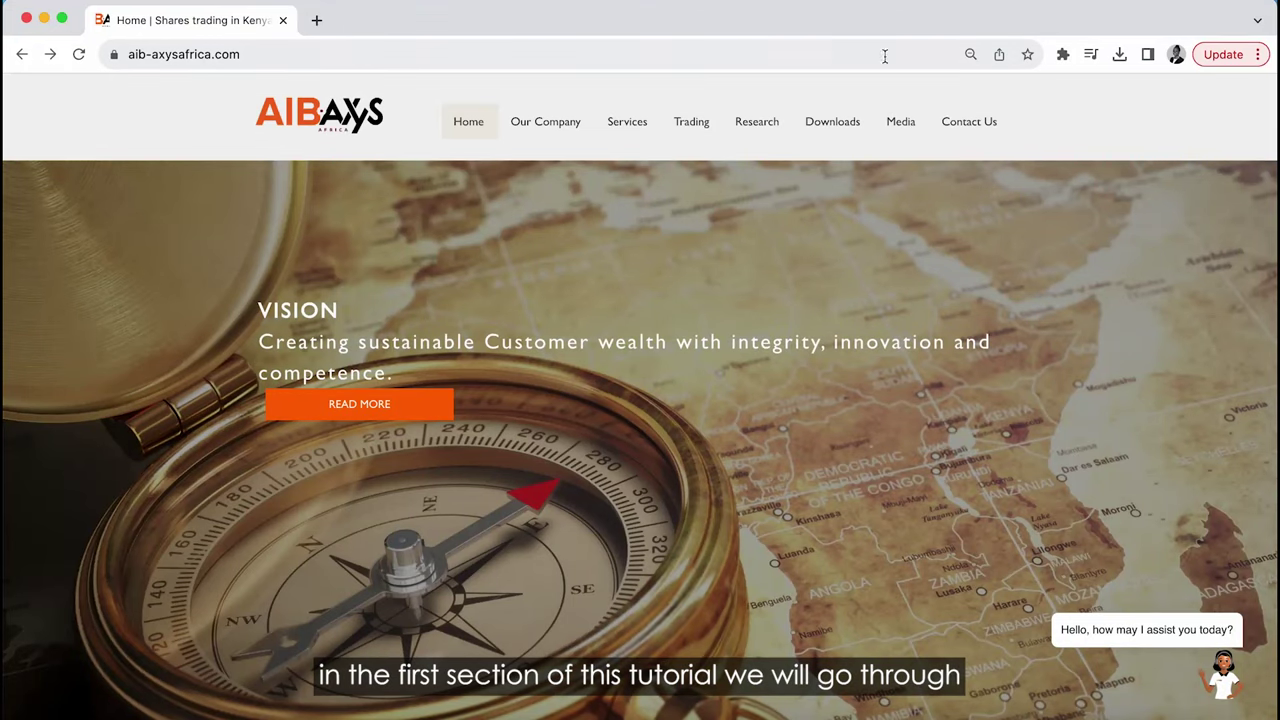
- Open the Online Trading platform from the AIB-AXYS Africa site and log in with the prefilled credentials
mouse_move(689, 121)
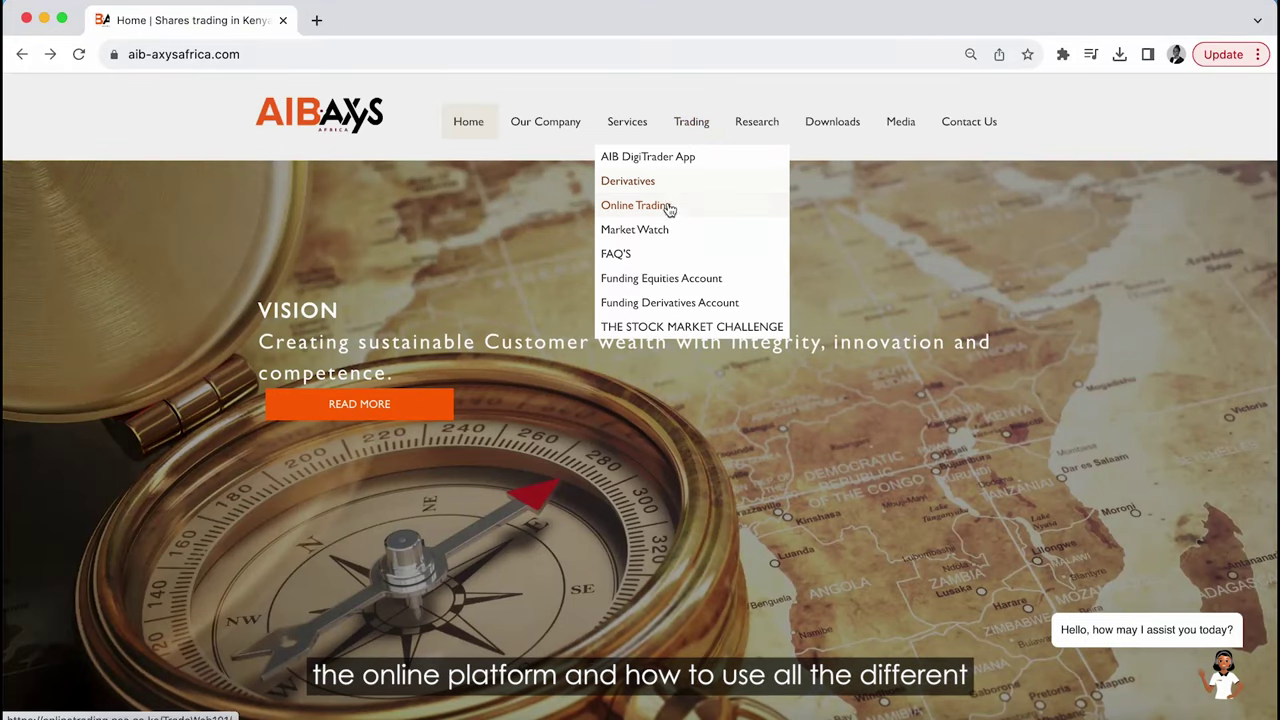
click(636, 205)
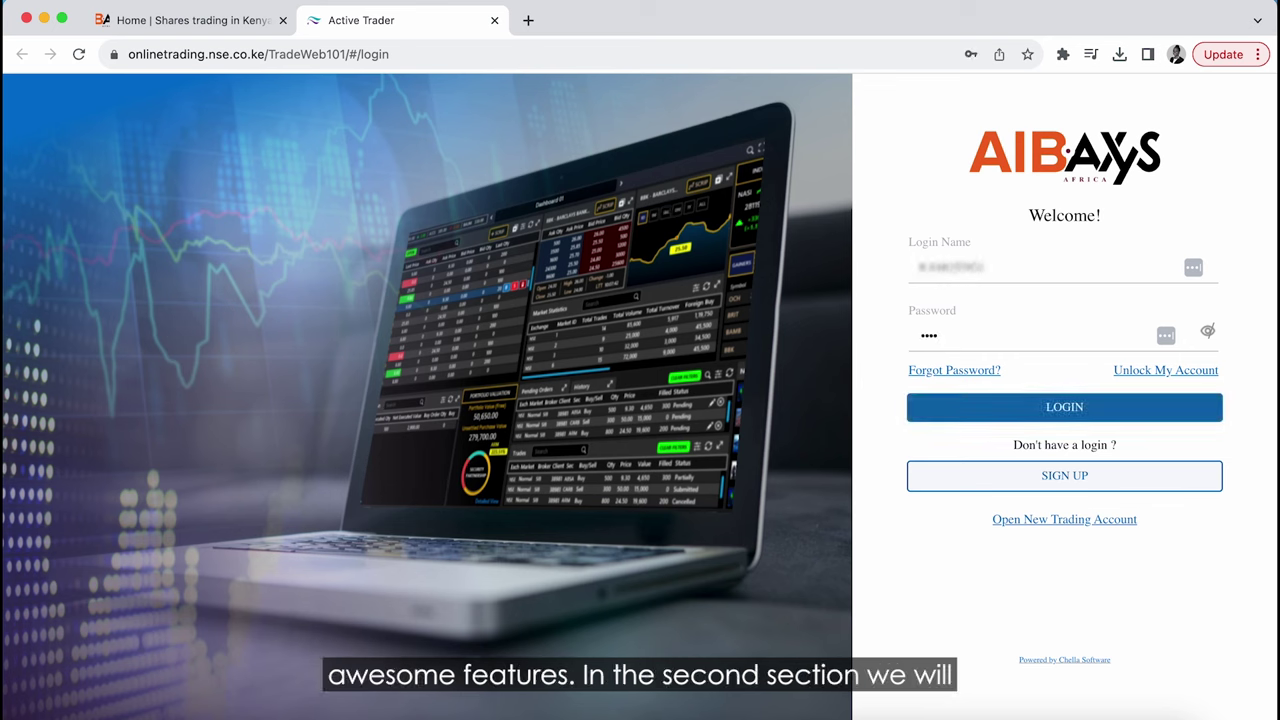
click(1025, 405)
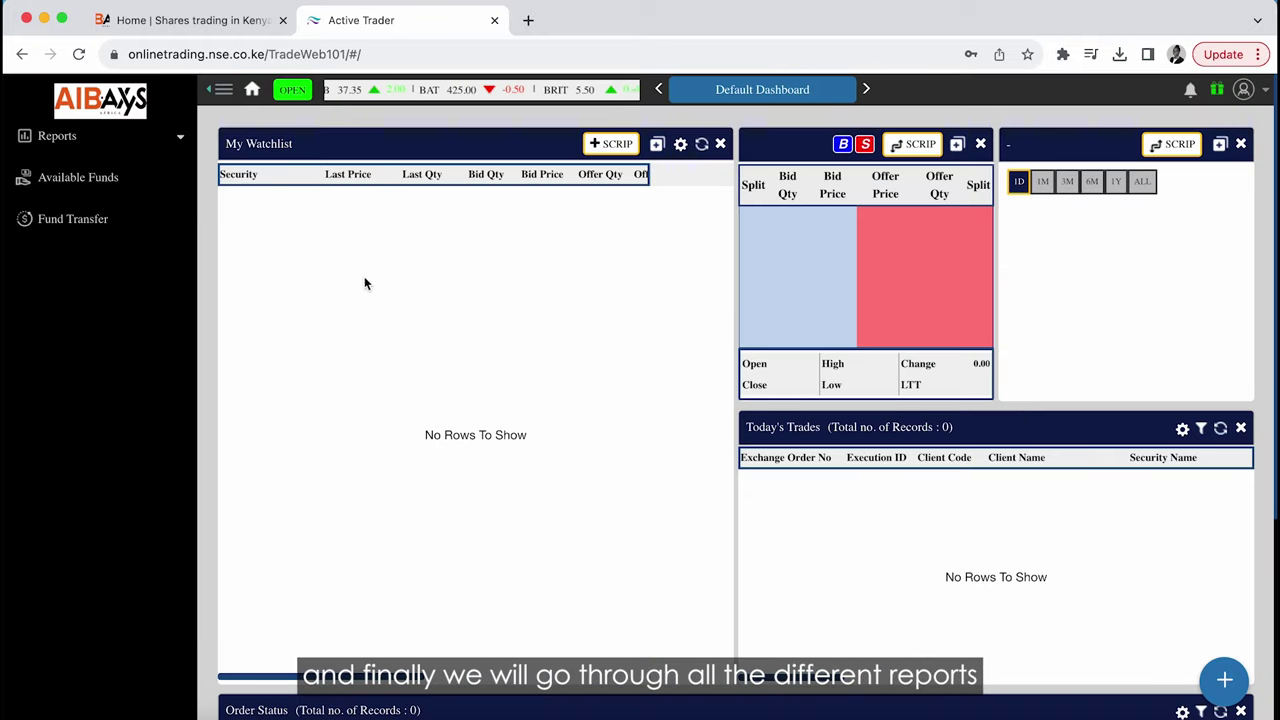
- Look through the available Reports entries and the Default Dashboard widgets down to Order Status
click(160, 140)
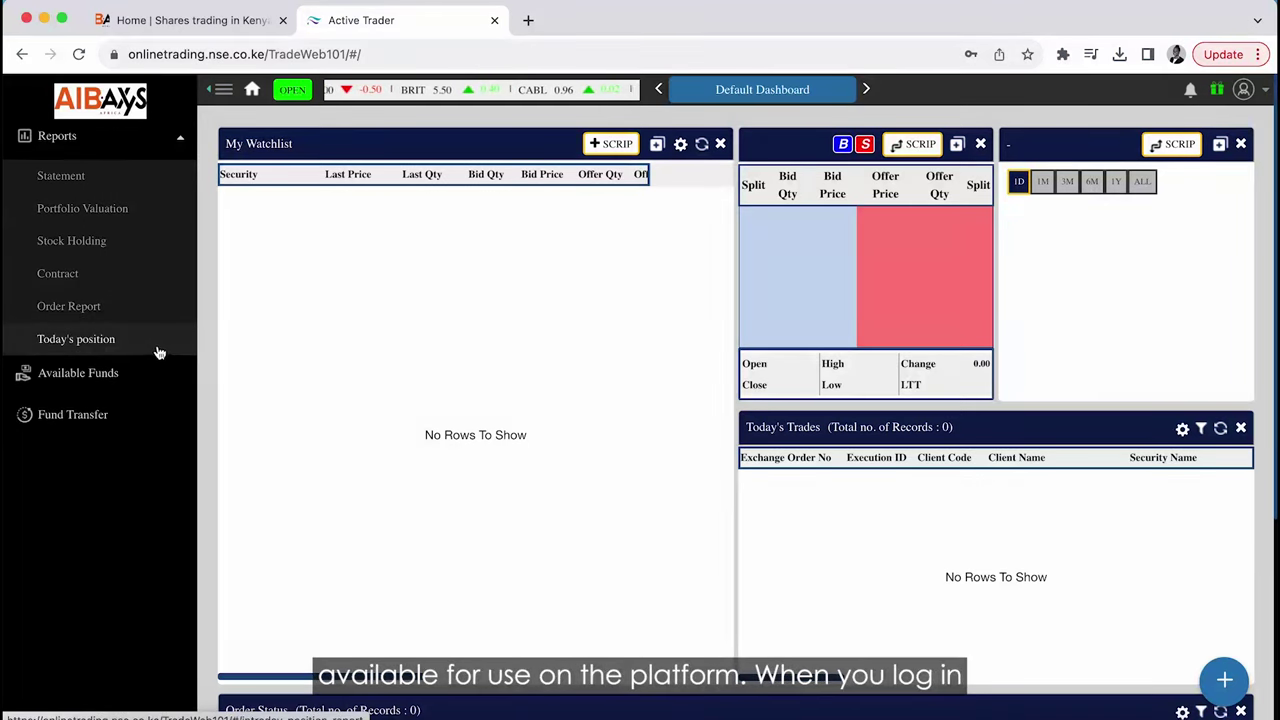
click(166, 135)
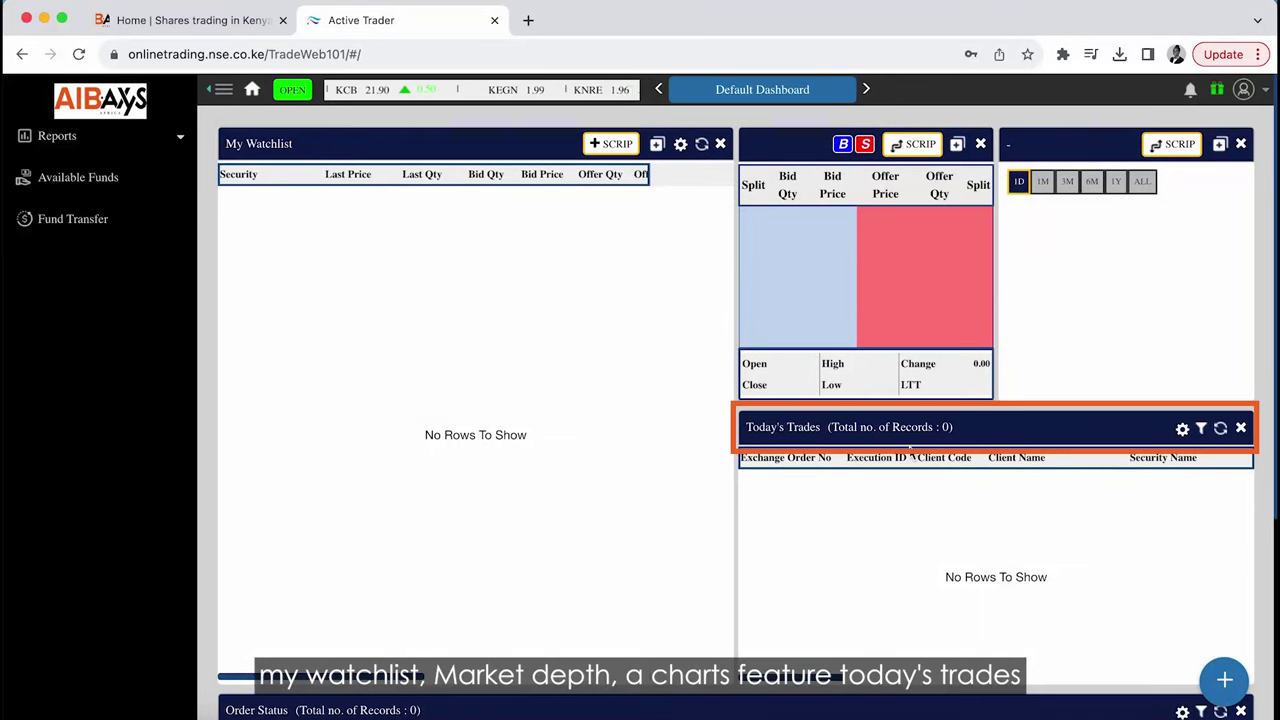
scroll(700, 571, down, 5)
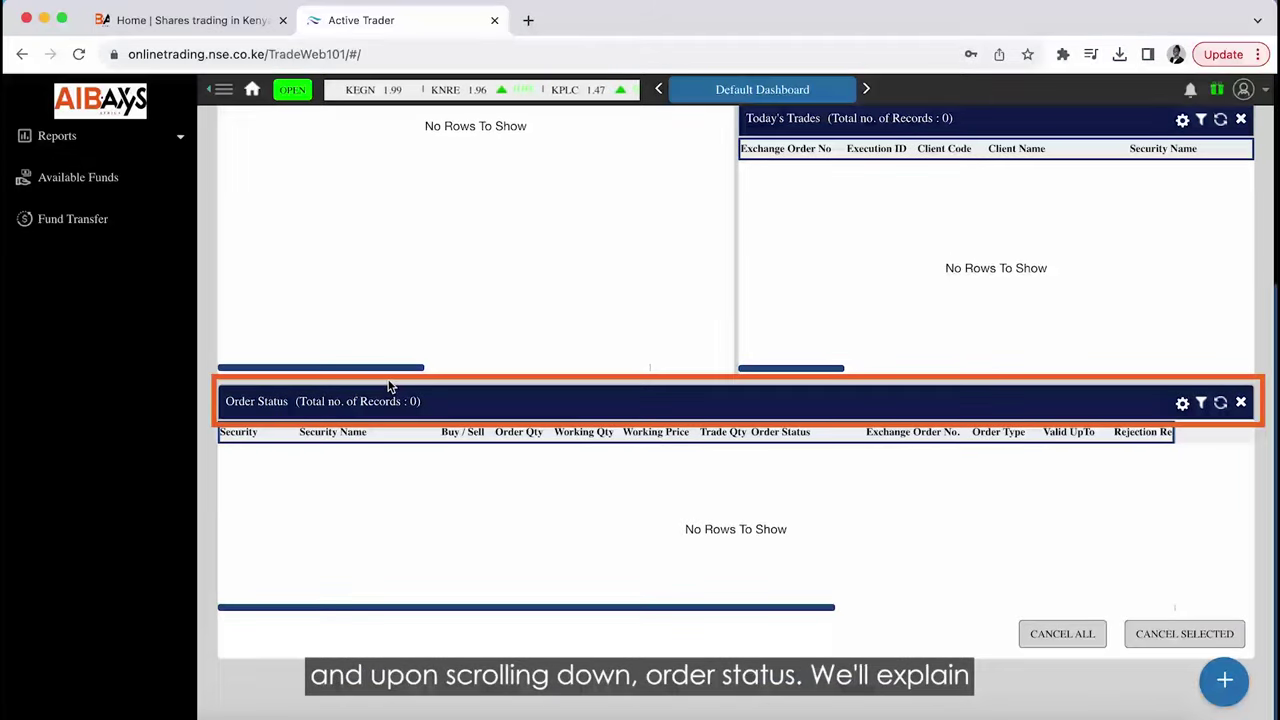
scroll(385, 395, up, 5)
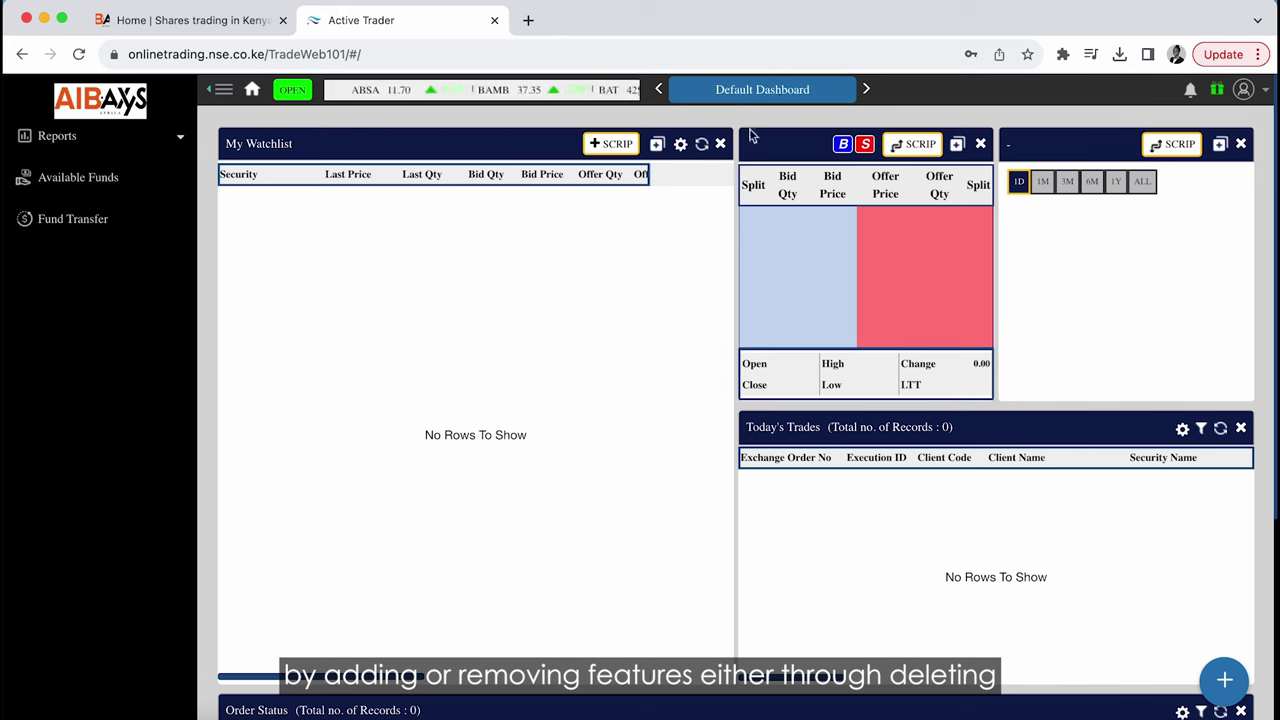
- Remove the My Watchlist widget from the Default Dashboard and restore it by adding the Market Watch widget
click(720, 143)
click(866, 433)
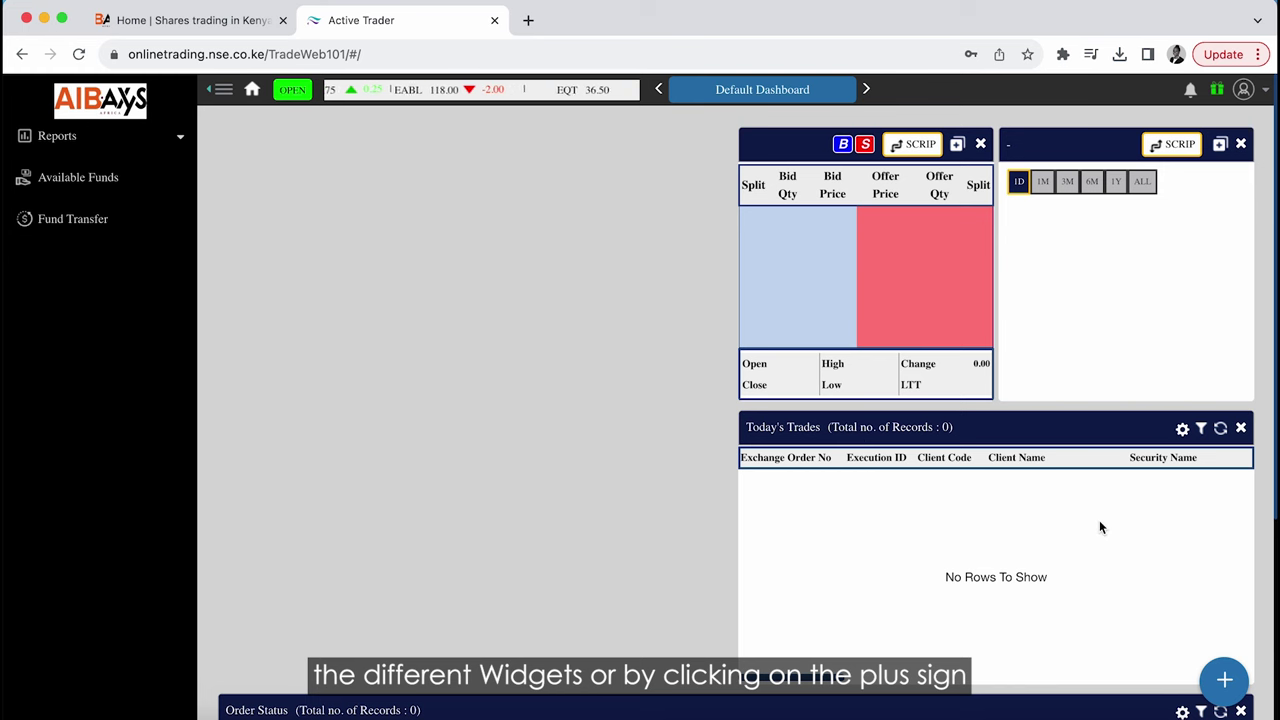
click(1224, 684)
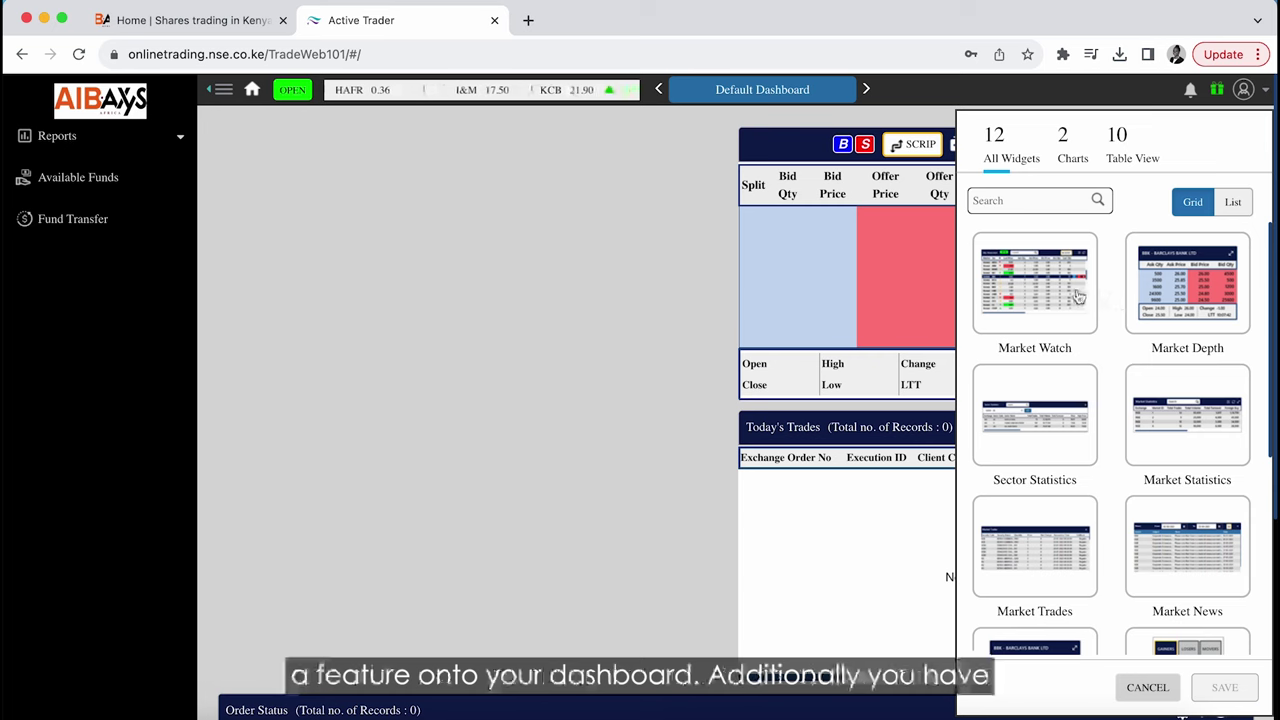
click(1034, 282)
click(1222, 686)
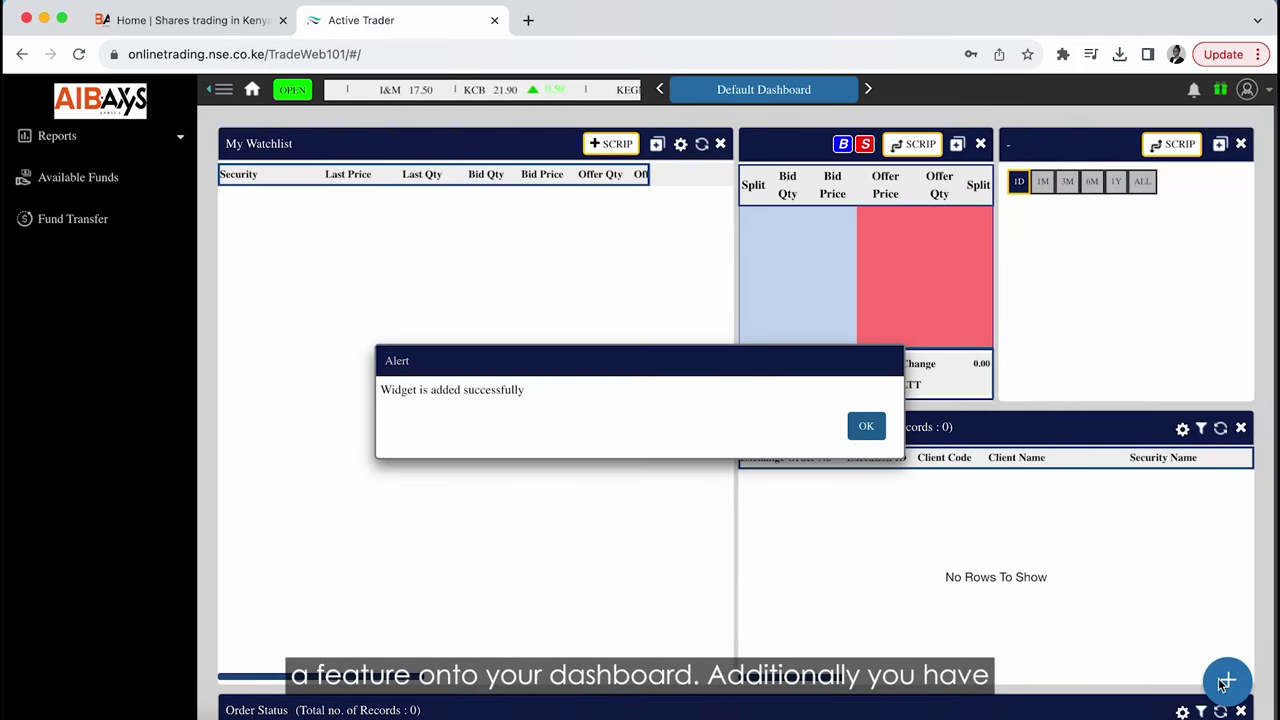
click(868, 428)
- Create a new dashboard named "Mytradingbuddy" with the description "Where I'll Conduct My Trades"
mouse_move(730, 102)
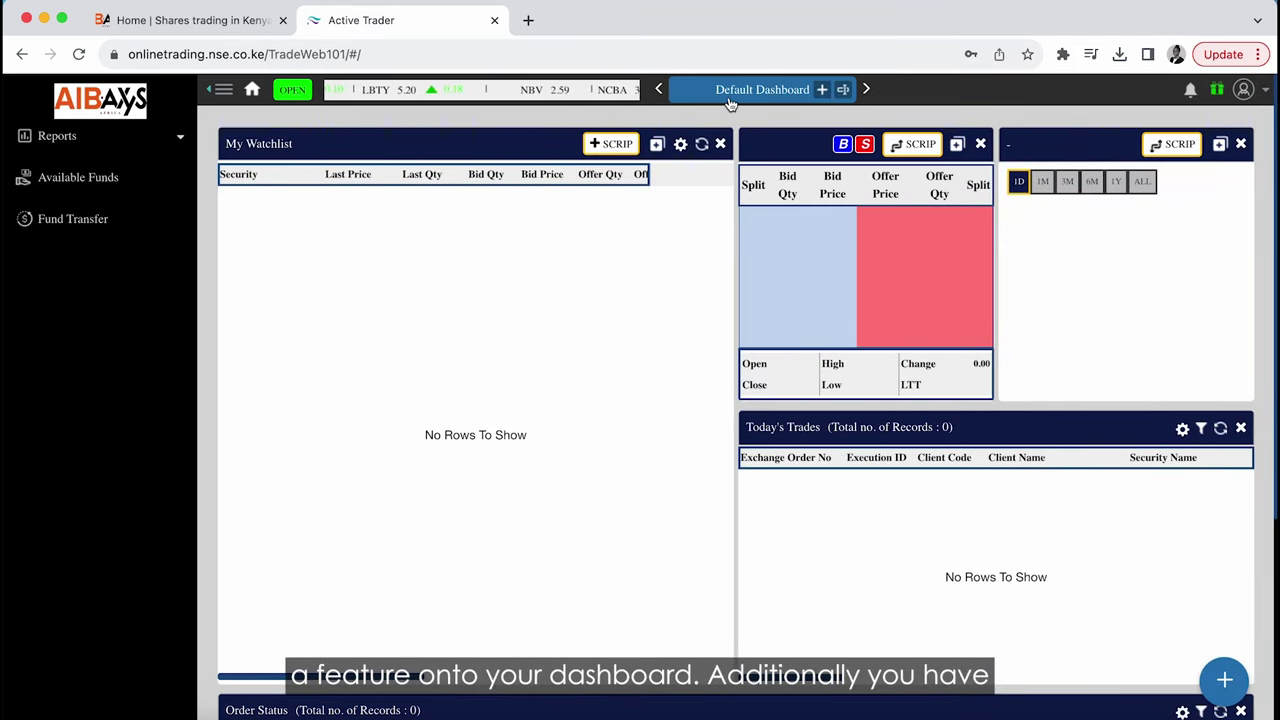
click(821, 90)
click(663, 166)
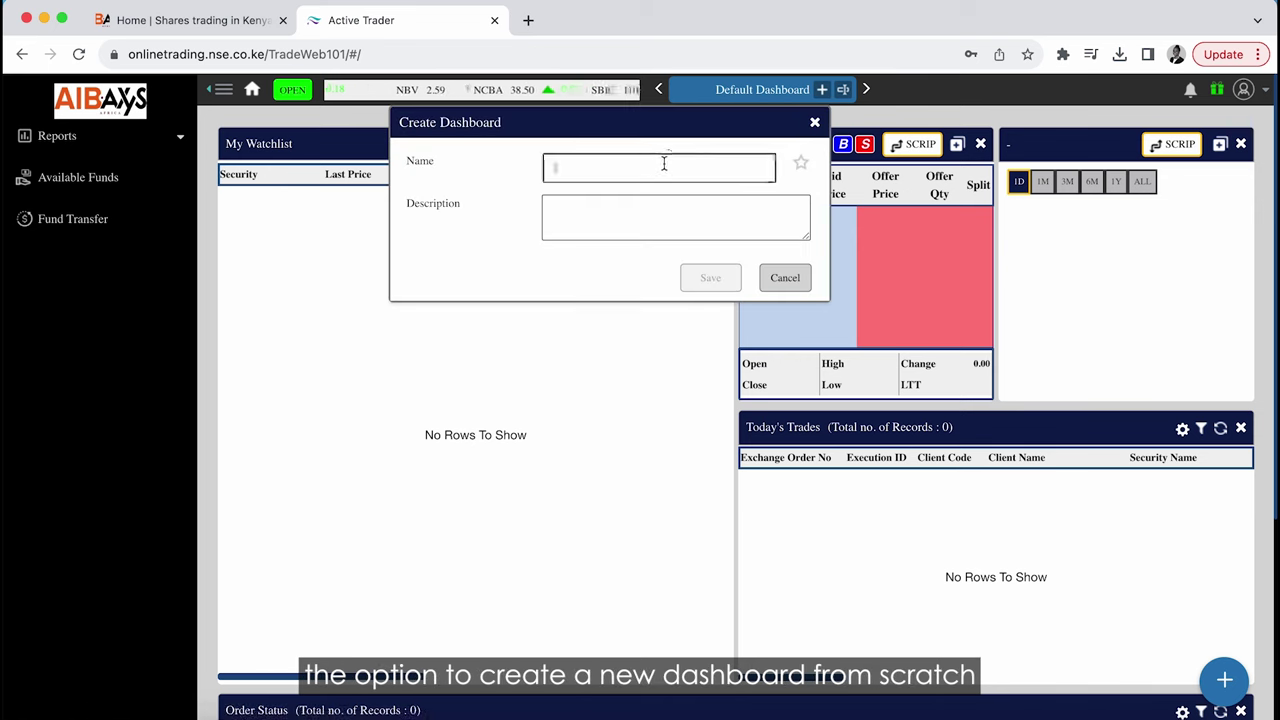
text(Mytradingbuddy)
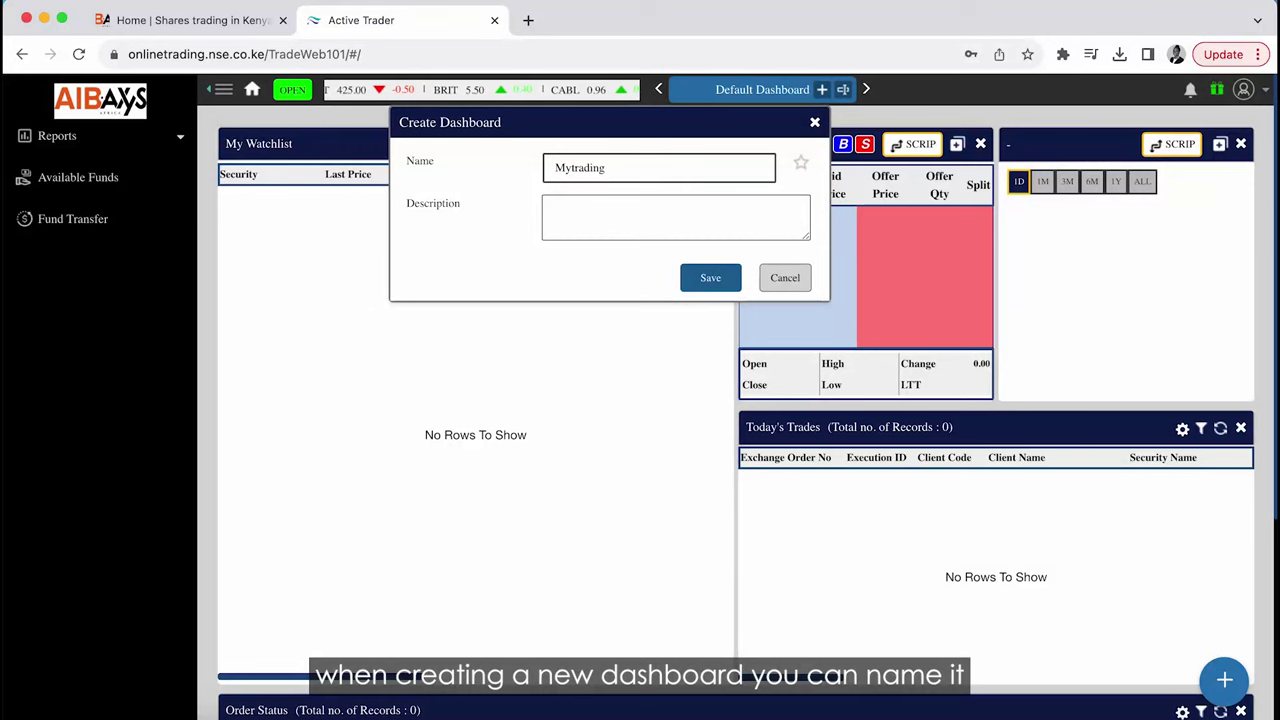
click(675, 217)
text(Where)
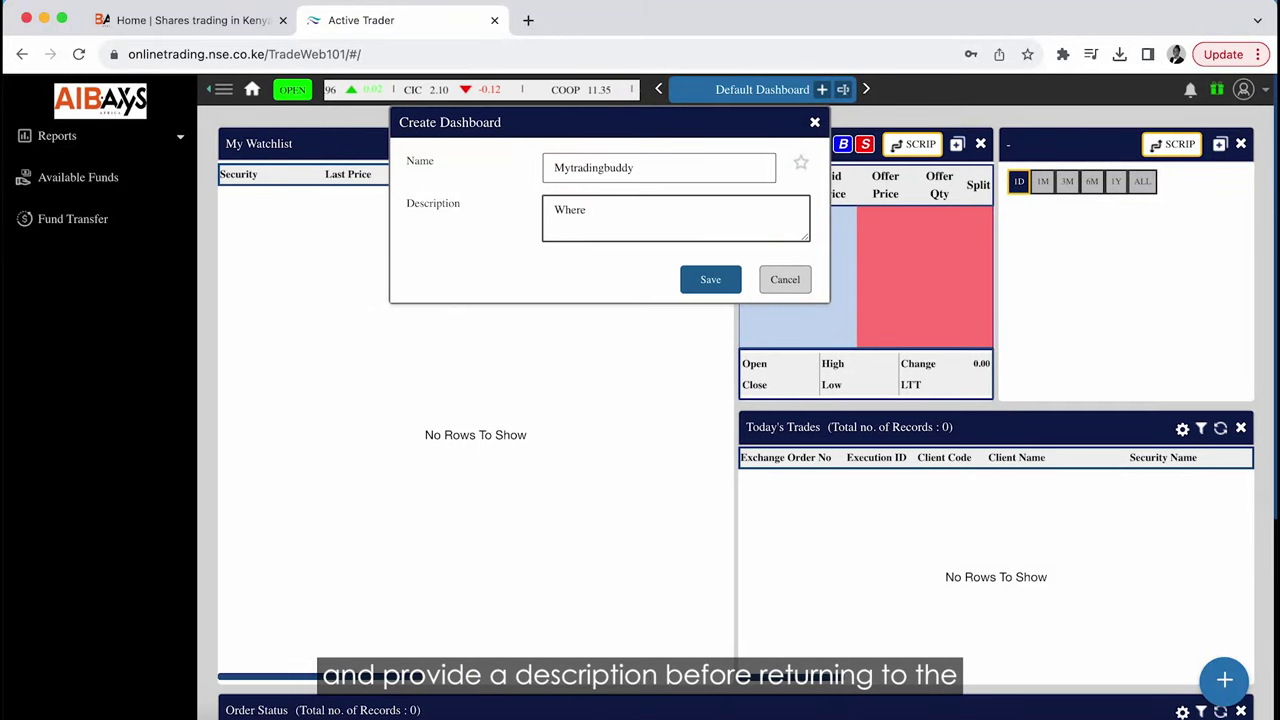
text( I'll Conduct My Trades)
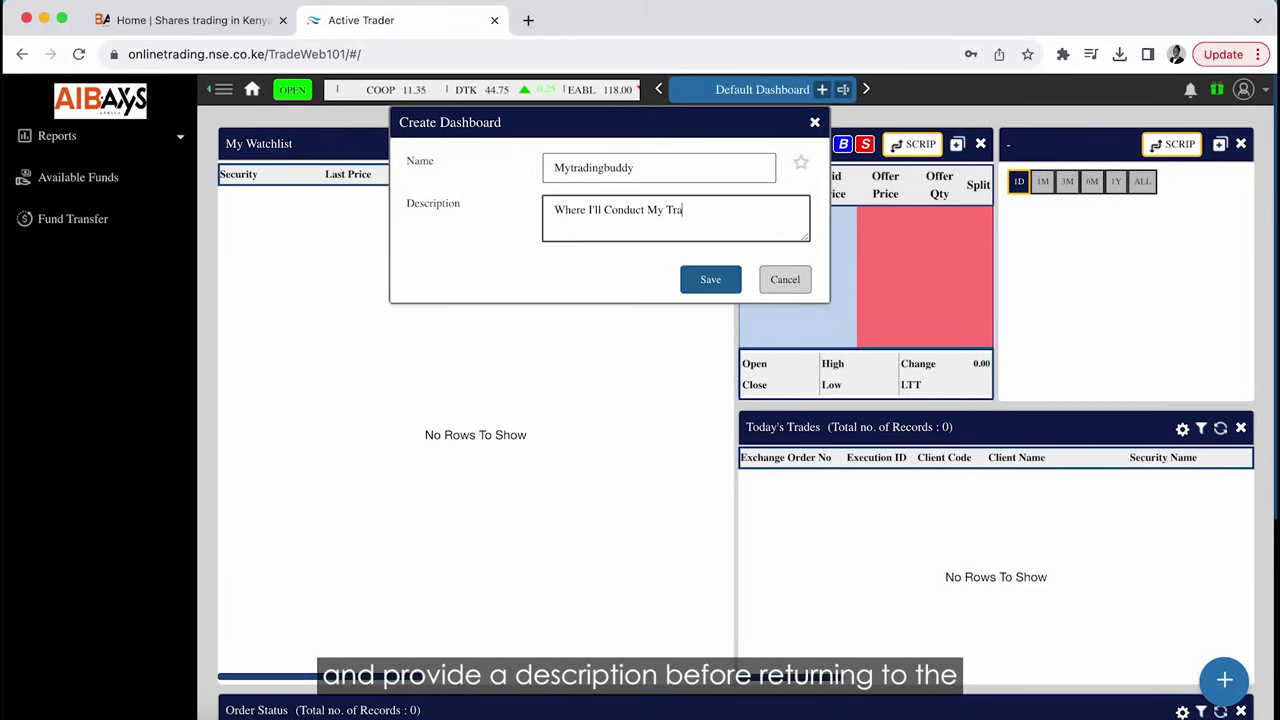
click(710, 280)
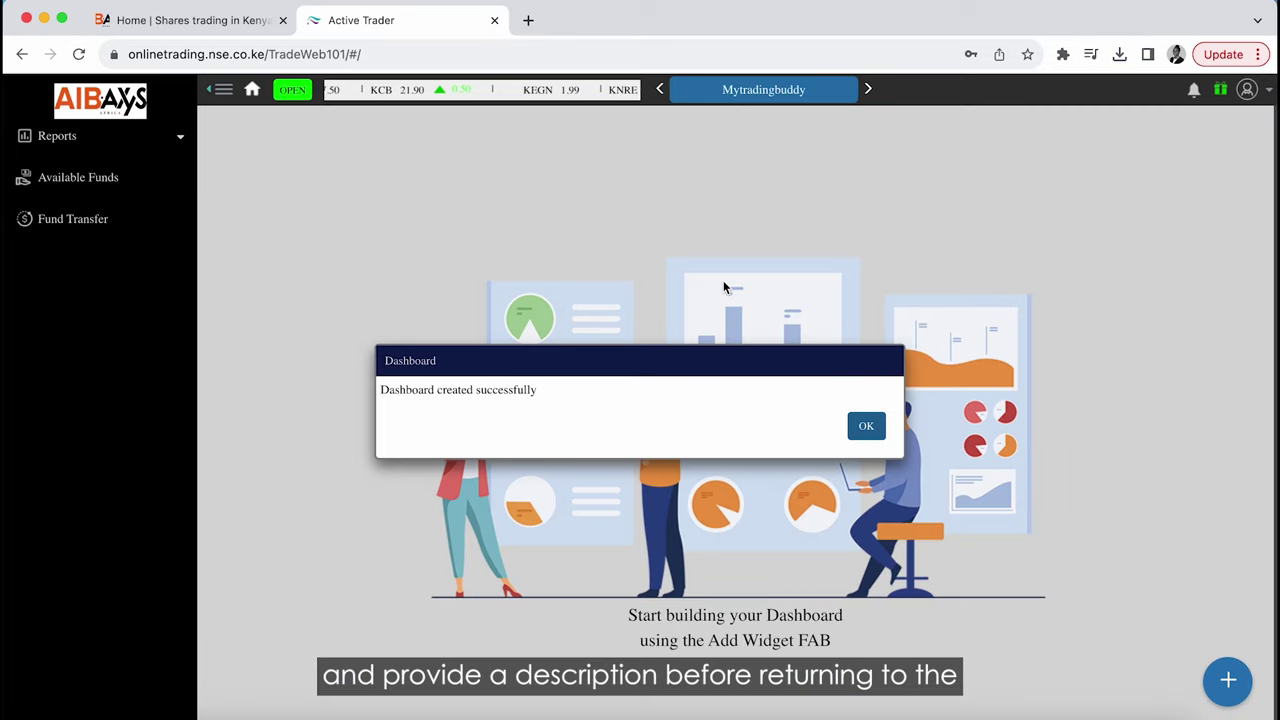
click(866, 426)
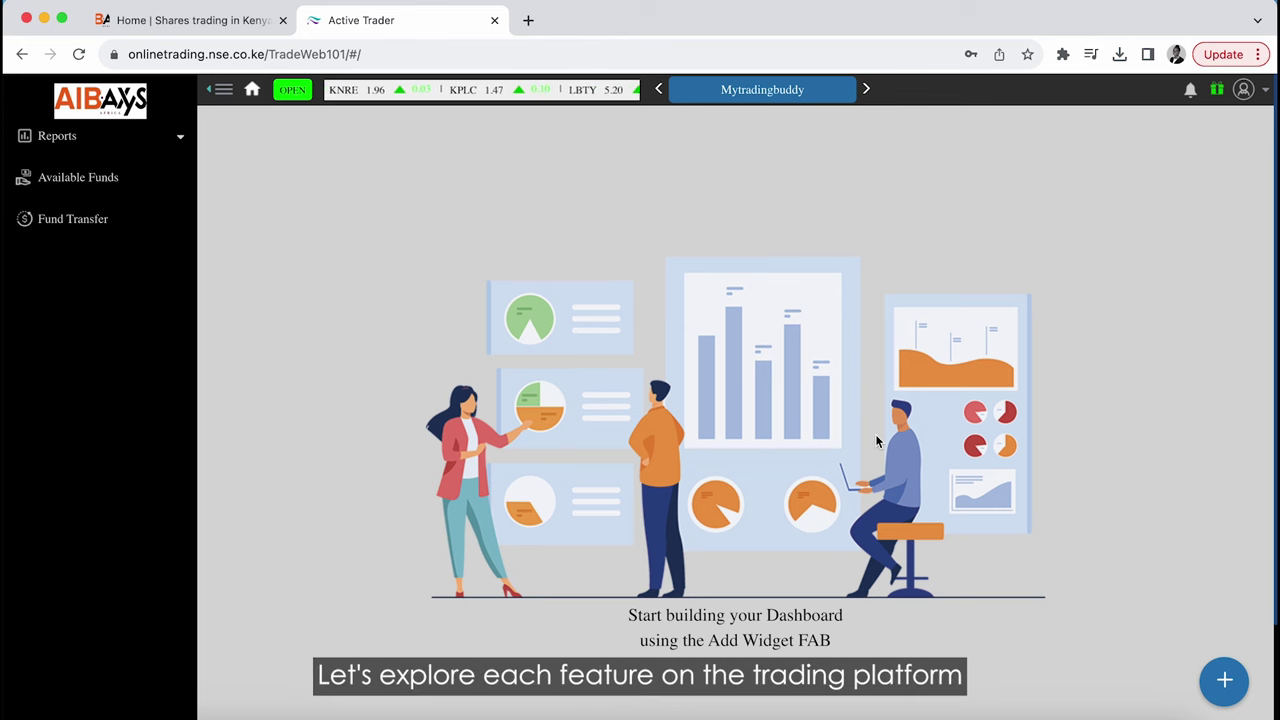
- Add the Market Watch widget to the empty Mytradingbuddy dashboard
click(1234, 689)
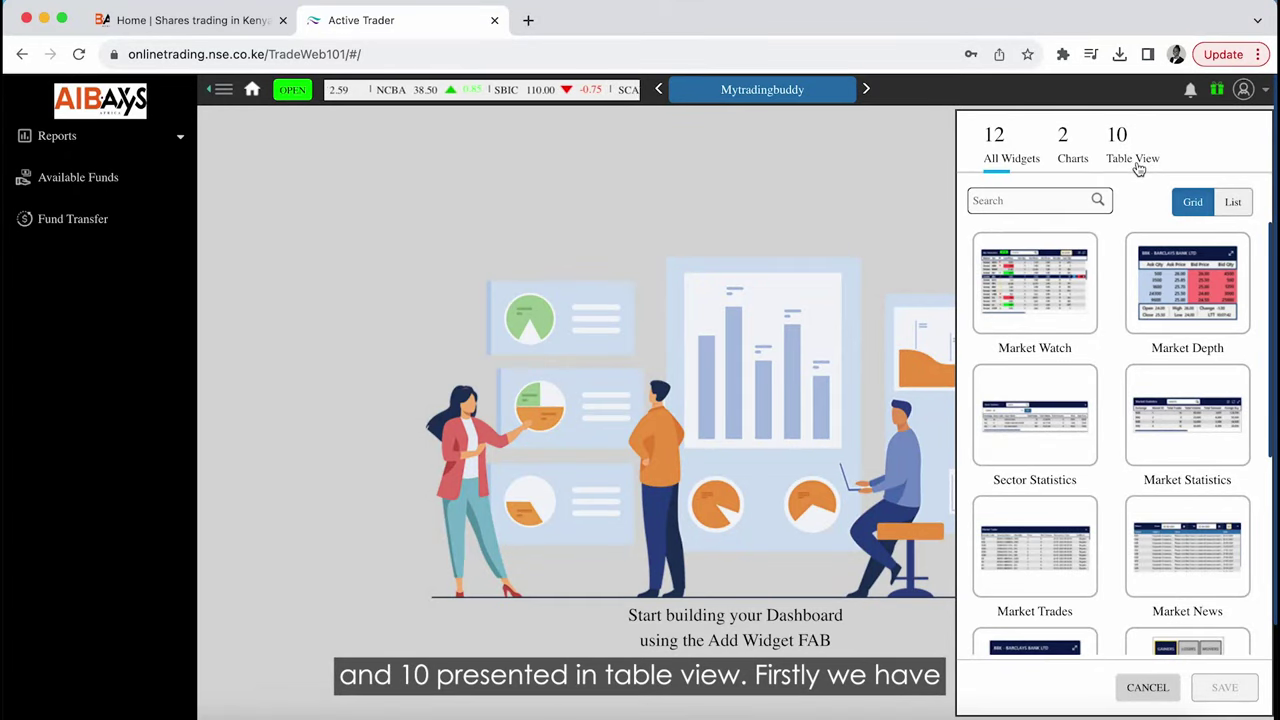
click(1071, 280)
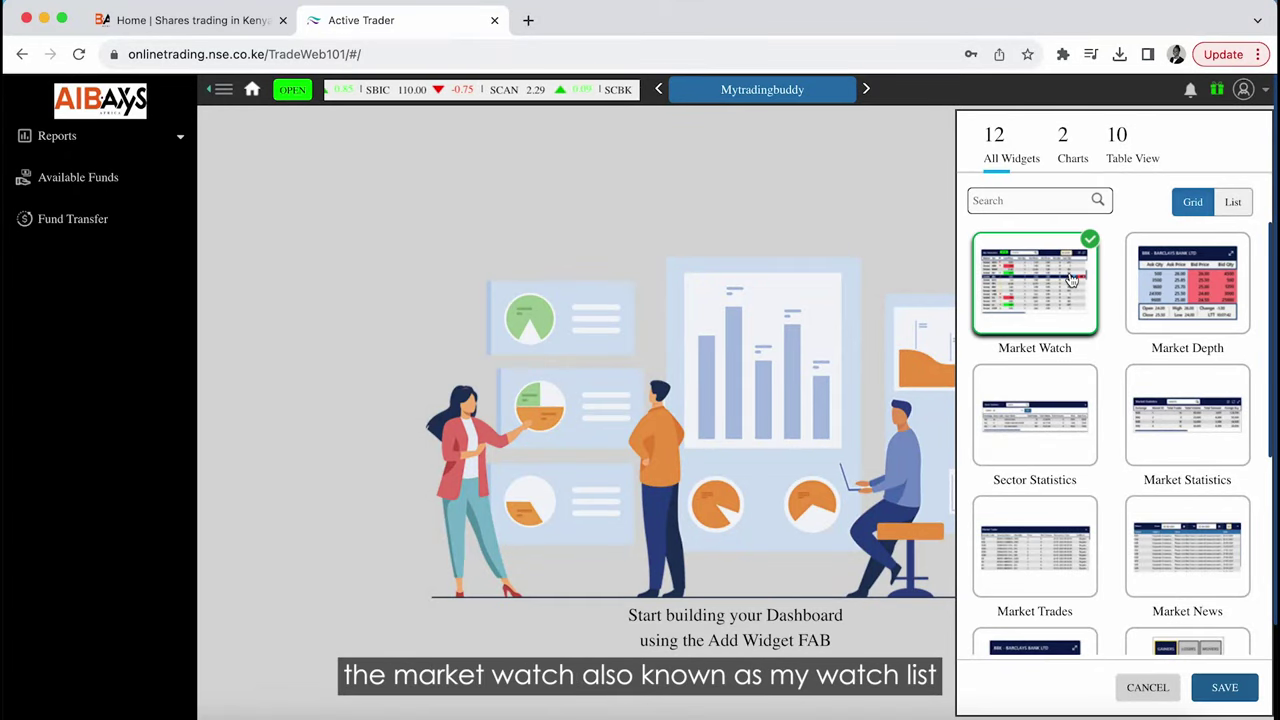
click(1220, 684)
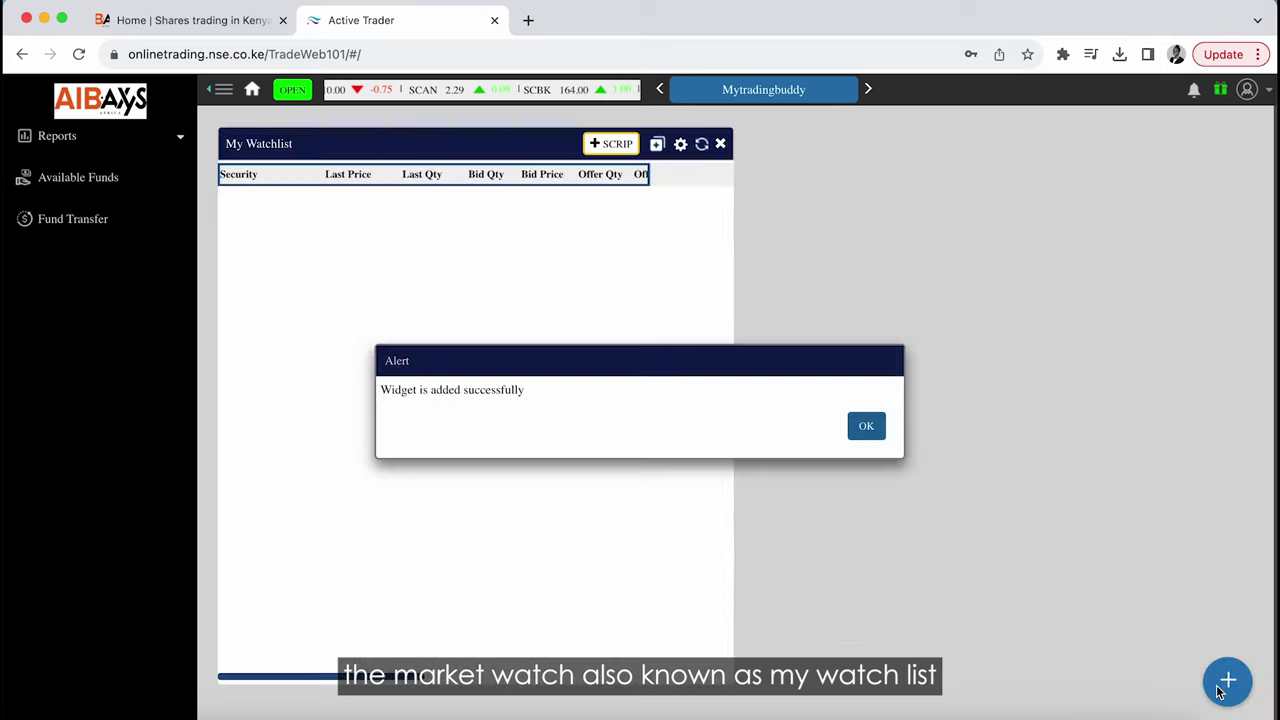
click(866, 426)
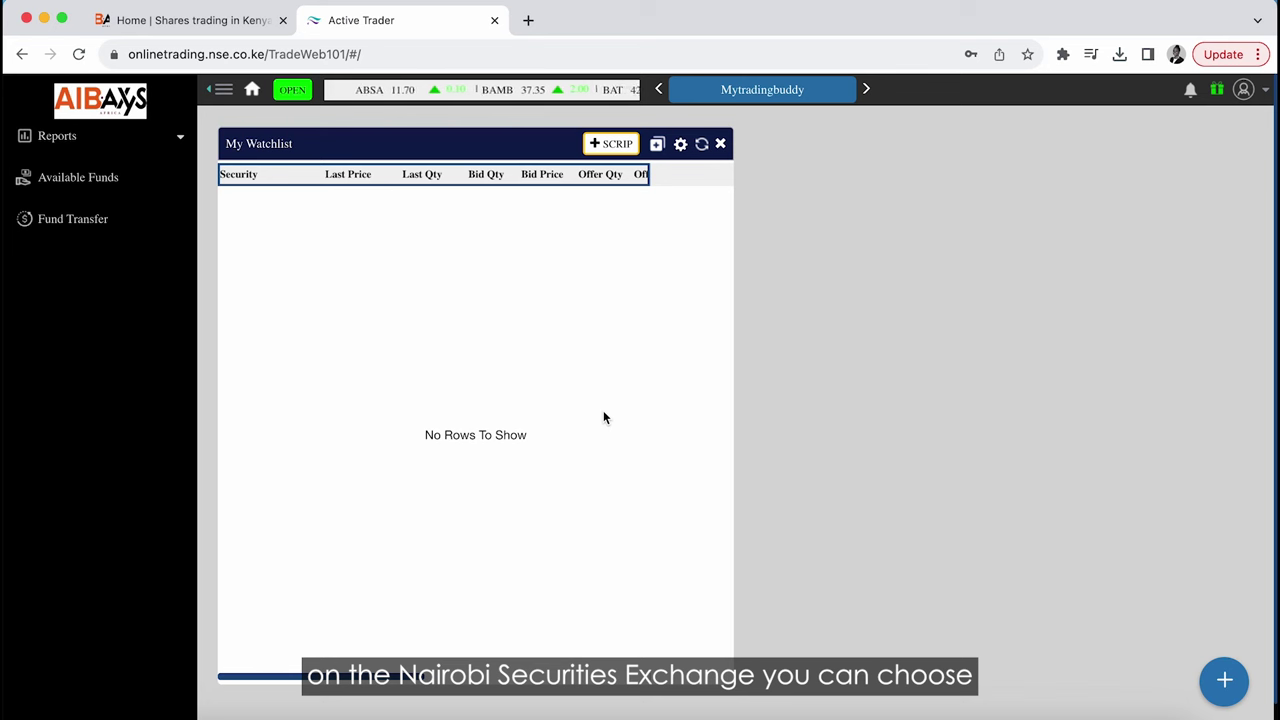
- Start adding scrips to My Watchlist, selecting all Equity securities and clearing that selection again
click(620, 145)
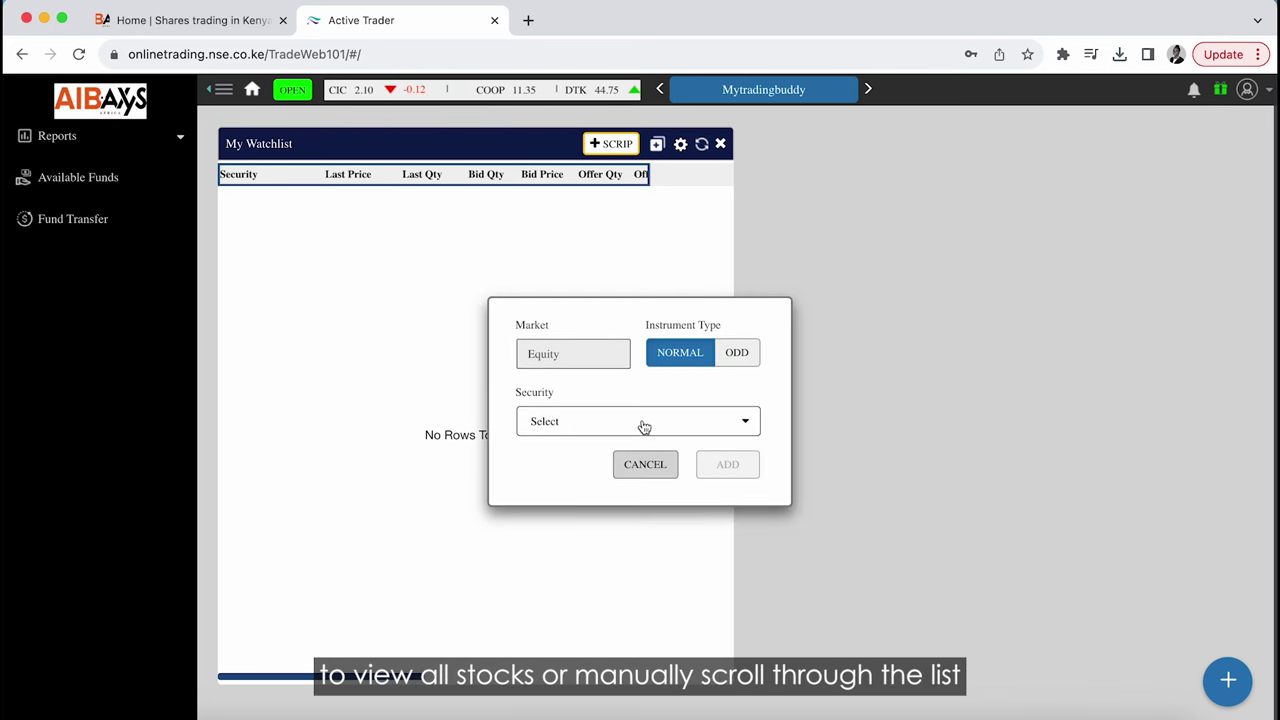
click(642, 428)
click(529, 455)
click(754, 425)
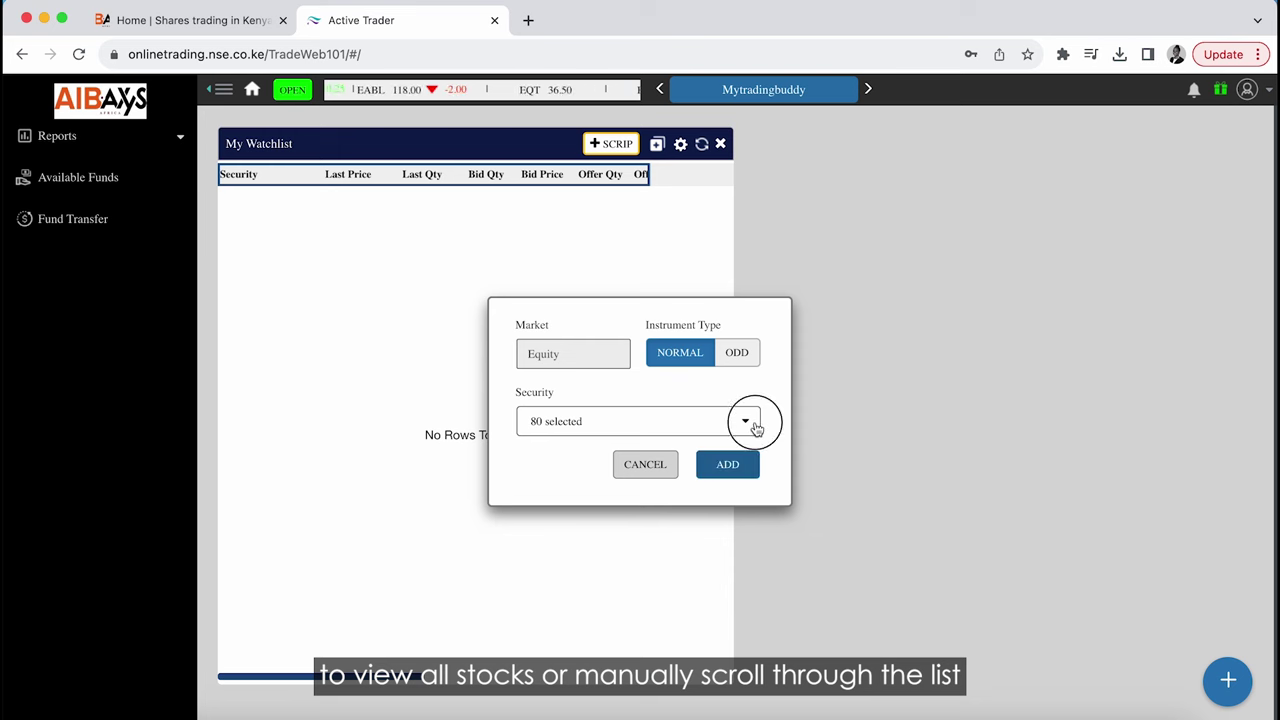
click(529, 453)
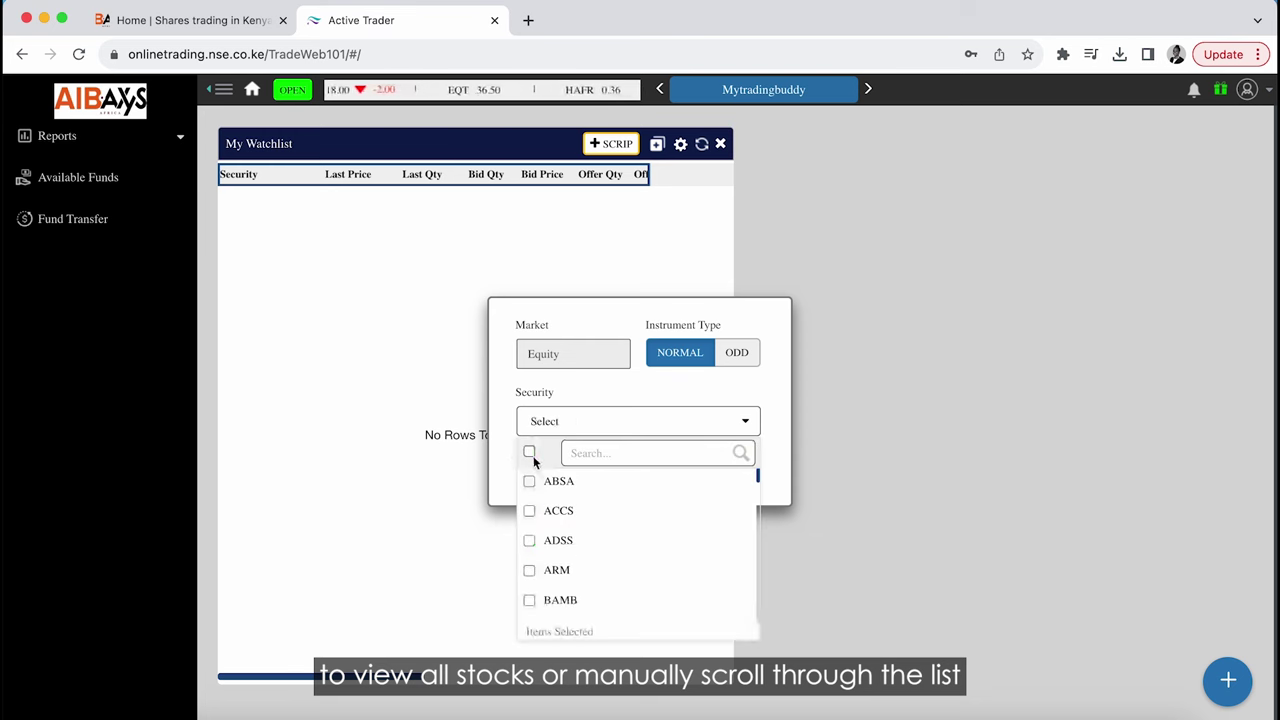
- Add the securities BAMB, BRIT, COOP and SCOM to My Watchlist and widen the widget to the full dashboard width
scroll(624, 542, down, 3)
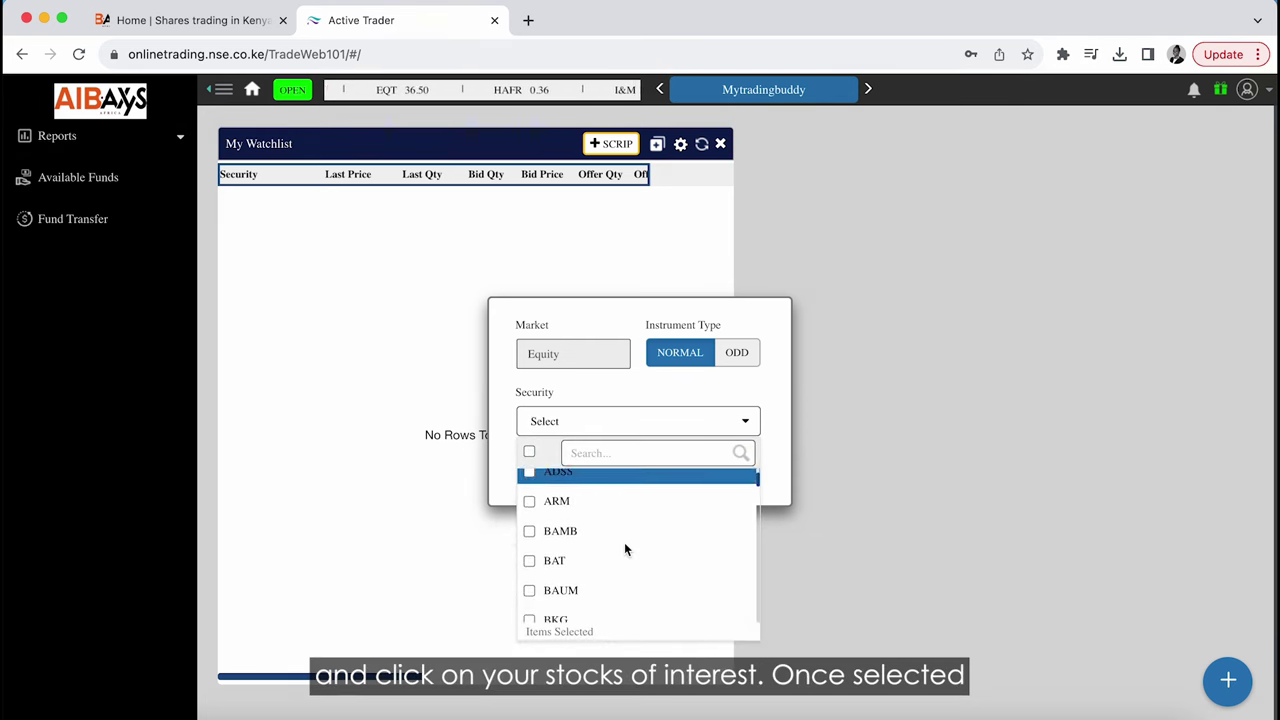
click(550, 510)
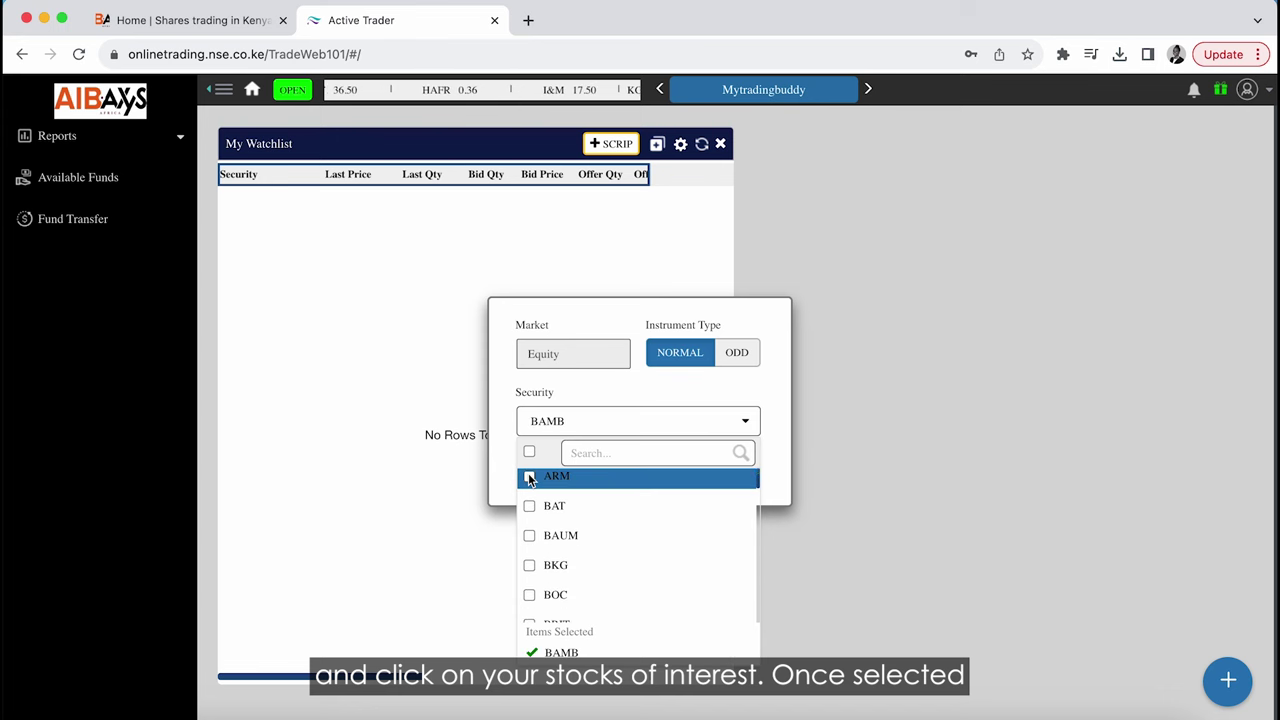
scroll(530, 490, down, 2)
click(529, 563)
scroll(540, 580, down, 3)
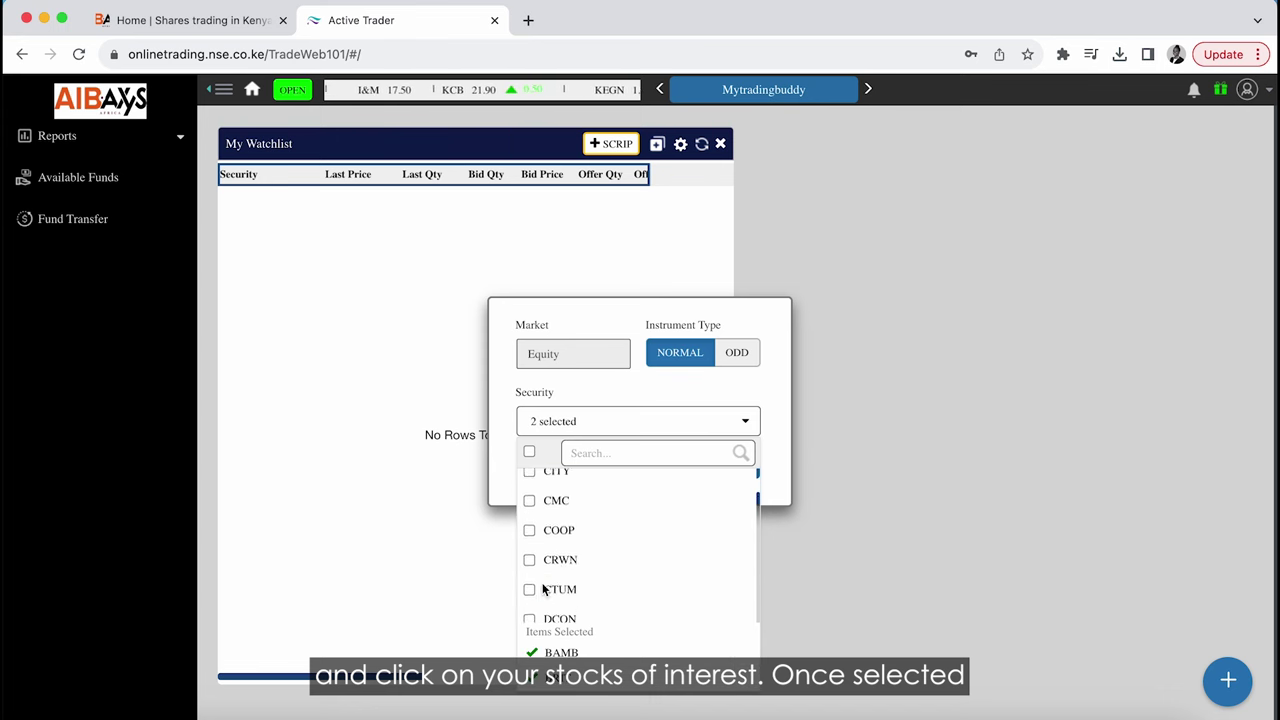
click(559, 530)
scroll(526, 523, down, 3)
click(528, 594)
scroll(530, 597, down, 10)
scroll(604, 563, up, 5)
scroll(604, 563, down, 1)
click(780, 426)
click(722, 466)
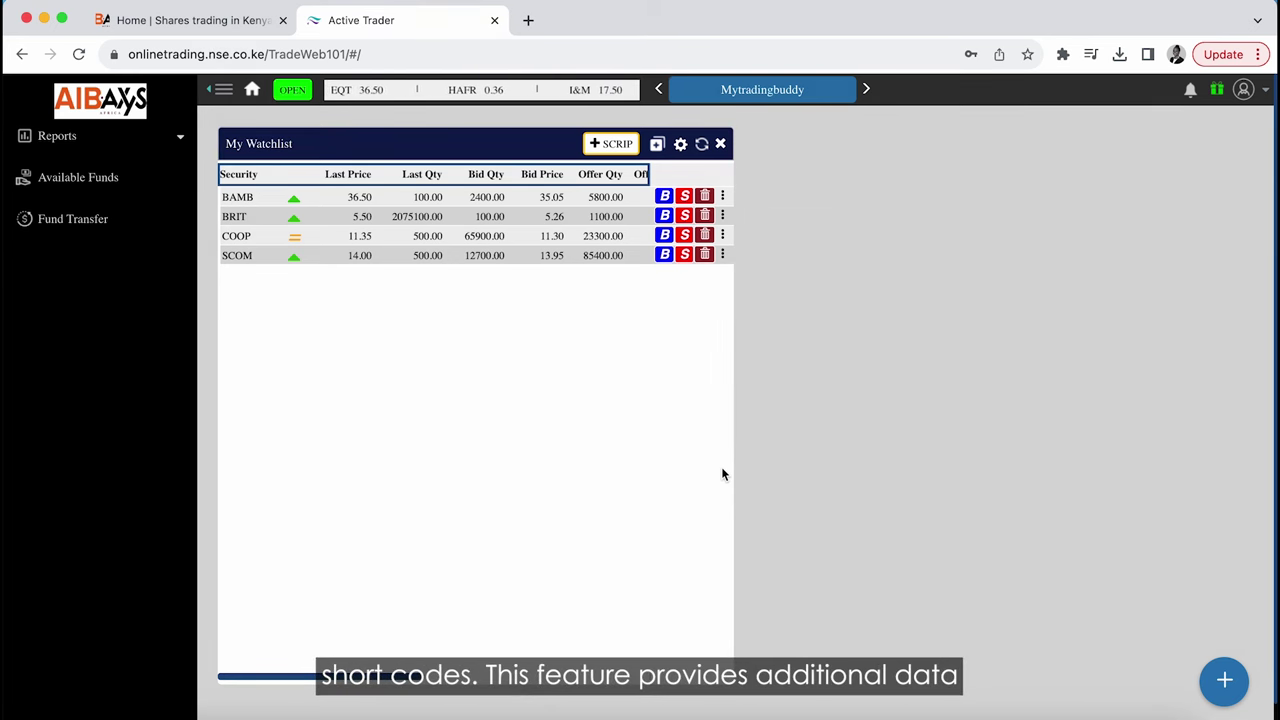
drag(737, 180, 1252, 215)
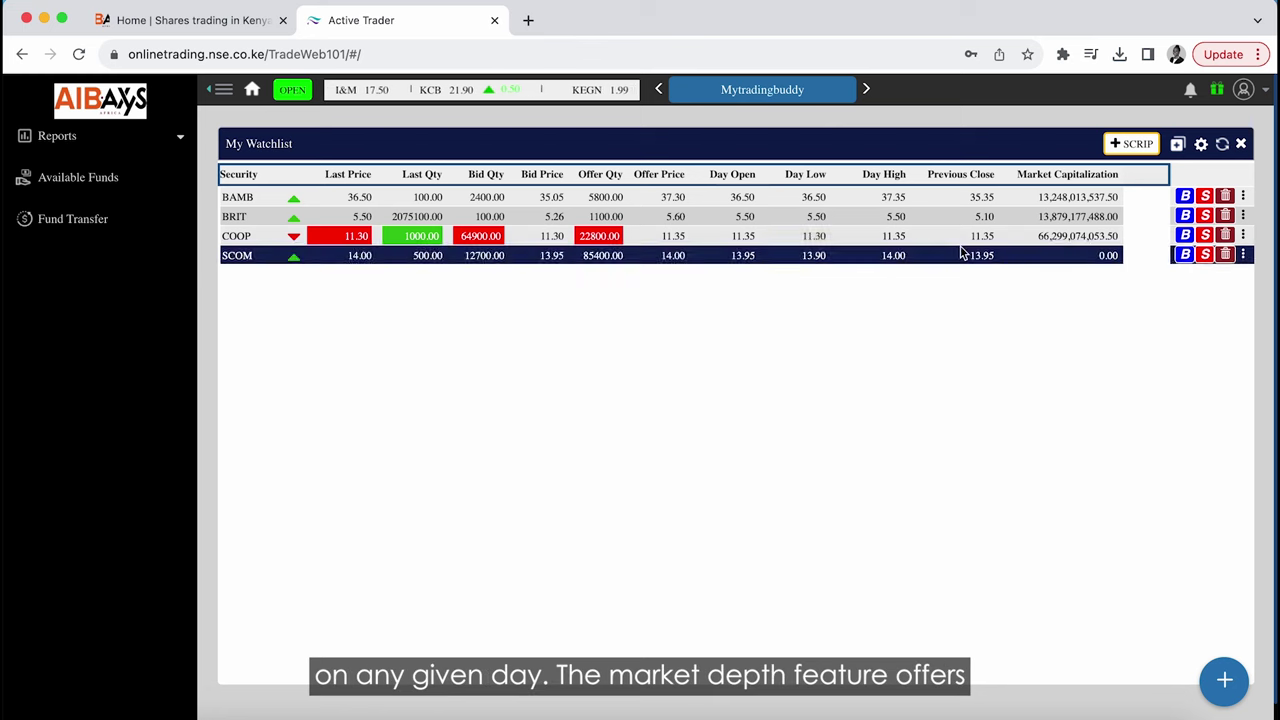
- Add the Market Depth widget to the Mytradingbuddy dashboard
click(1224, 680)
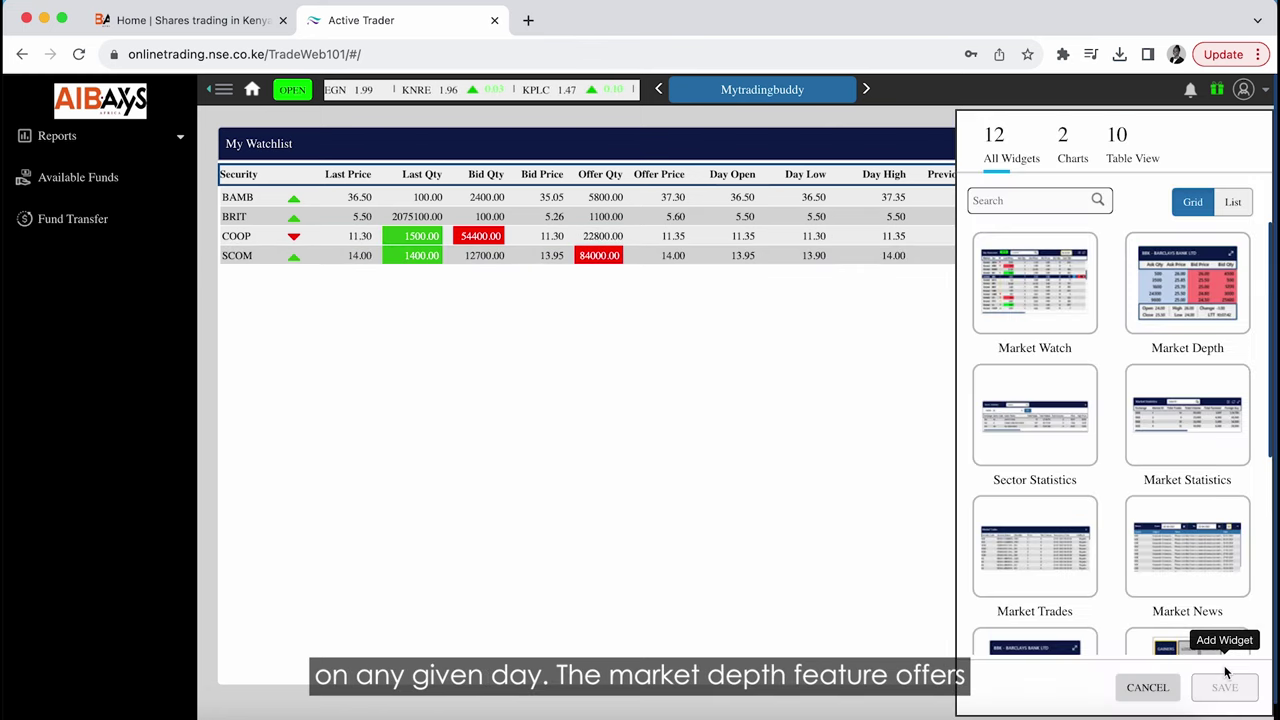
click(1212, 341)
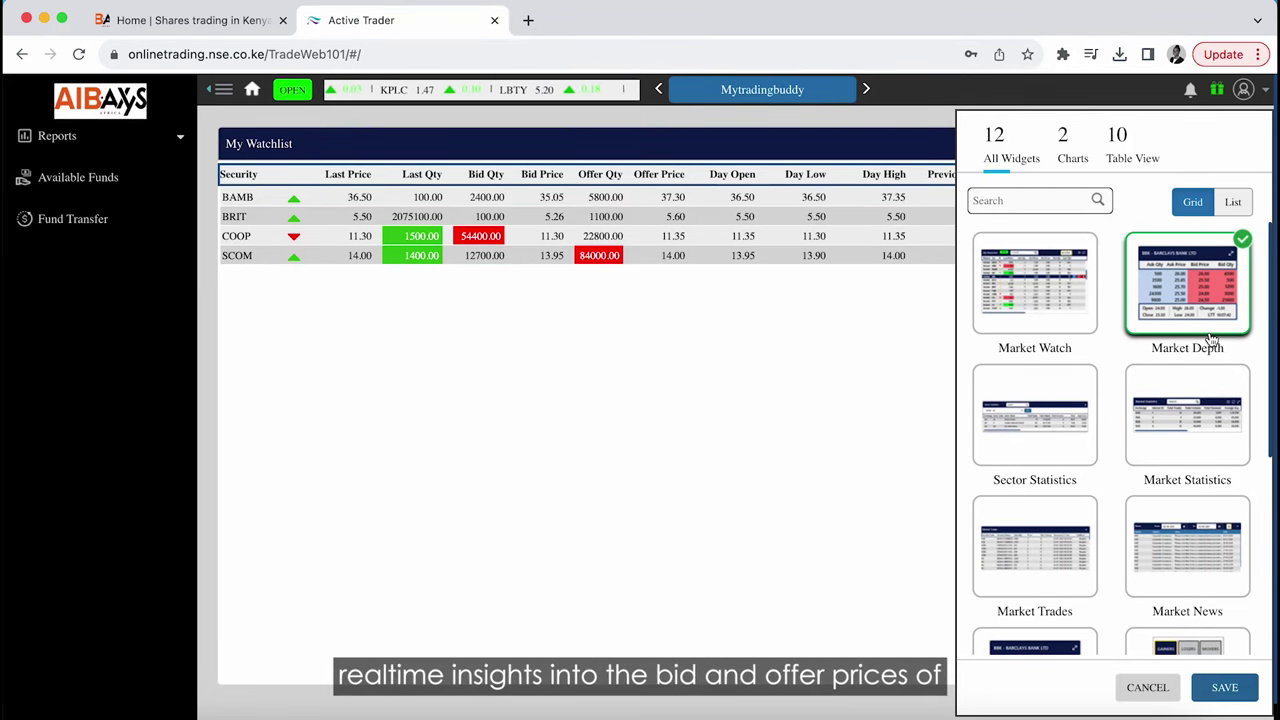
click(1240, 687)
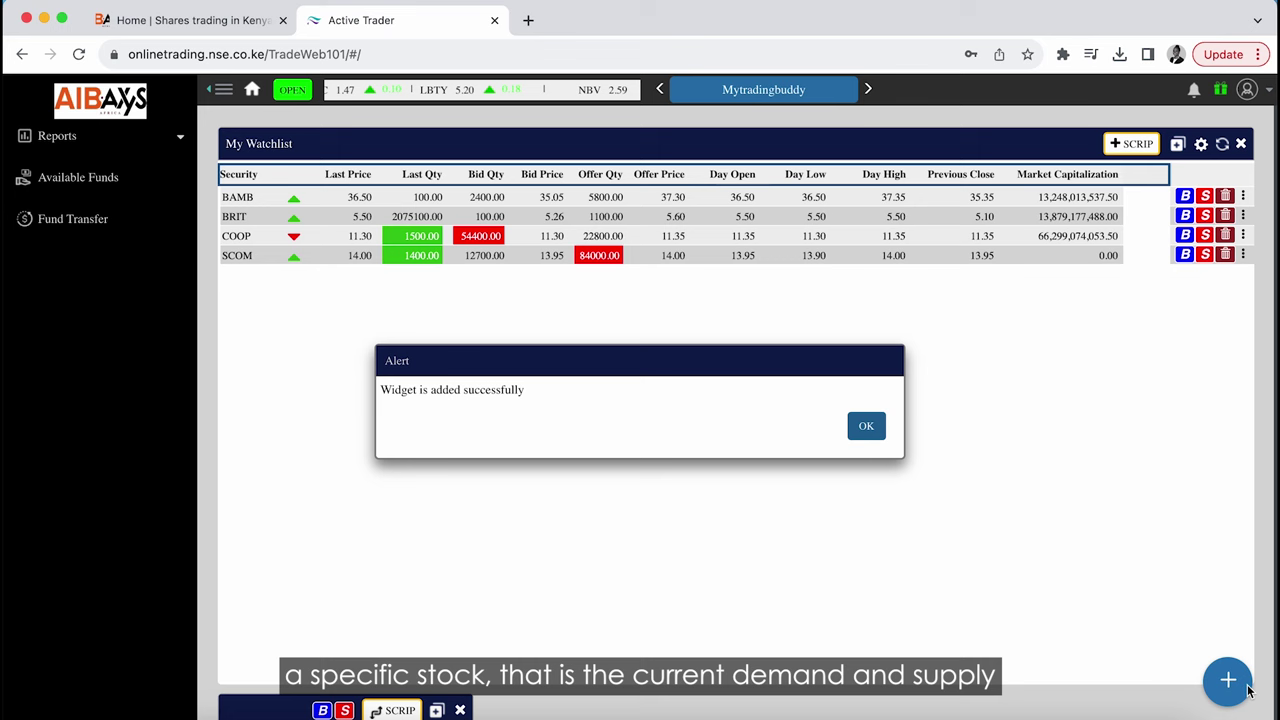
click(877, 433)
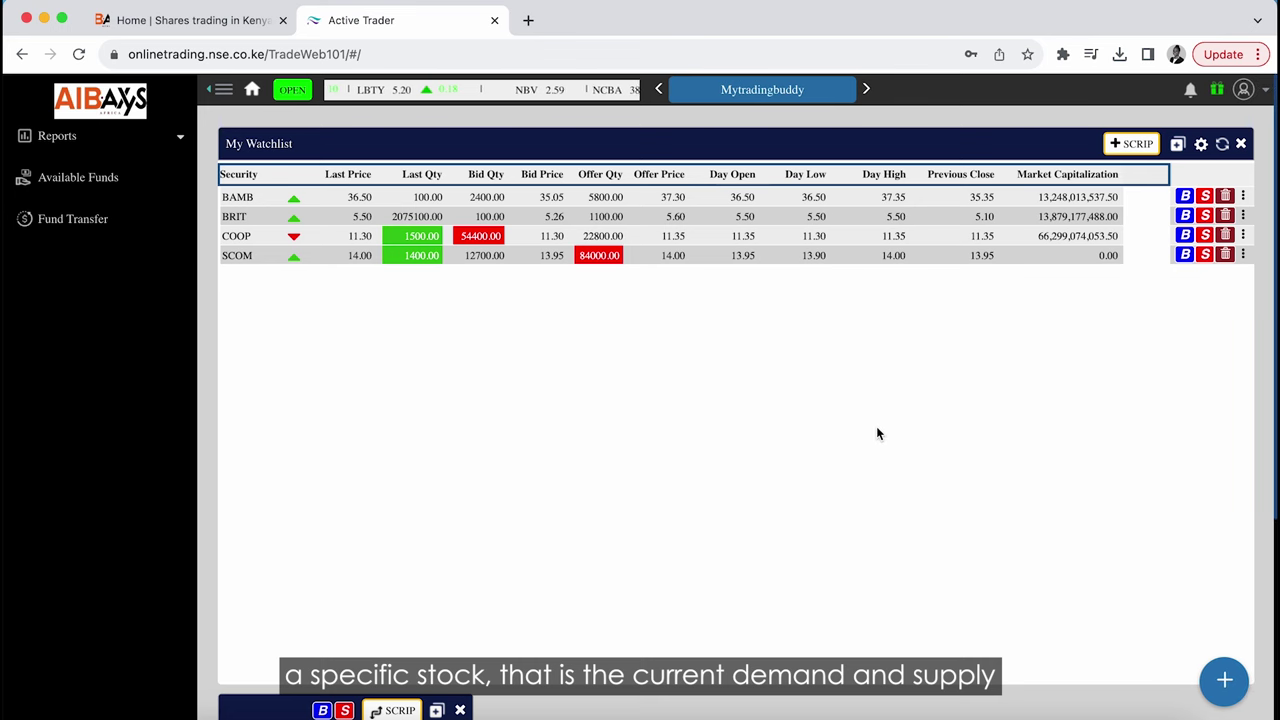
- Set the Market Depth widget to the Equity security BAMB with the NORMAL instrument type
scroll(877, 433, down, 5)
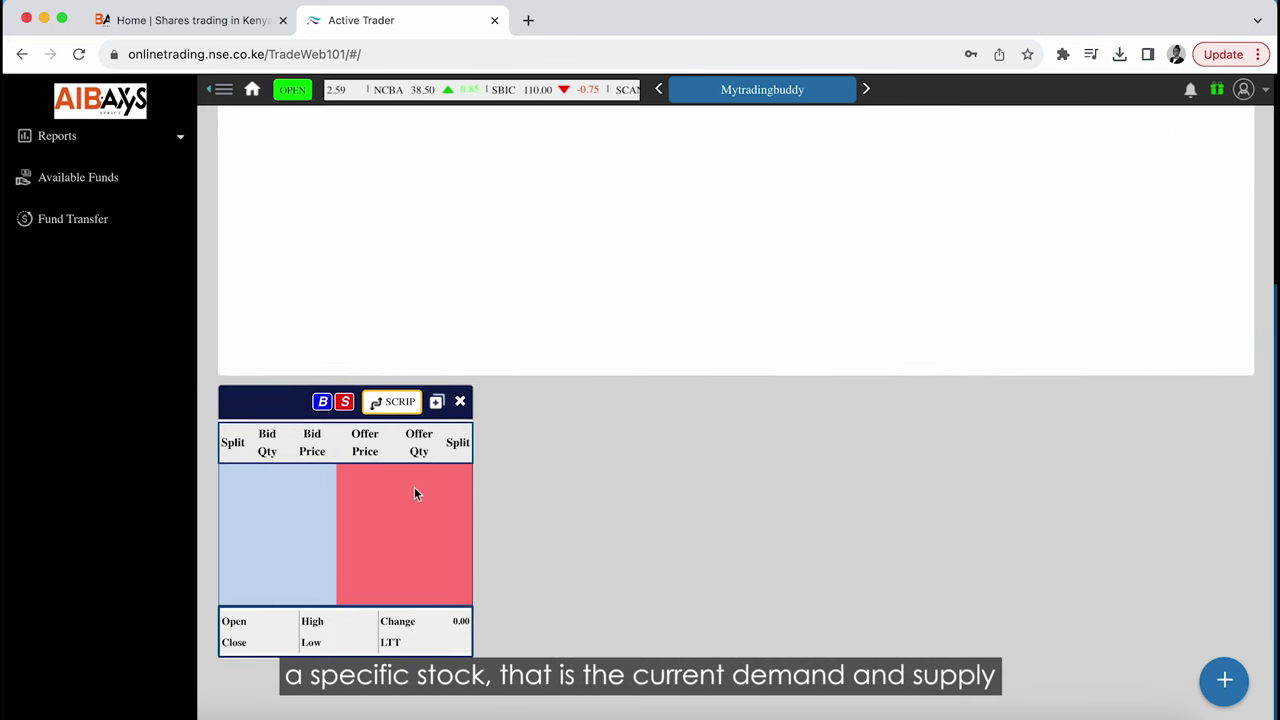
click(390, 403)
click(586, 421)
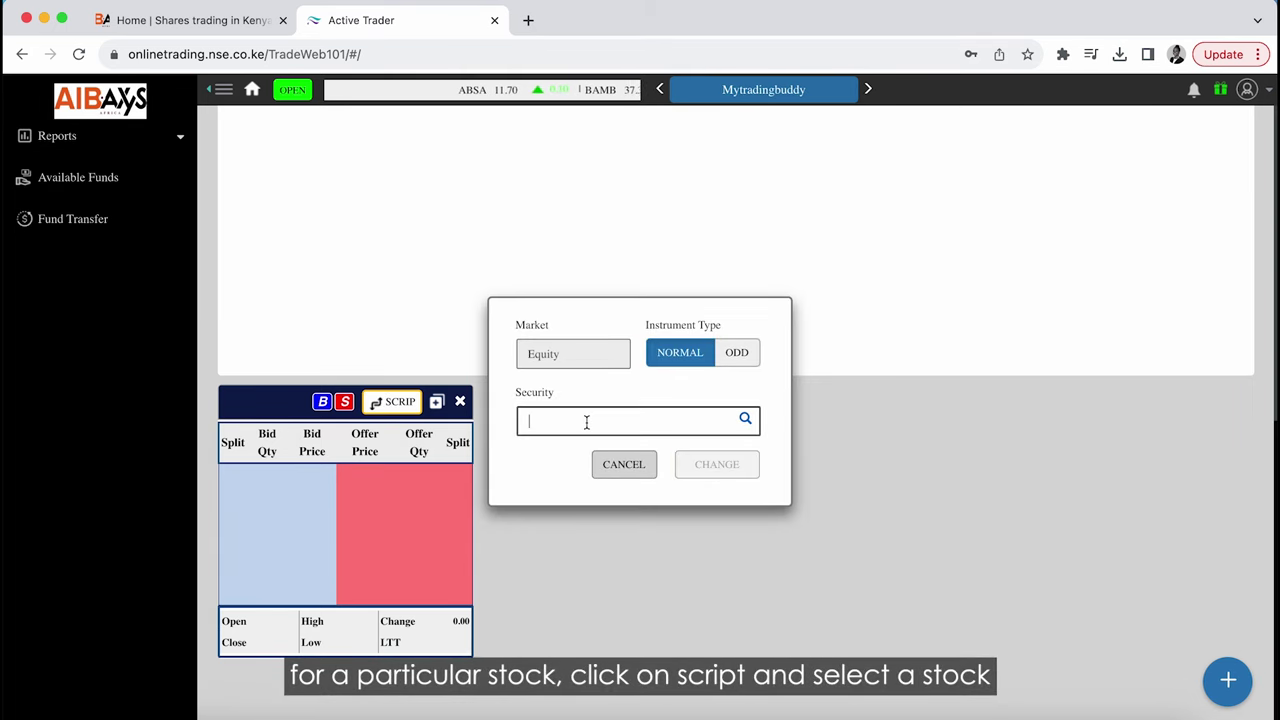
text(BA)
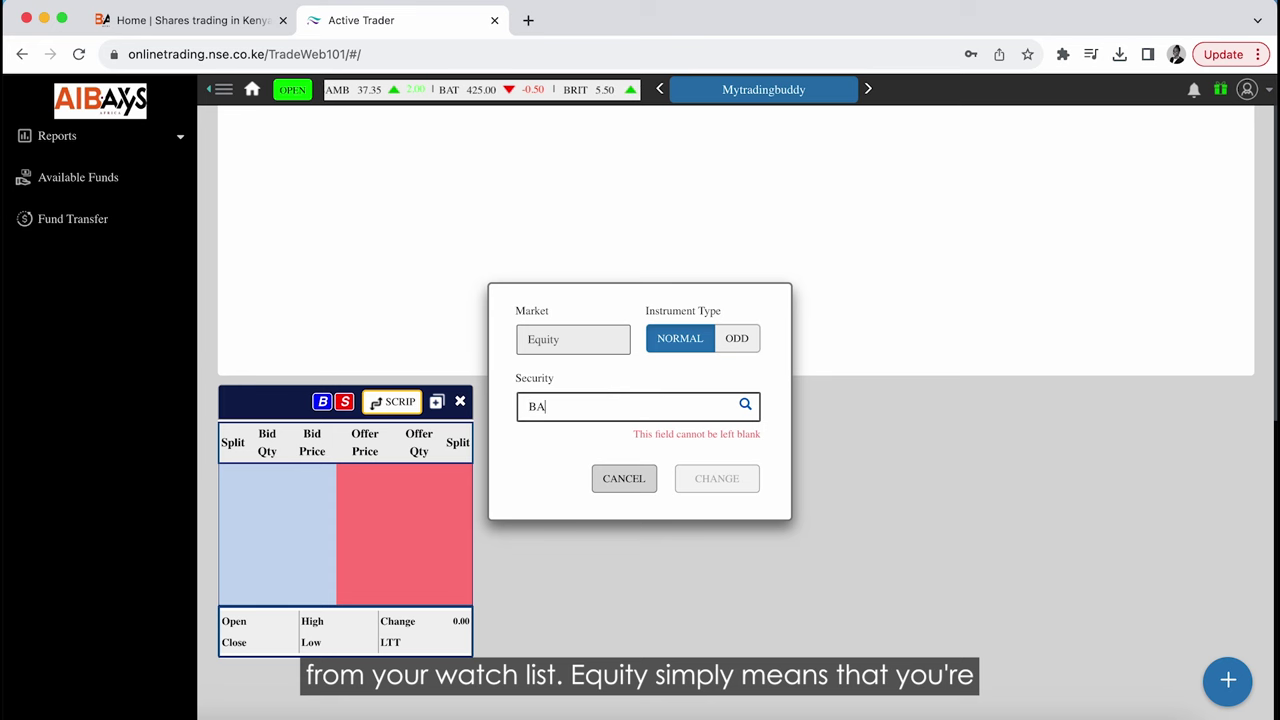
text(MBU)
click(598, 440)
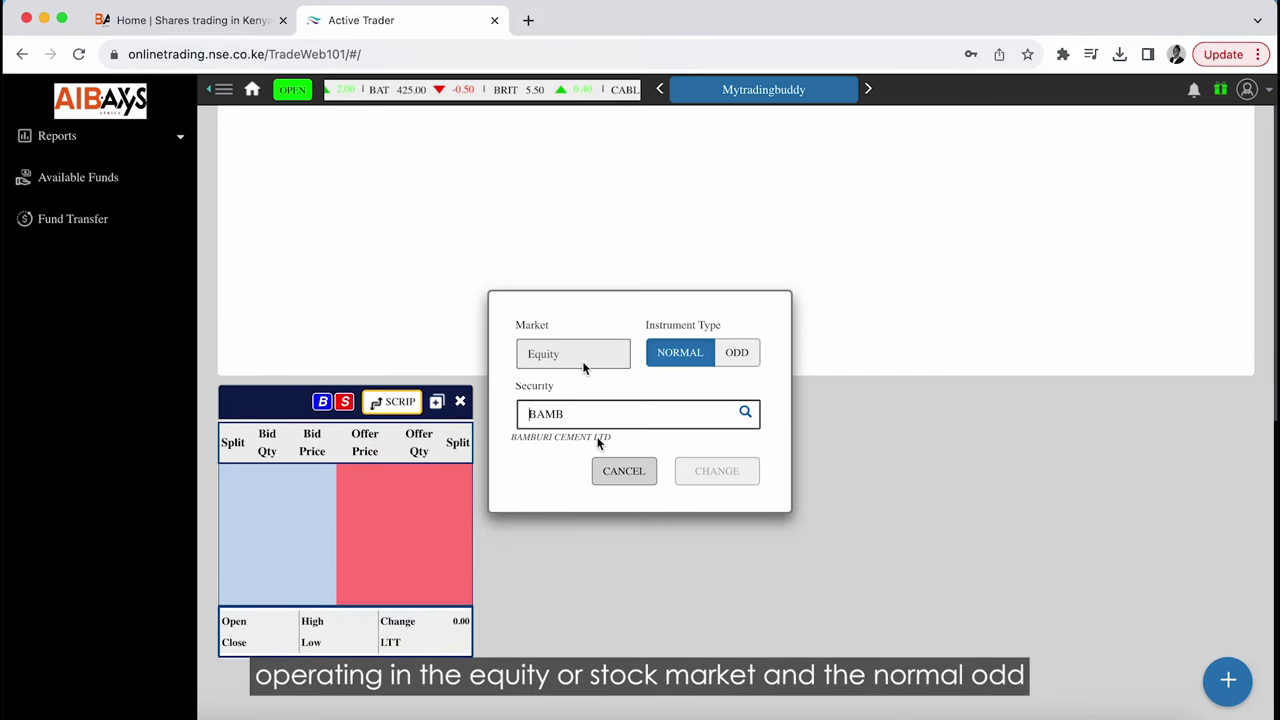
click(736, 356)
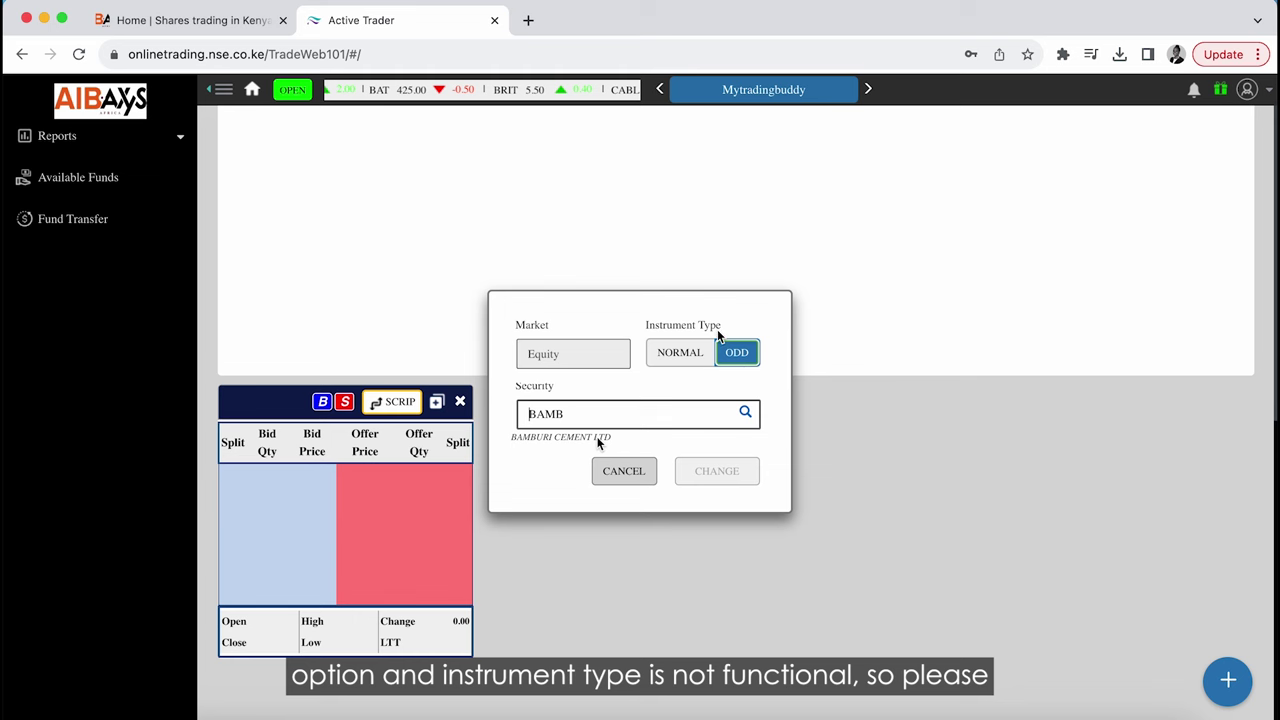
click(598, 441)
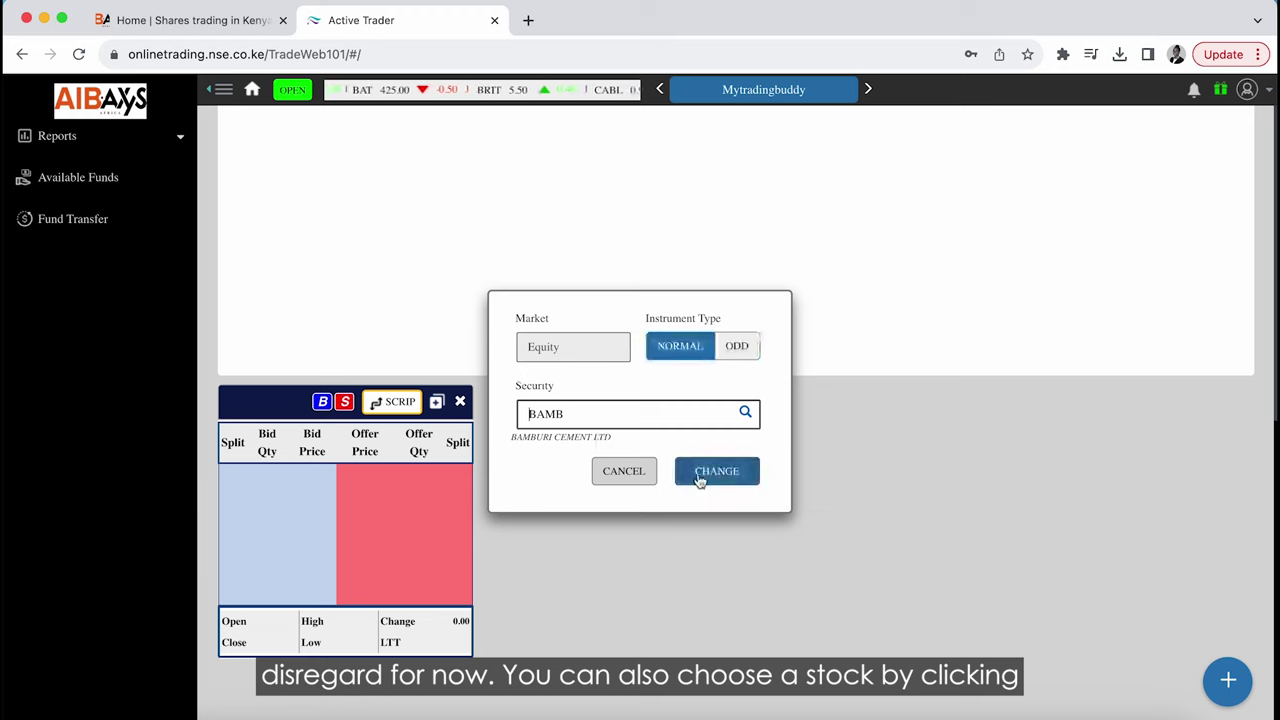
click(700, 478)
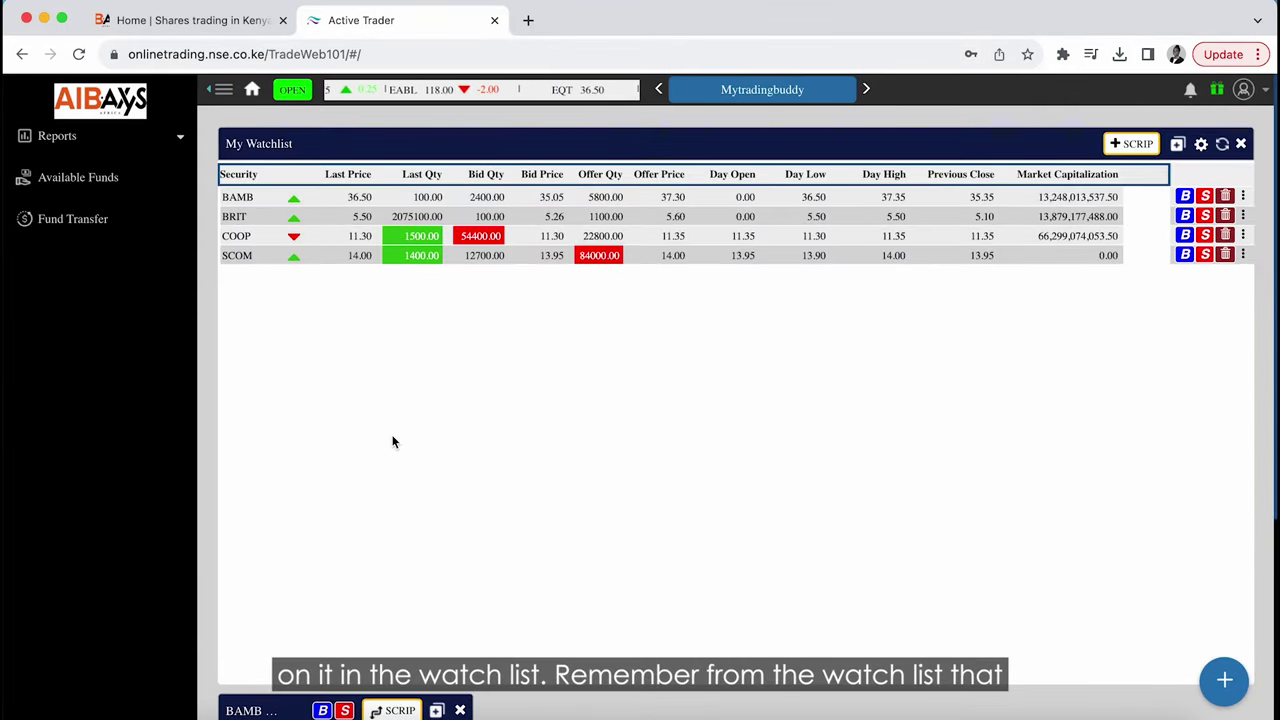
scroll(392, 442, down, 3)
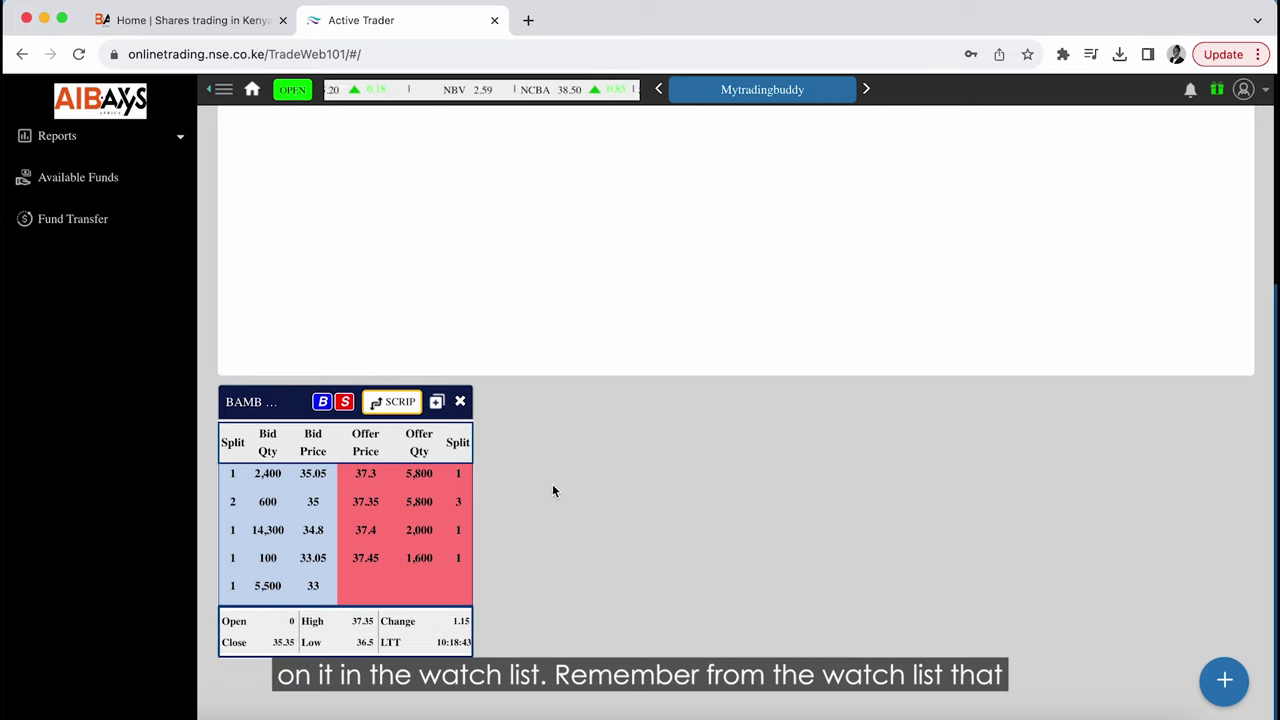
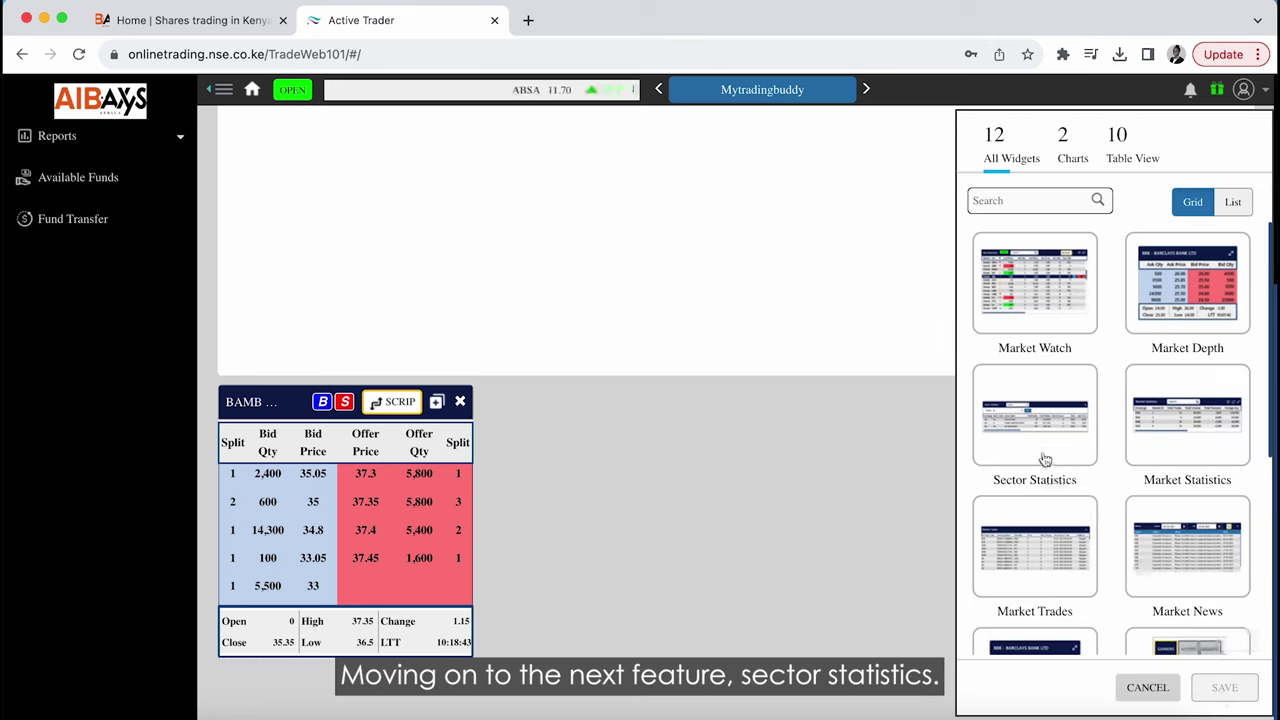
- Add the Sector Statistics widget to the dashboard and look through its list of sectors
click(1228, 688)
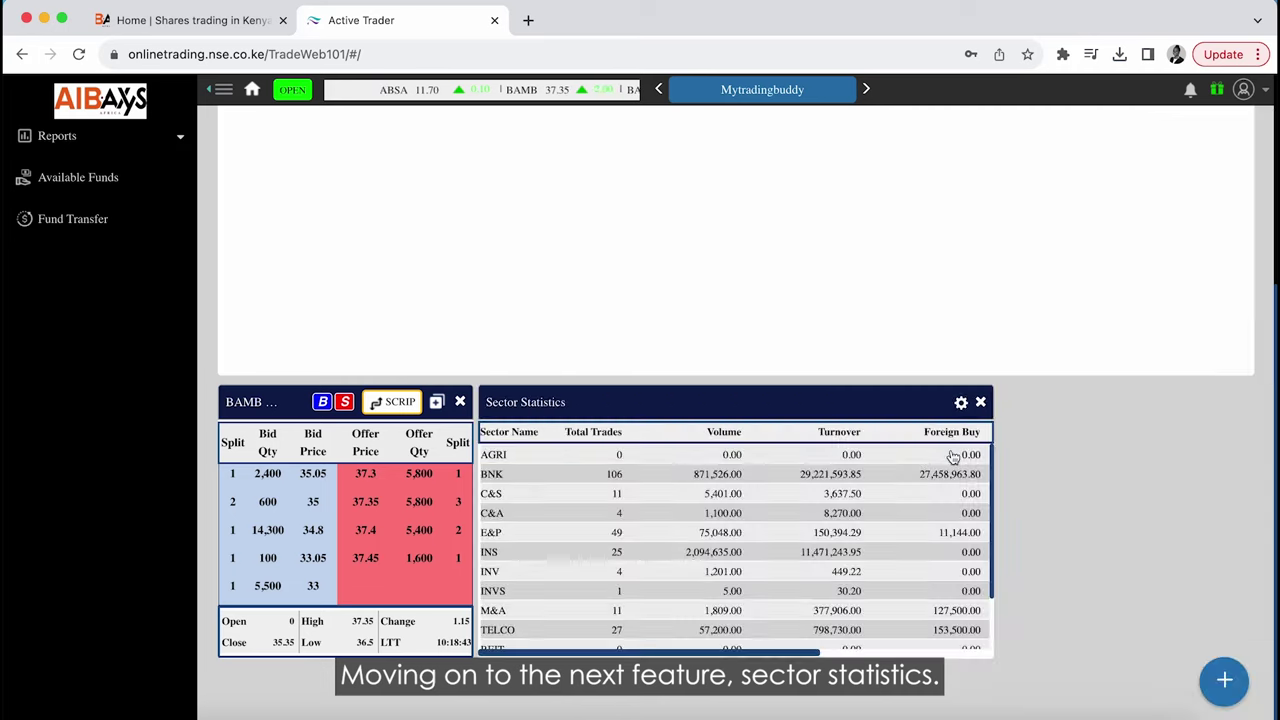
click(519, 458)
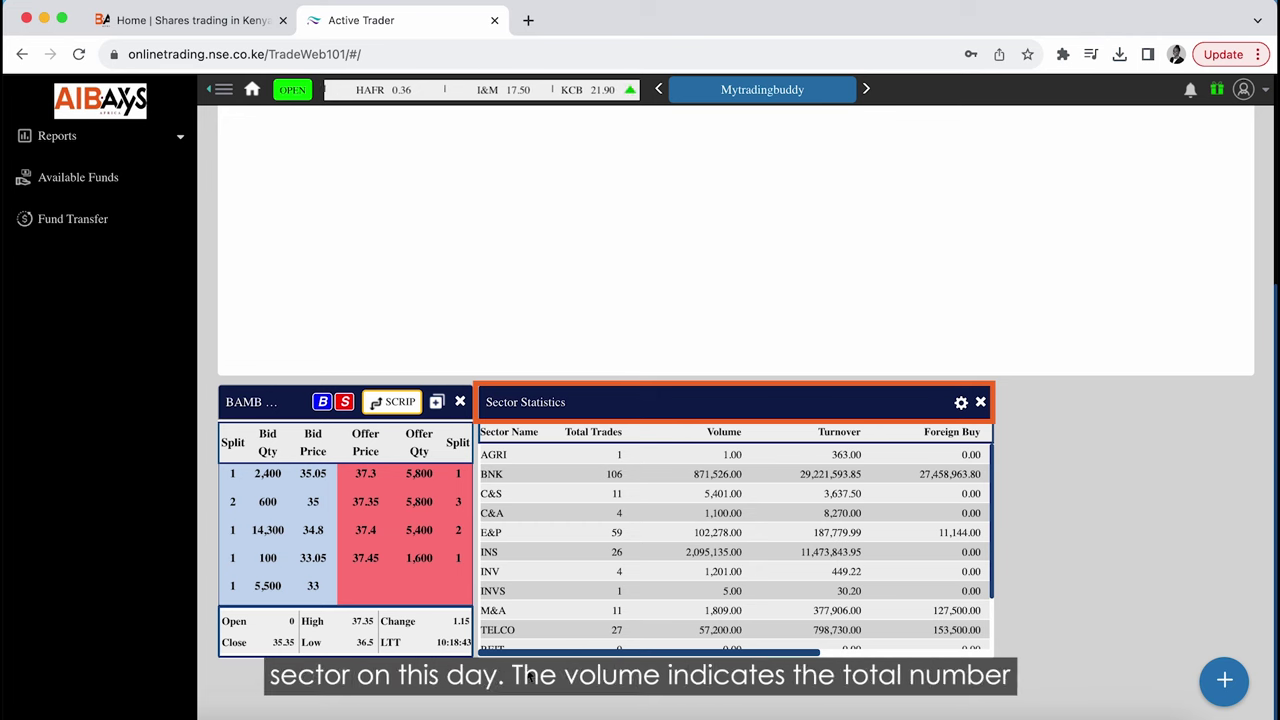
scroll(727, 441, down, 1)
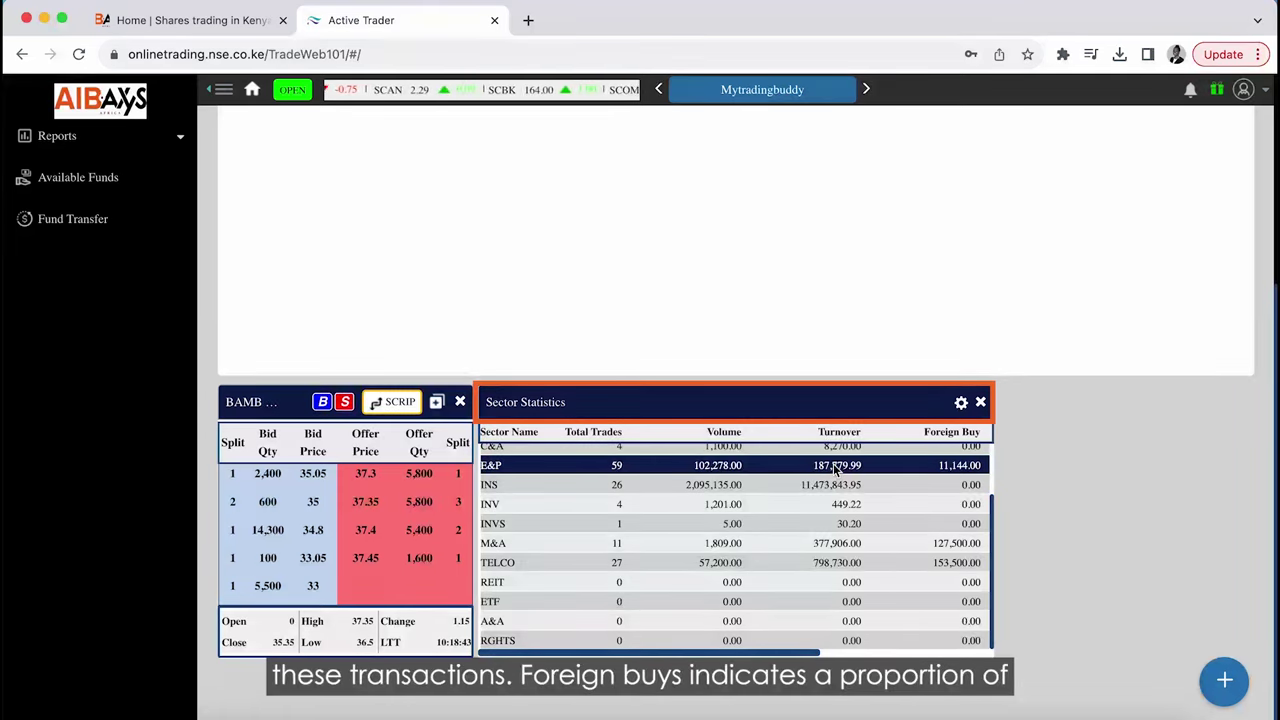
scroll(962, 468, up, 2)
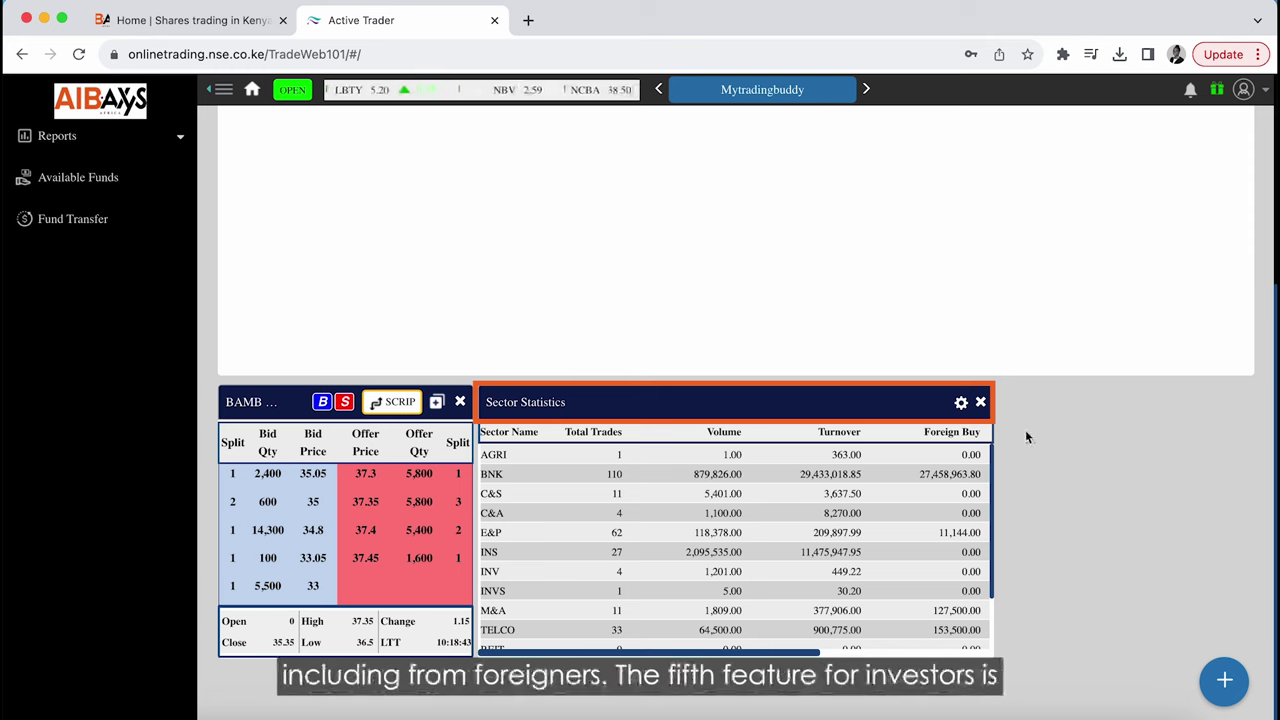
- Add the Market Statistics widget to the Mytradingbuddy dashboard
click(1224, 681)
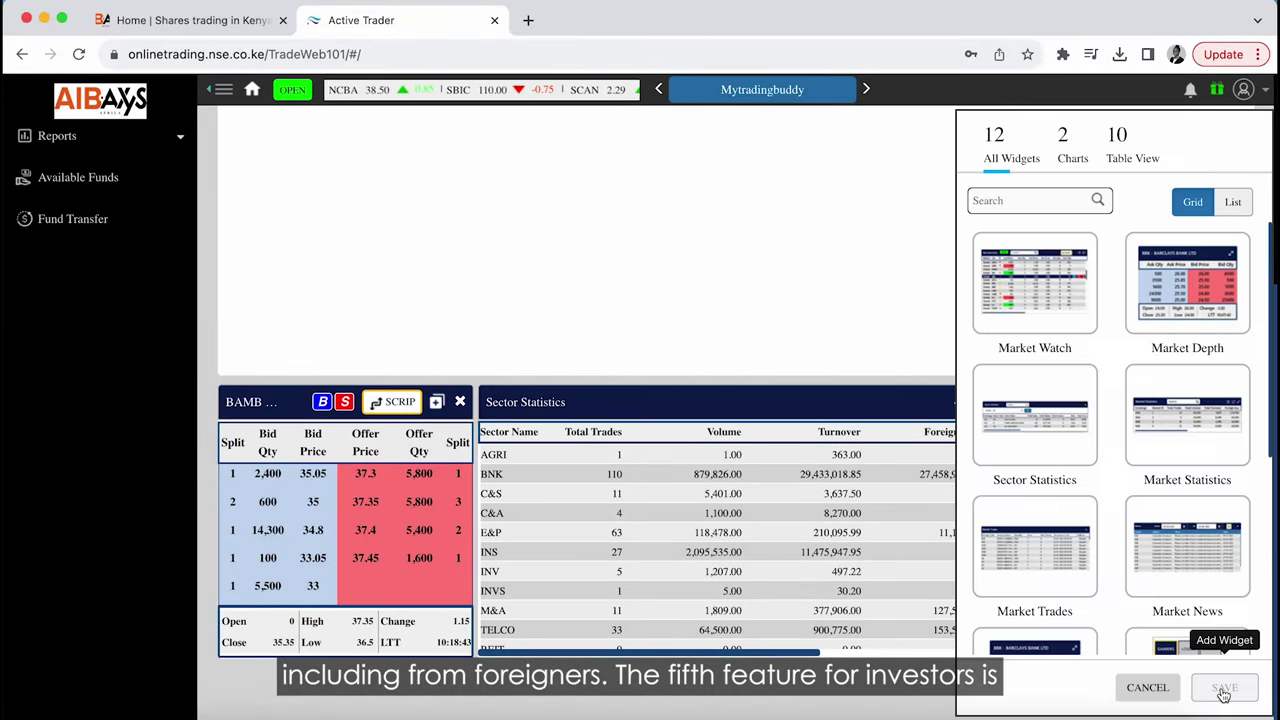
click(1210, 444)
click(1222, 700)
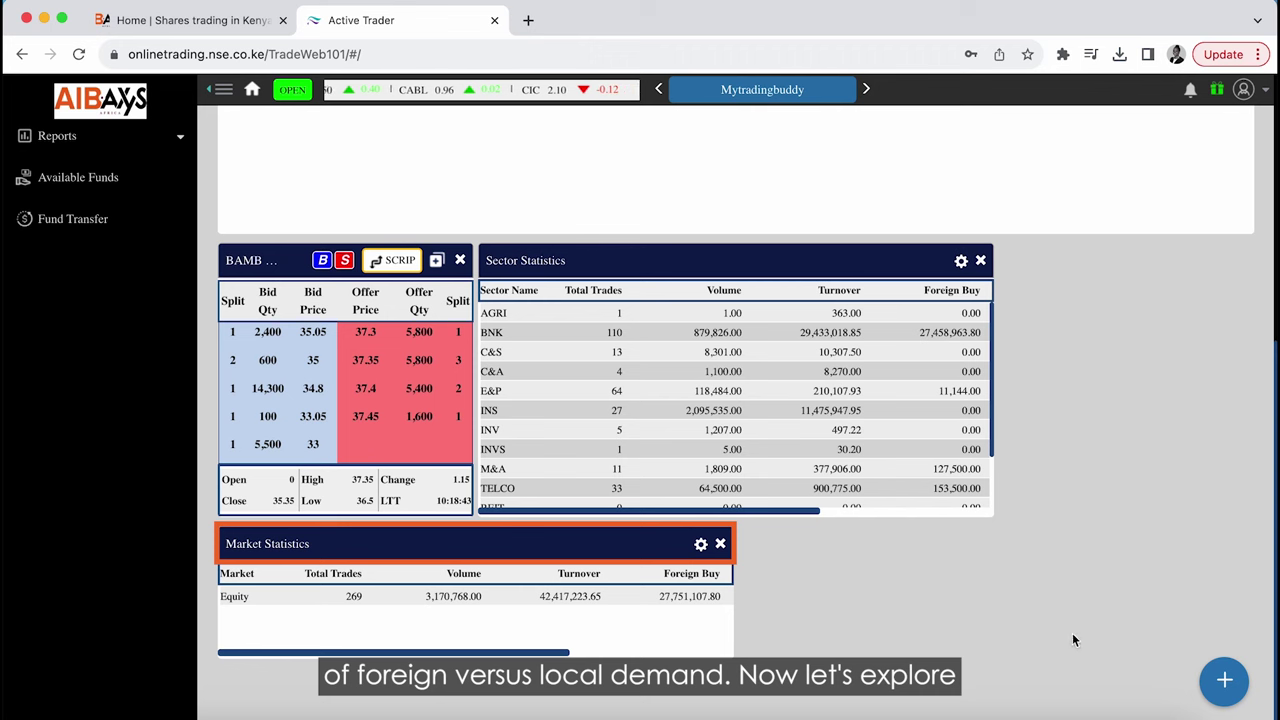
- Add the Market Trades widget to the dashboard and refresh its list of trades
click(1224, 680)
click(1050, 570)
click(1224, 687)
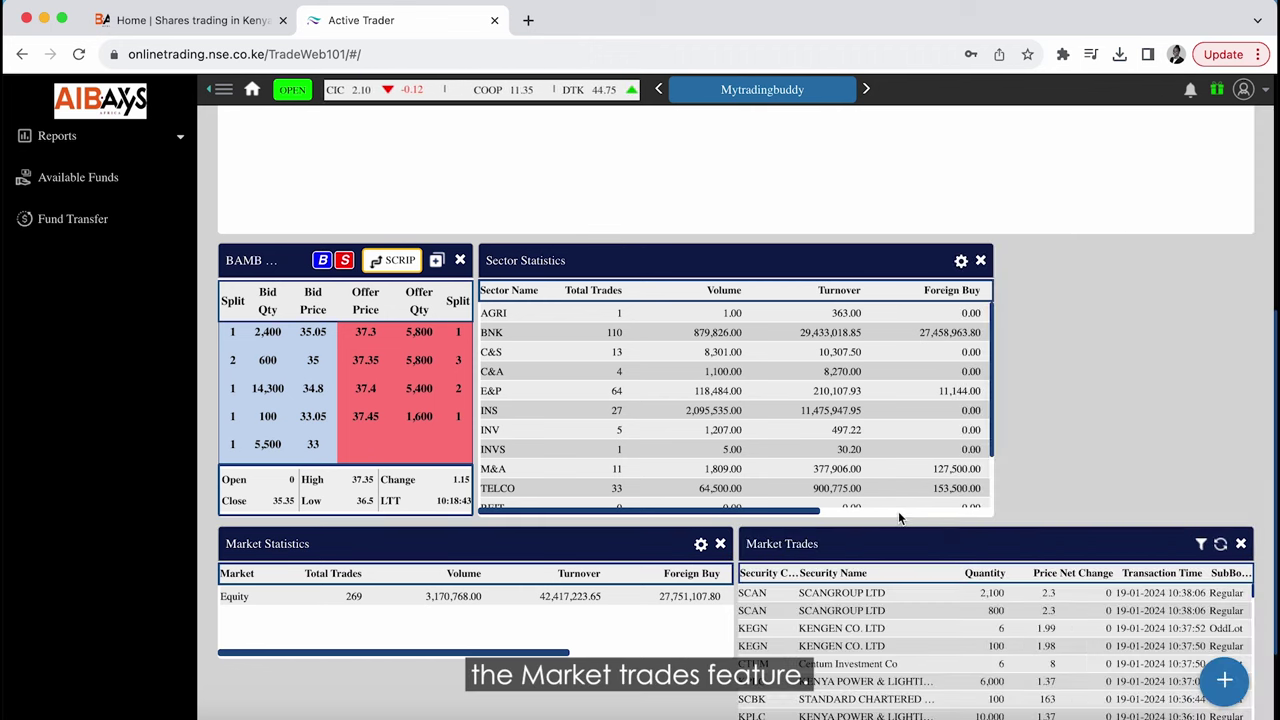
scroll(898, 511, down, 3)
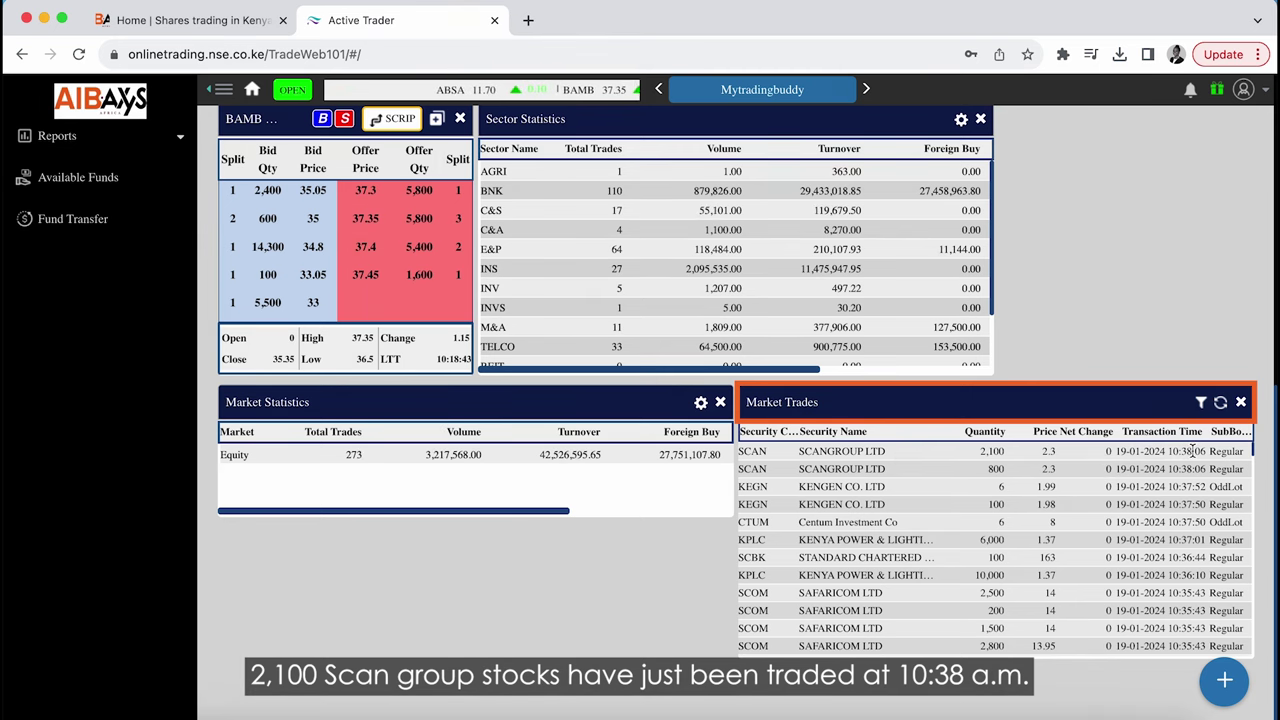
click(1220, 406)
click(1220, 406)
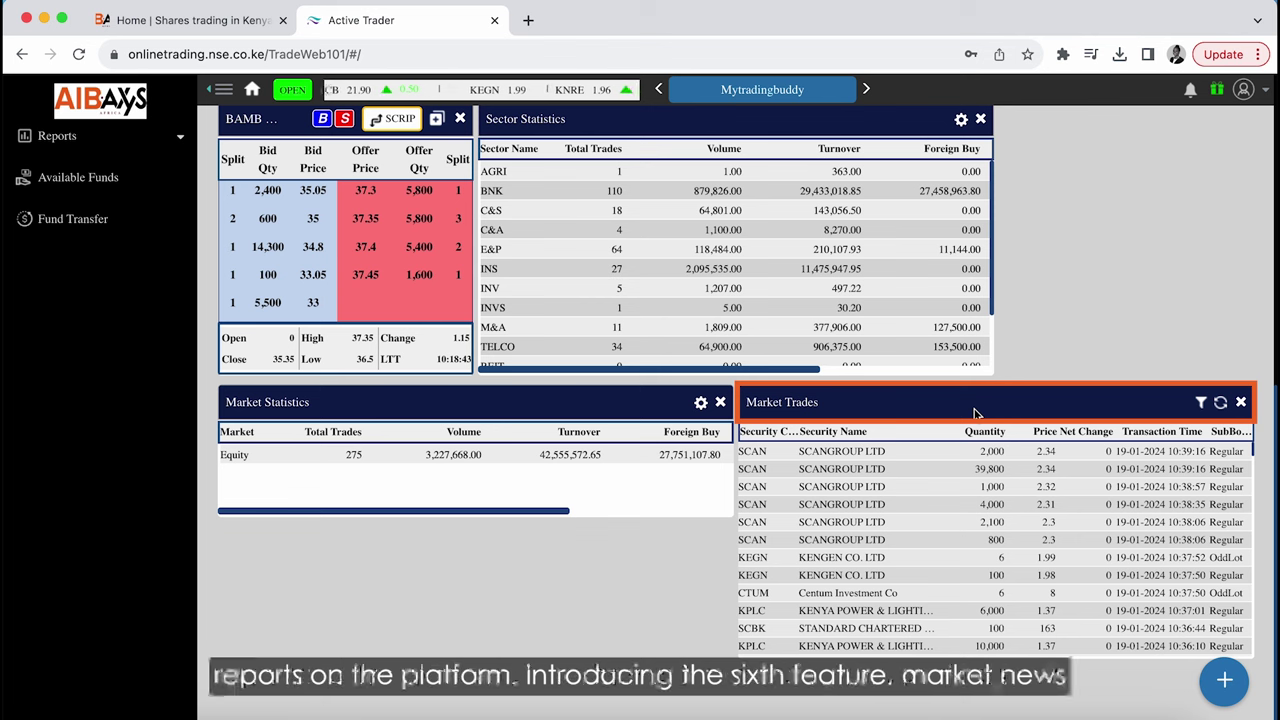
- Add the Market News widget to the Mytradingbuddy dashboard
click(1226, 680)
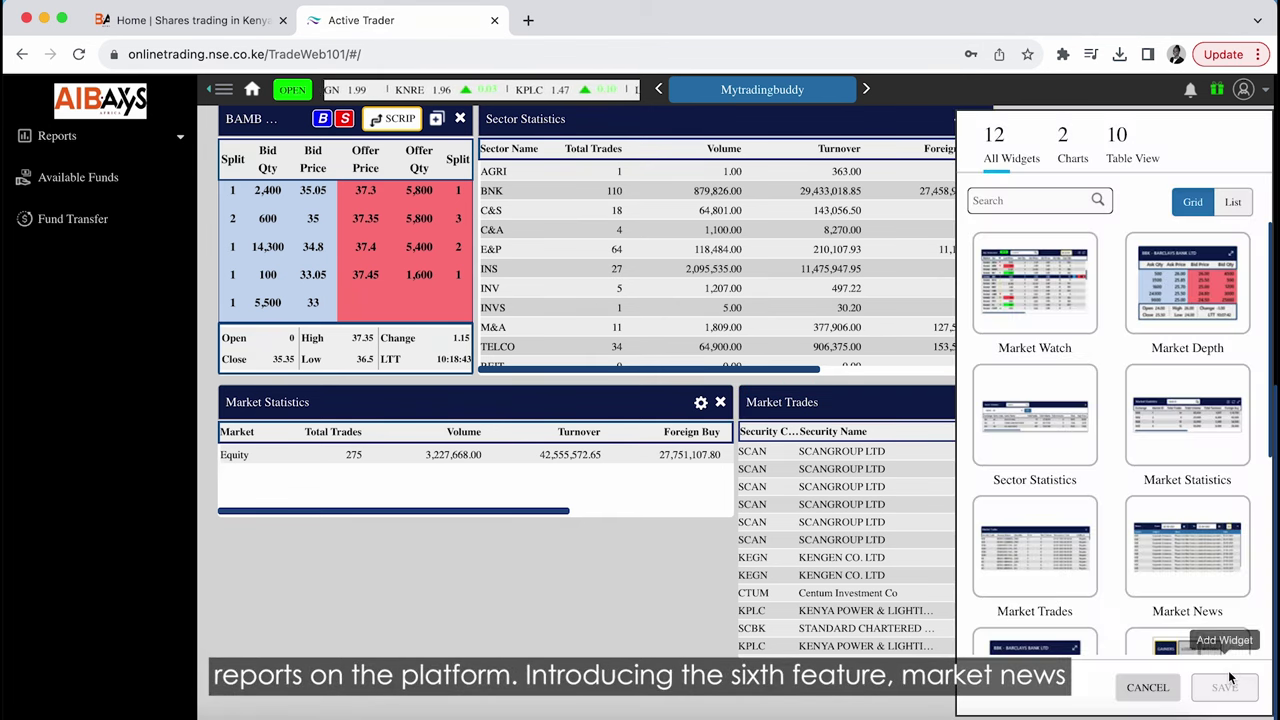
scroll(1168, 468, down, 3)
click(1170, 458)
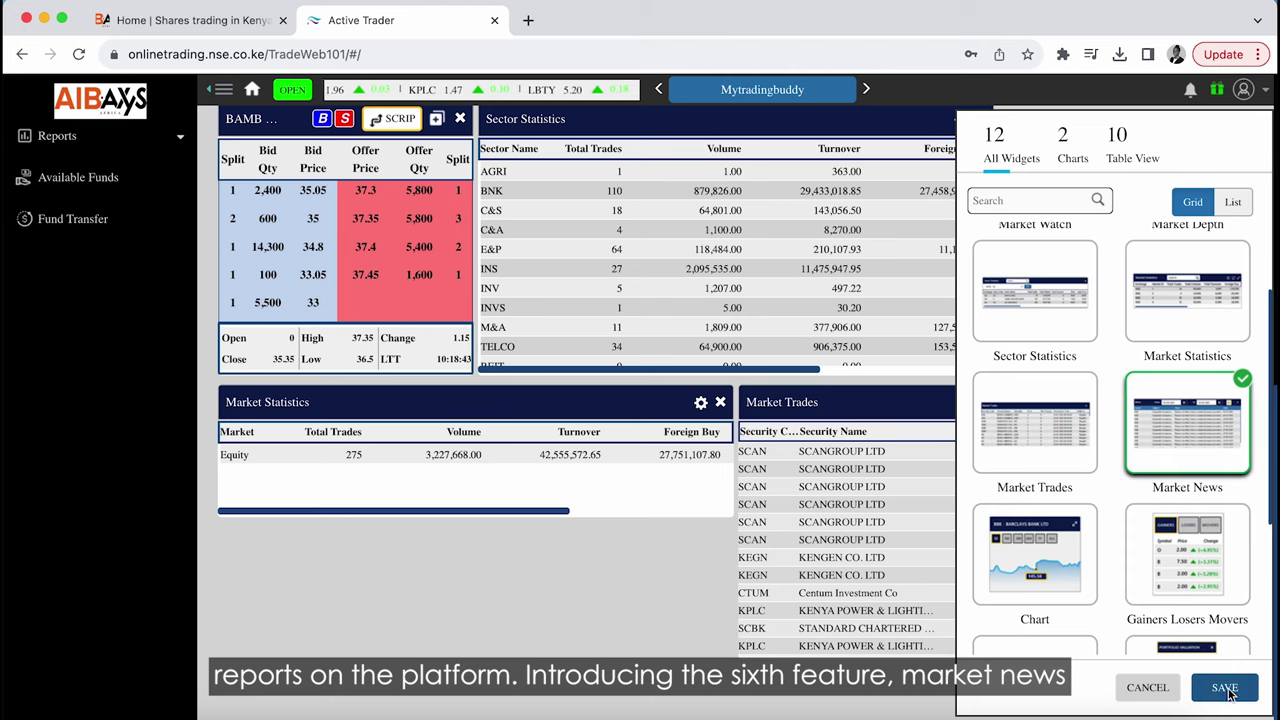
click(1225, 688)
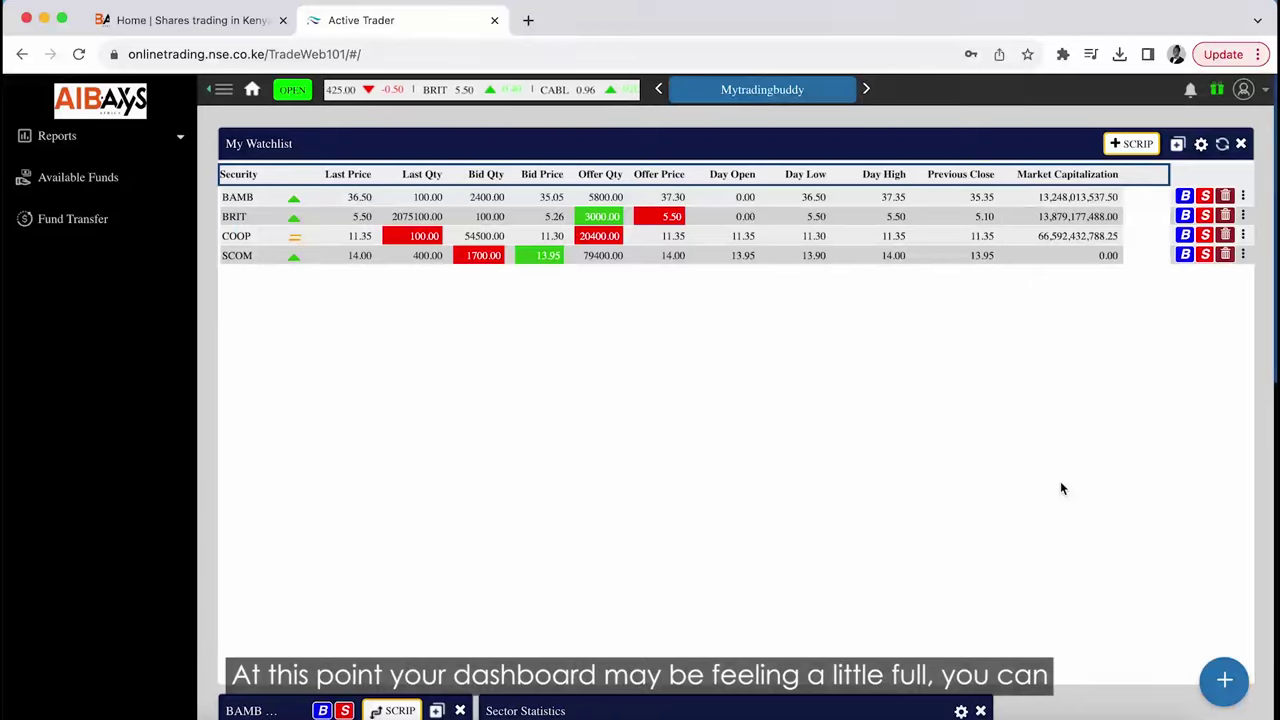
- Delete the Market Watch widget with its added scrips and clear the remaining widgets from the Mytradingbuddy dashboard
scroll(1216, 463, down, 10)
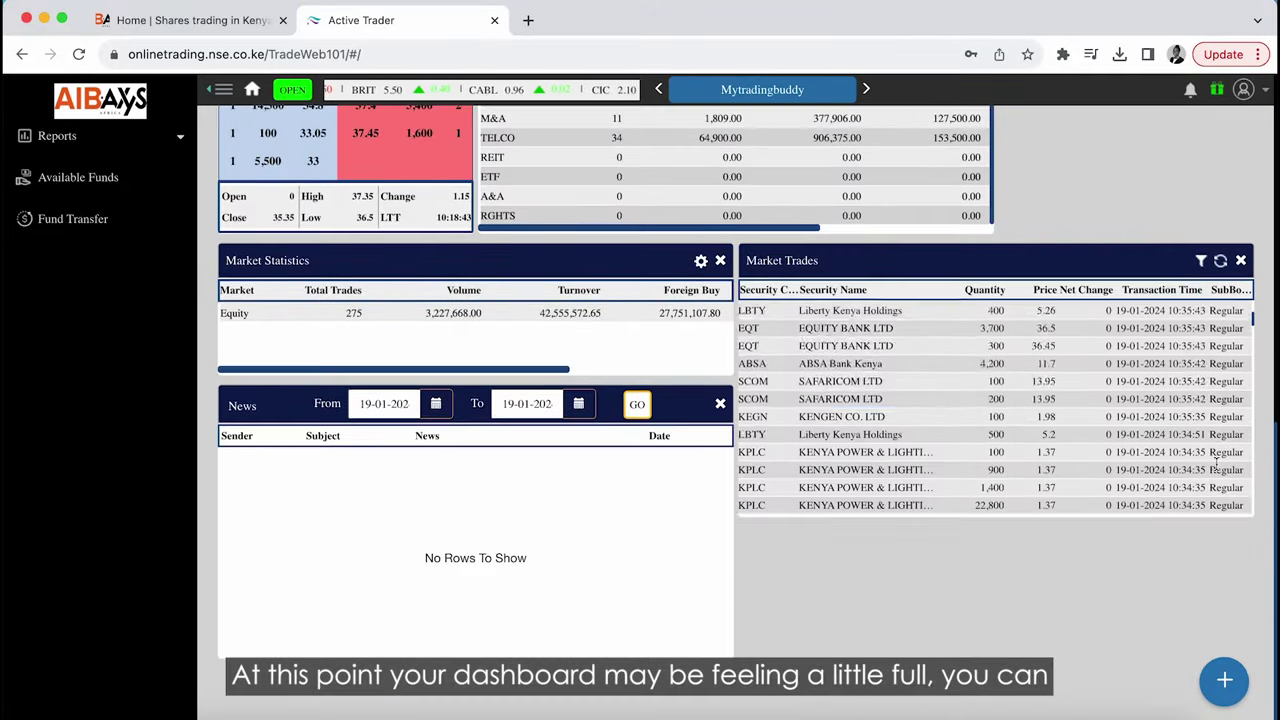
scroll(1018, 531, up, 10)
mouse_move(822, 92)
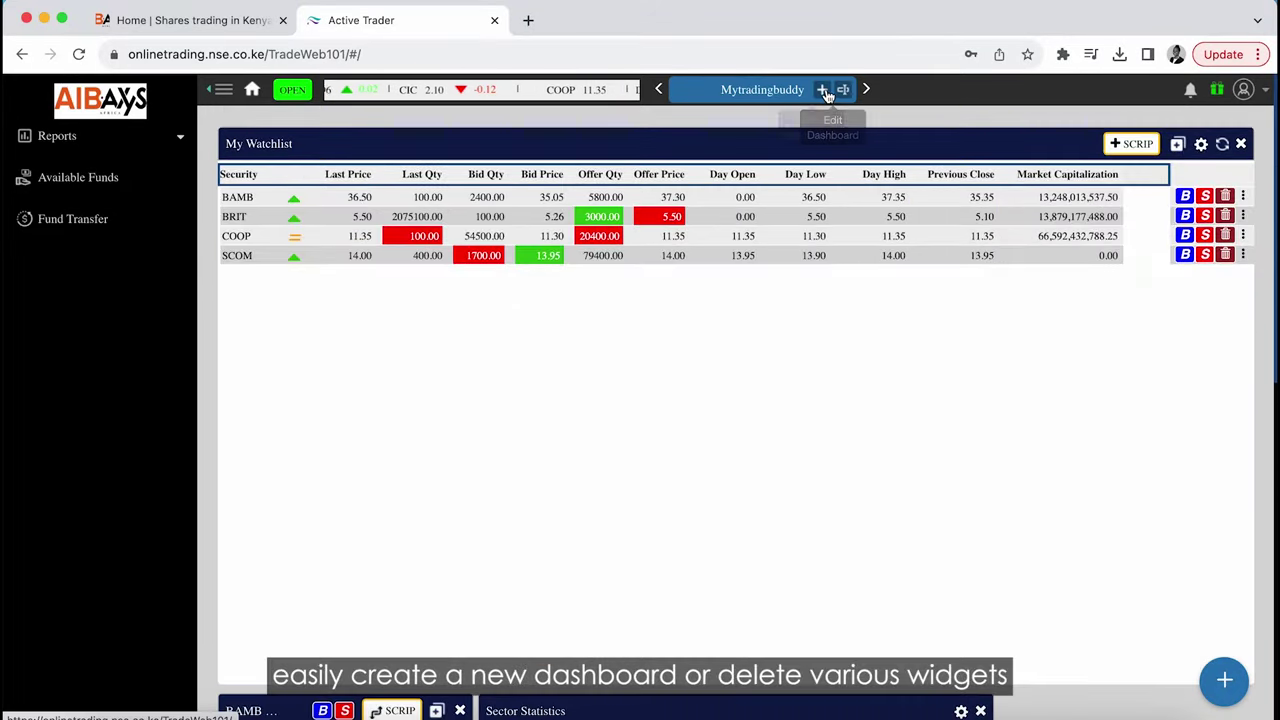
click(1240, 144)
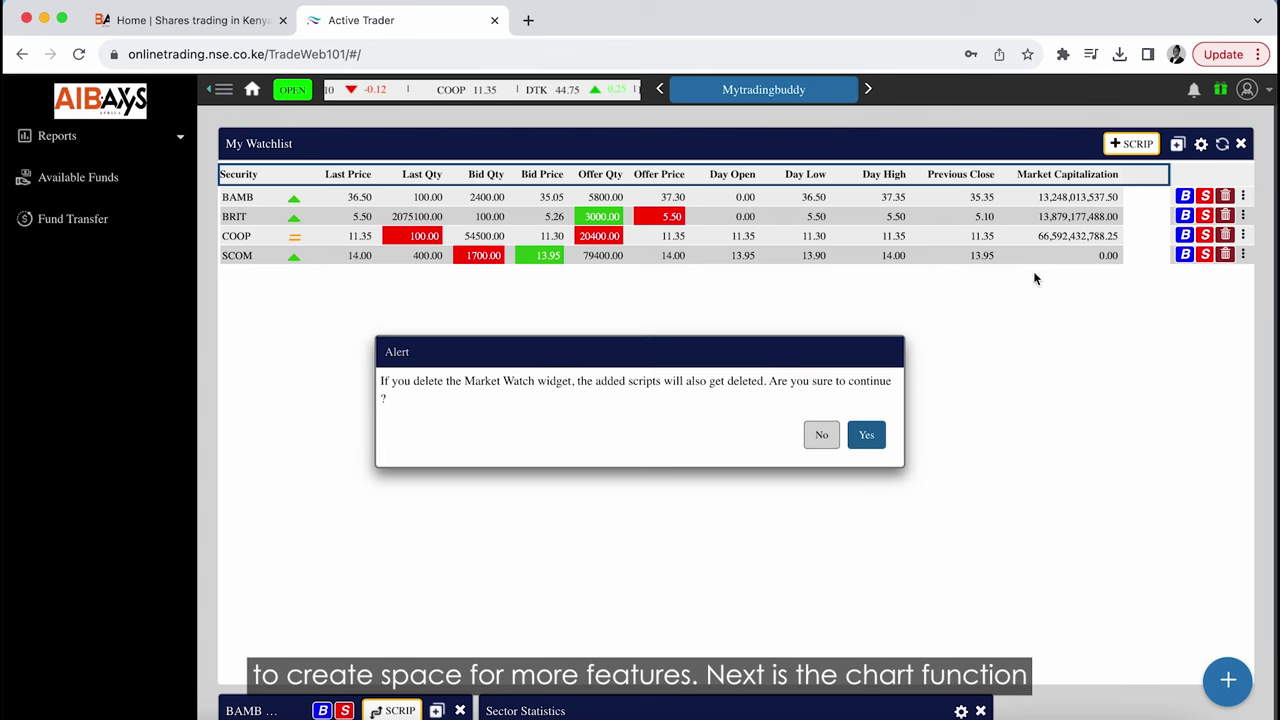
click(868, 436)
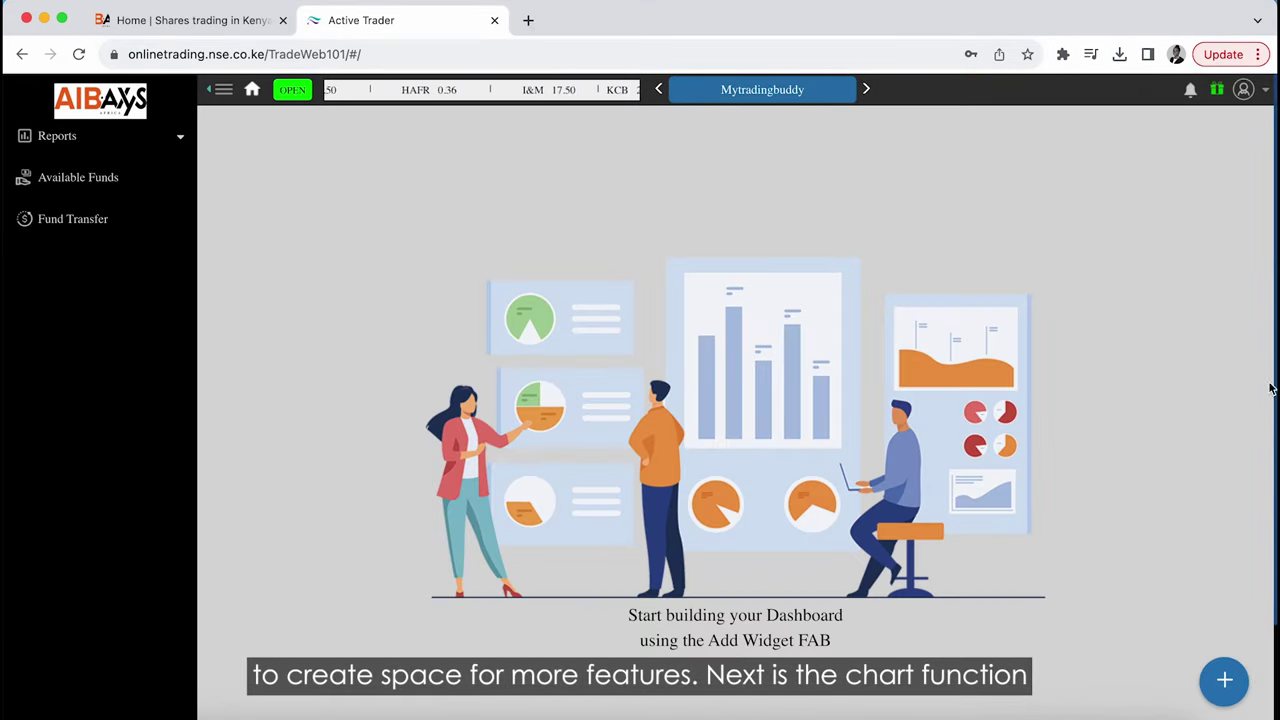
- Add the Chart widget to the emptied Mytradingbuddy dashboard
click(1226, 676)
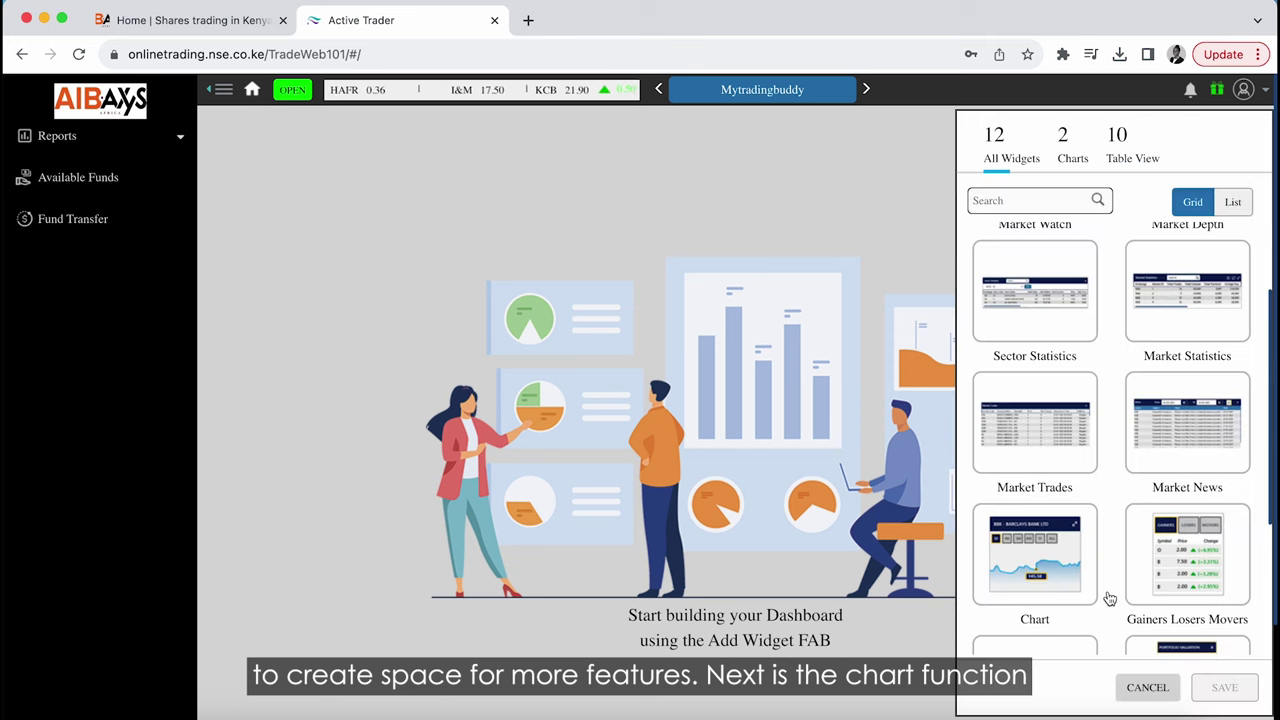
scroll(1080, 575, down, 1)
click(1016, 470)
click(1225, 687)
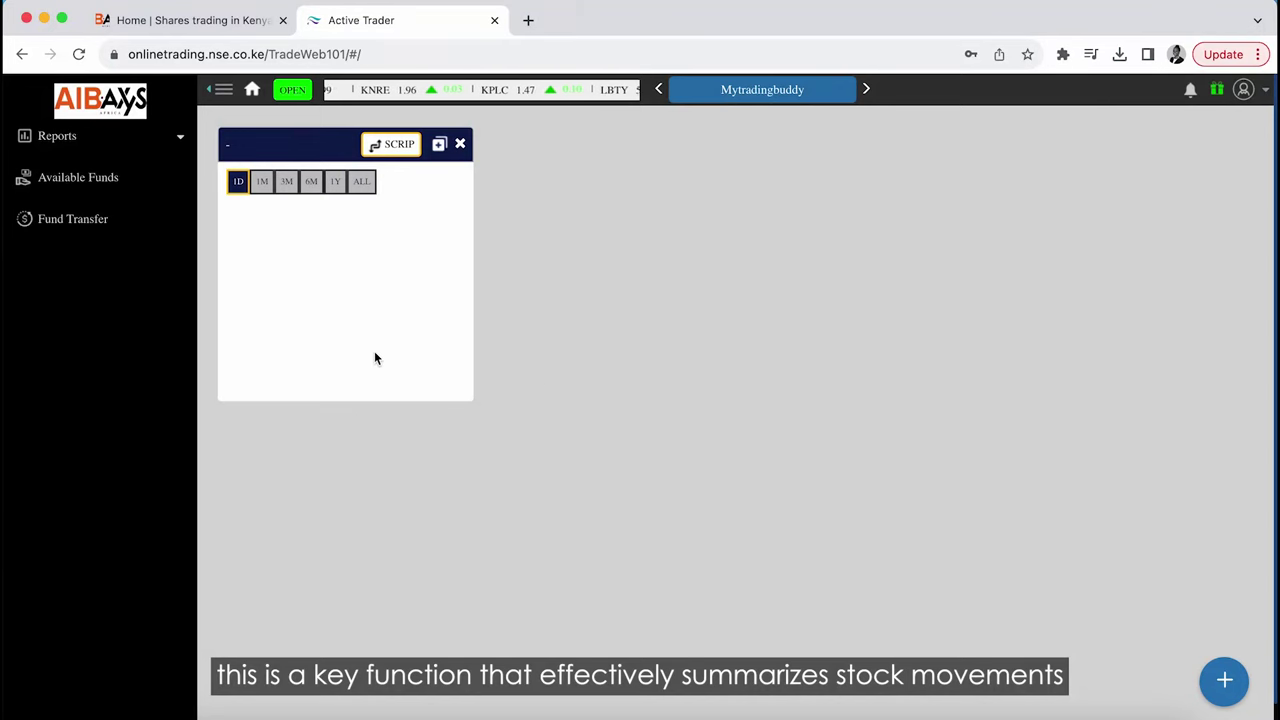
- Set the Chart widget's security to BAMB (Bamburi Cement Ltd) in the Equity market
click(398, 146)
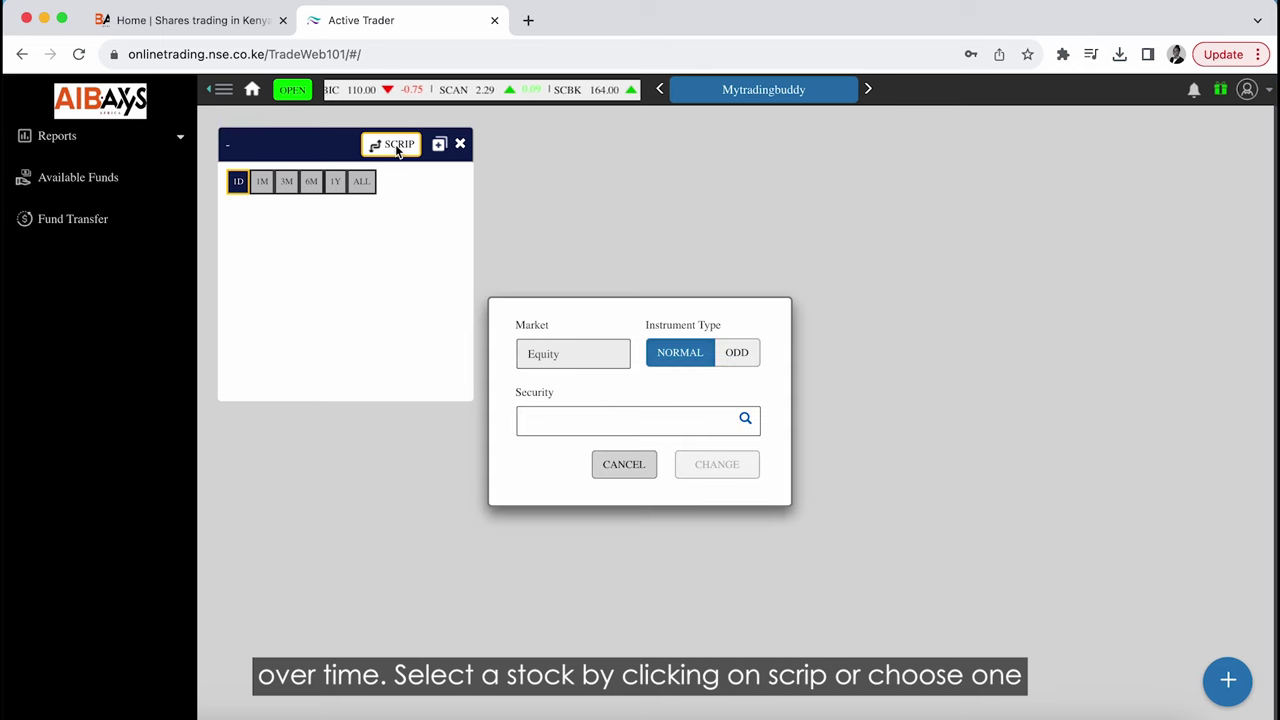
click(640, 430)
text(BAMB)
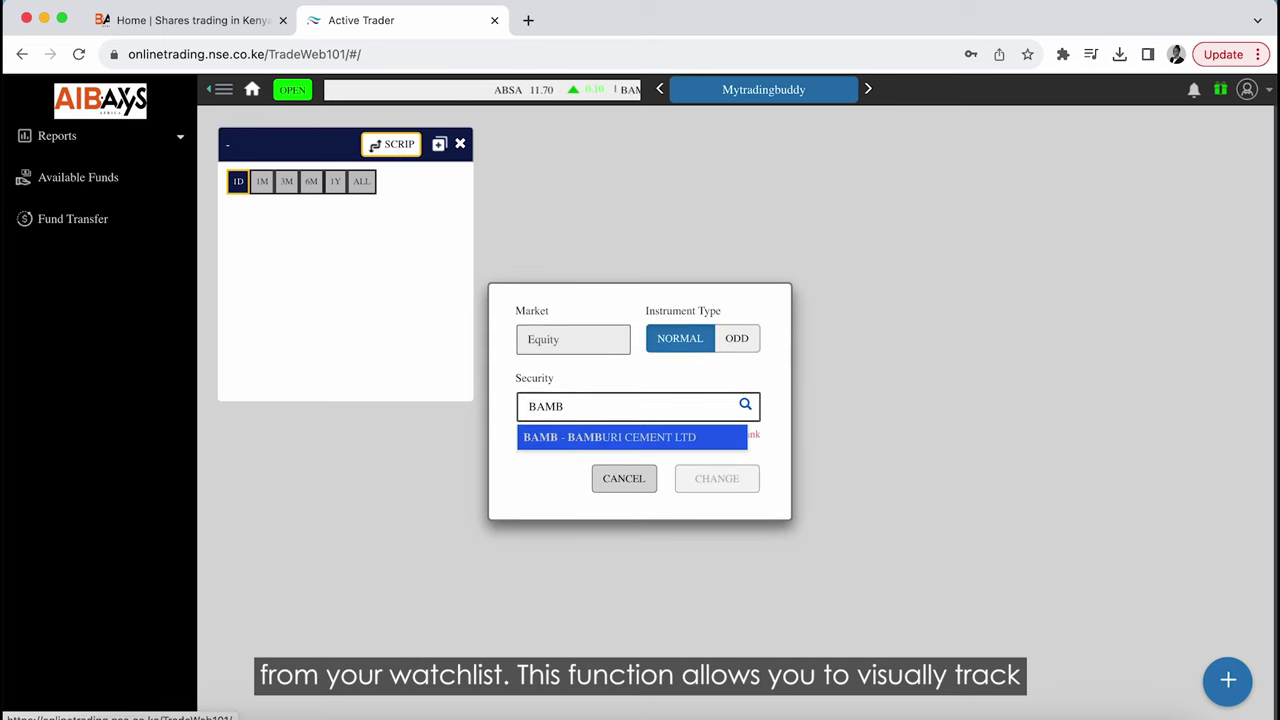
click(641, 440)
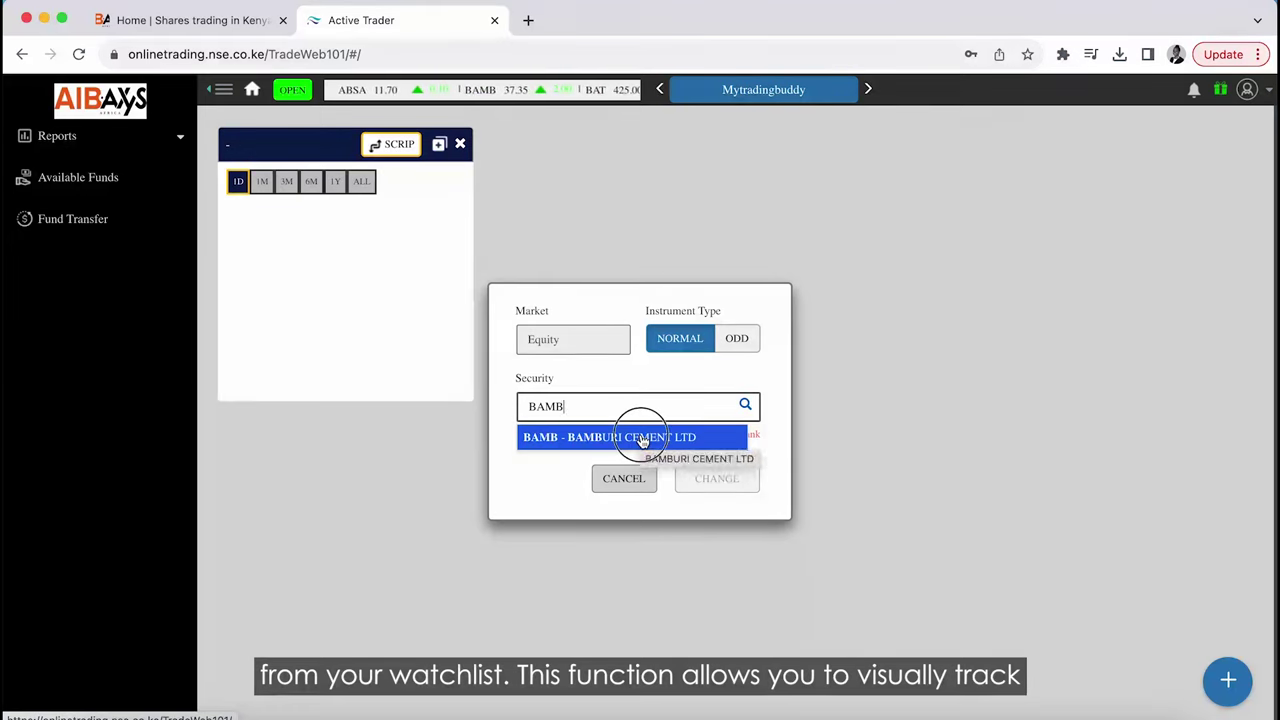
click(703, 468)
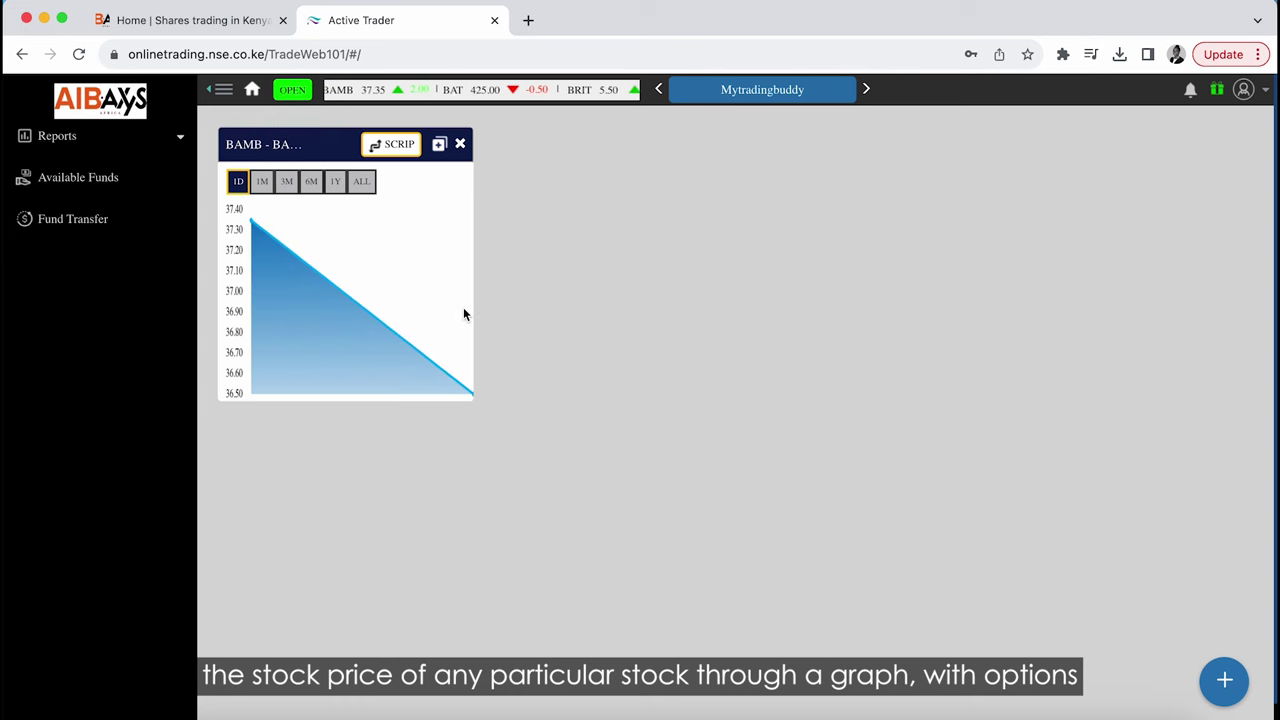
- View the BAMB price chart over the 1M, 3M, 1Y and ALL periods
click(263, 183)
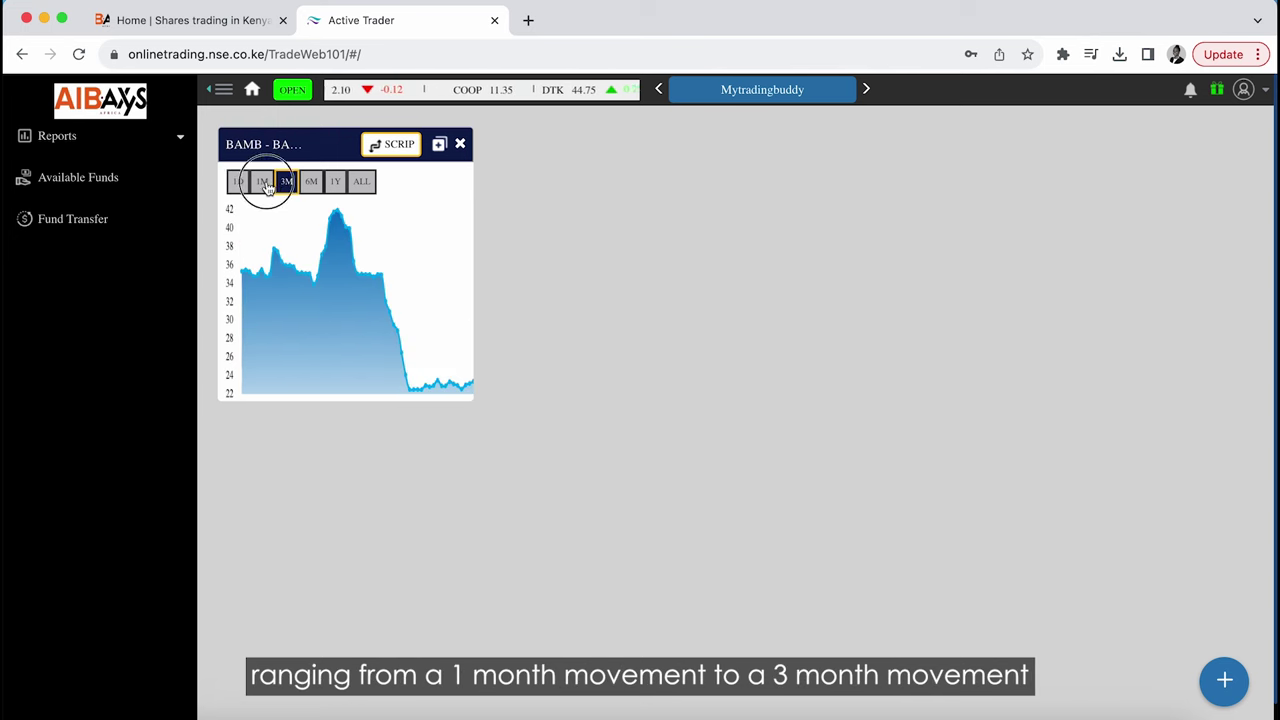
click(286, 183)
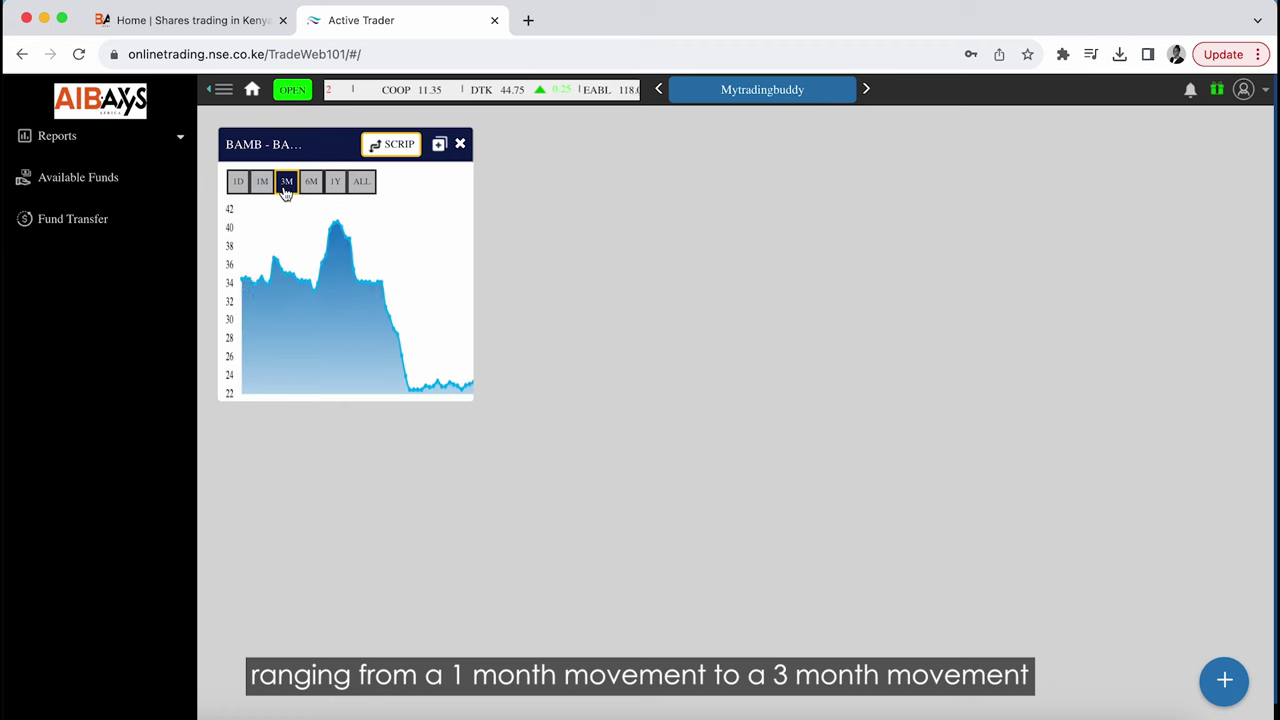
click(335, 186)
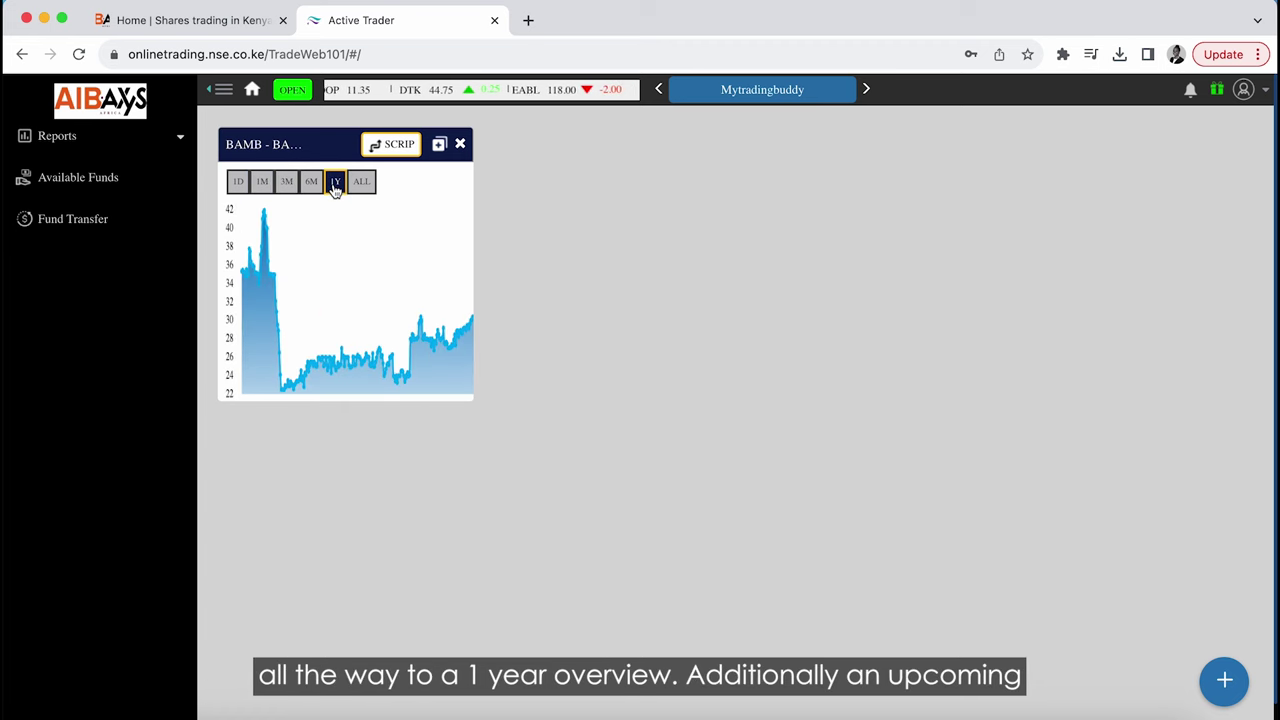
click(361, 186)
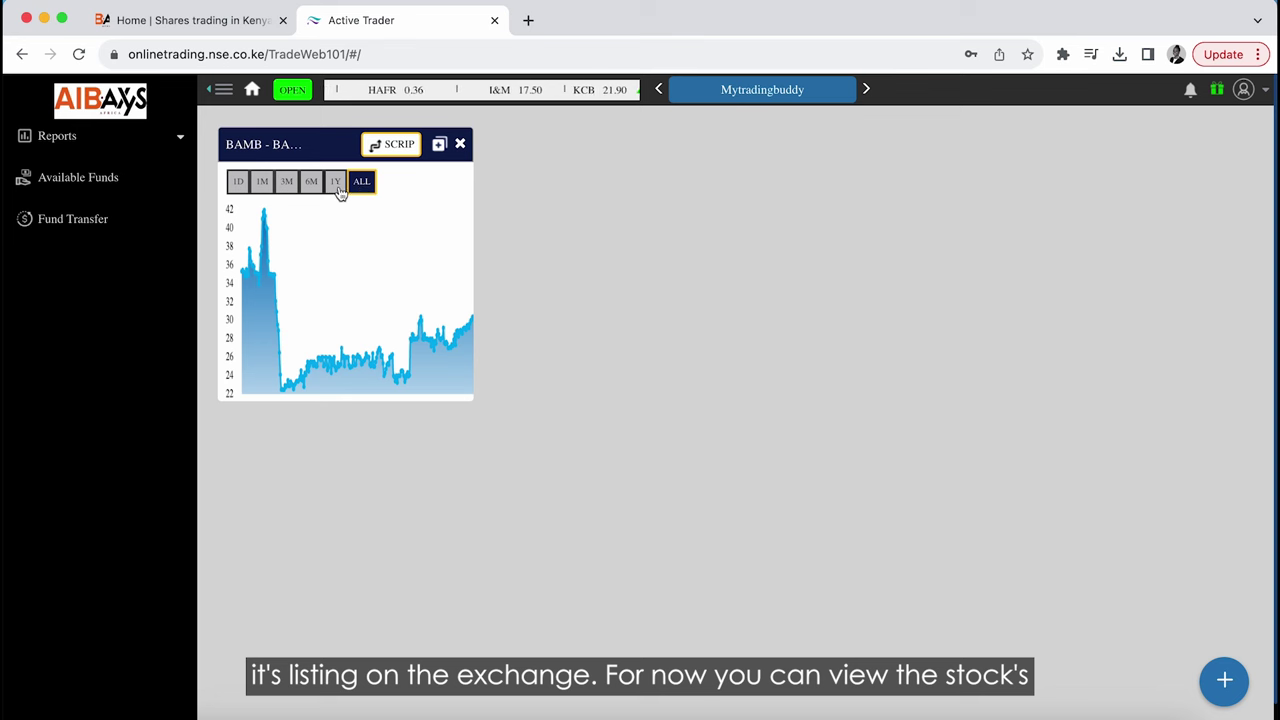
- View the BAMB price chart over the 1D and 1Y periods
click(238, 185)
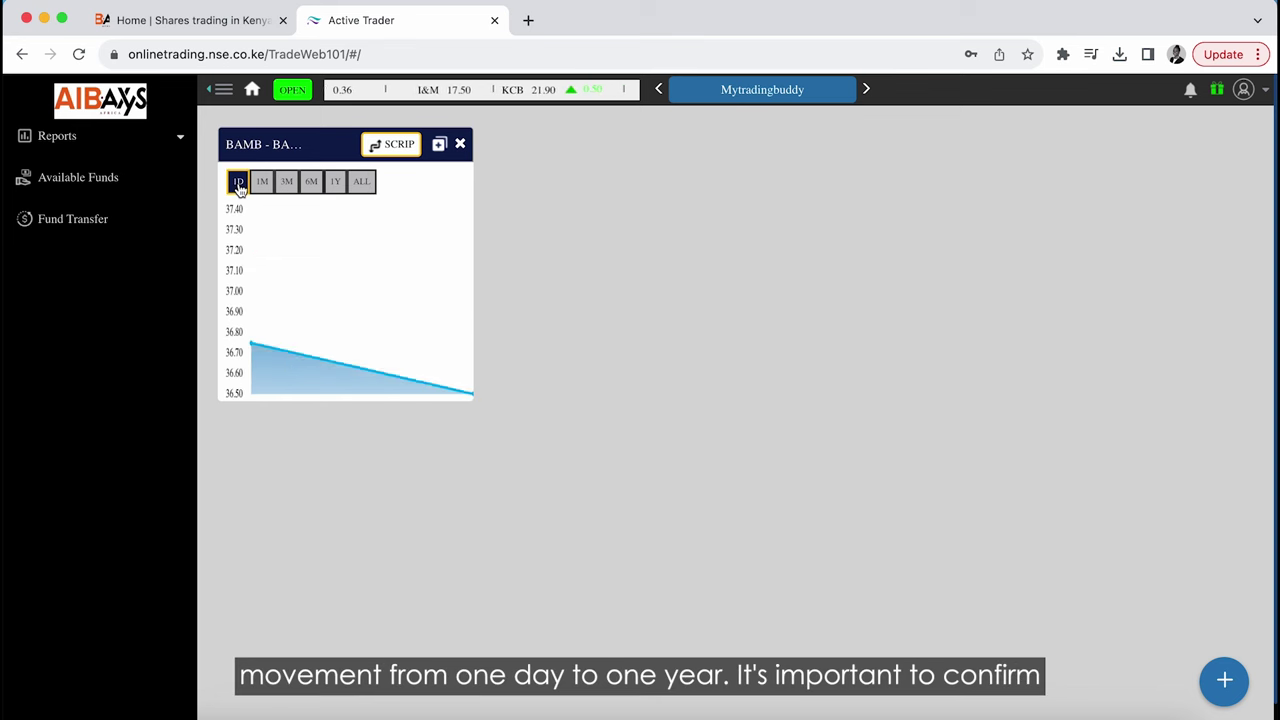
click(335, 186)
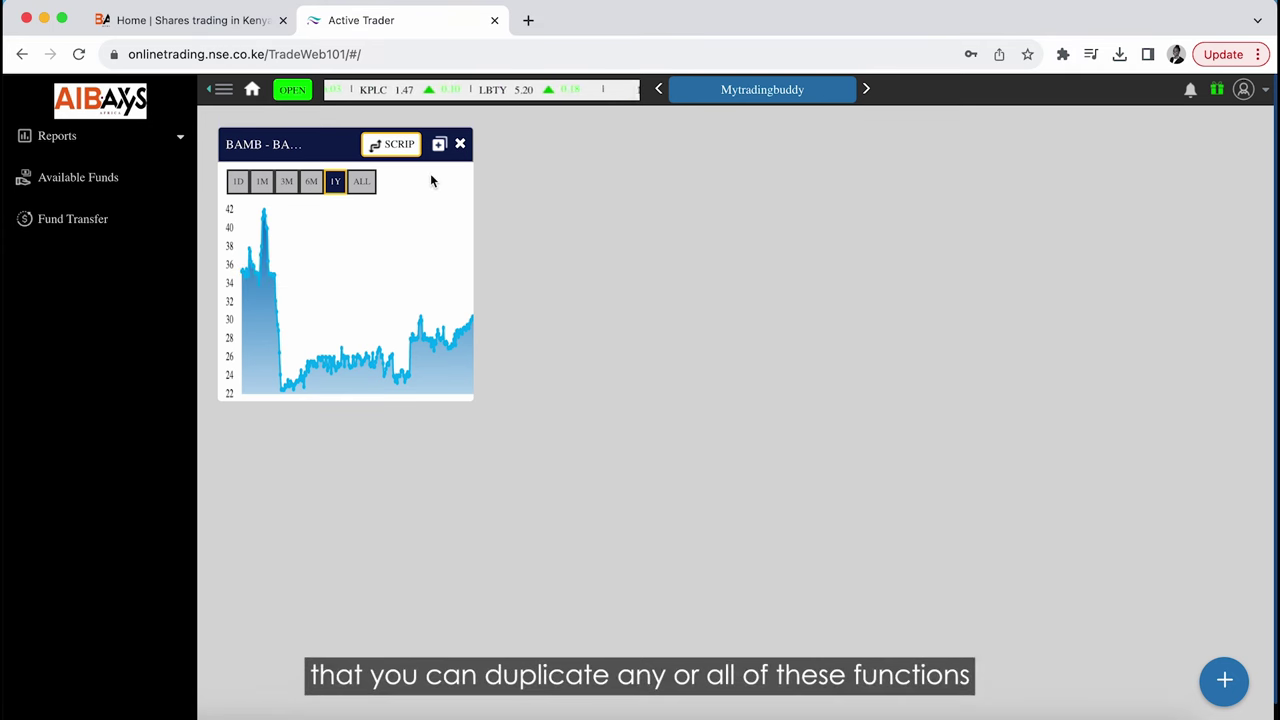
- Duplicate the BAMB Chart widget and set the copy's security to EQT (Equity Bank Ltd)
click(439, 144)
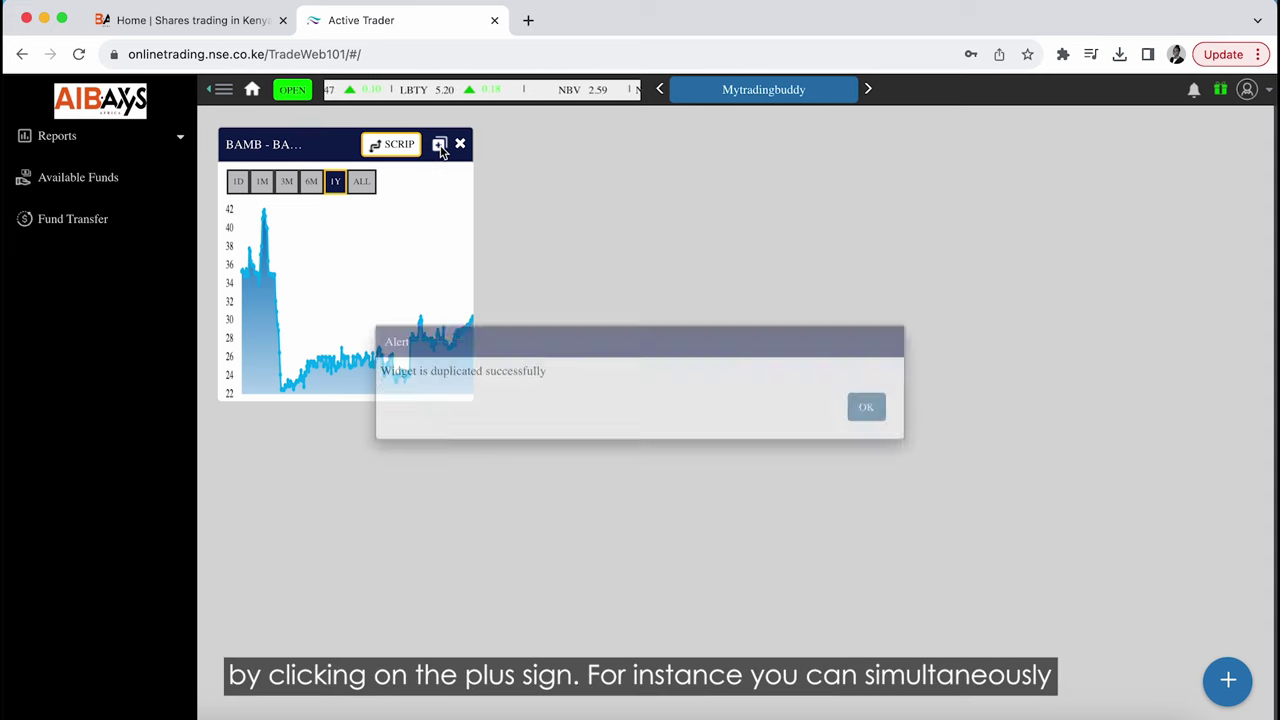
click(865, 427)
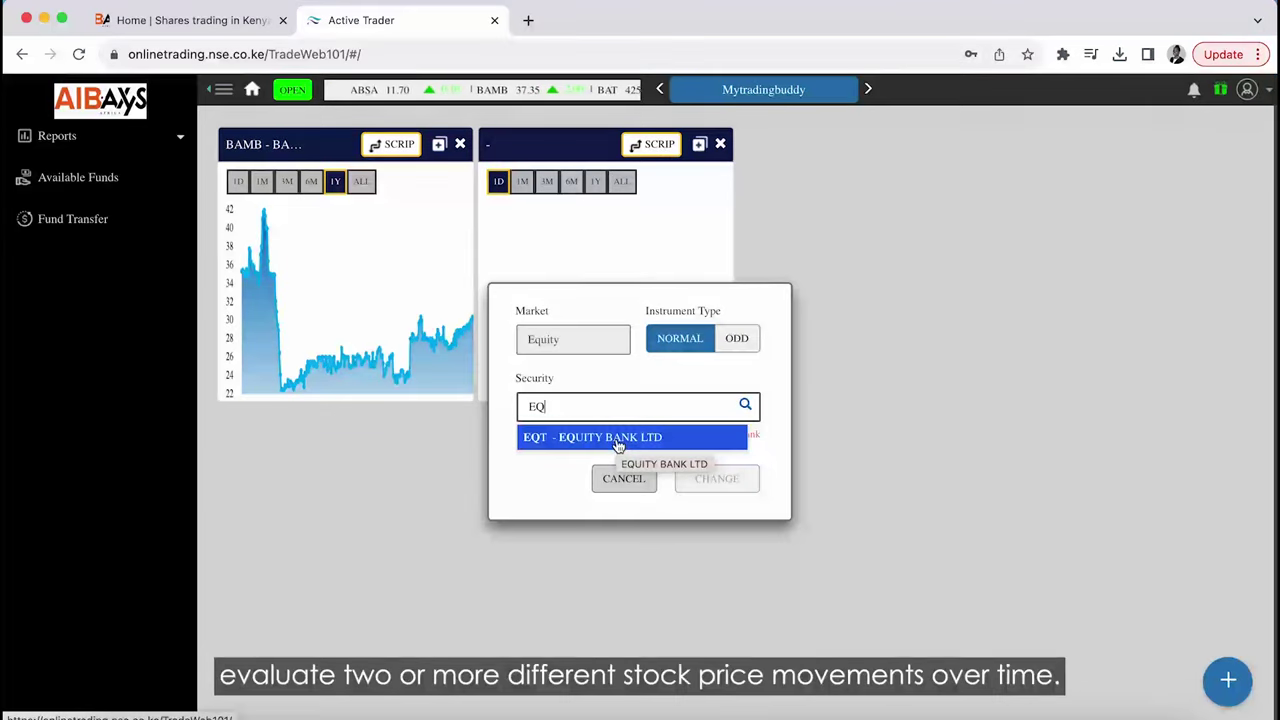
click(617, 441)
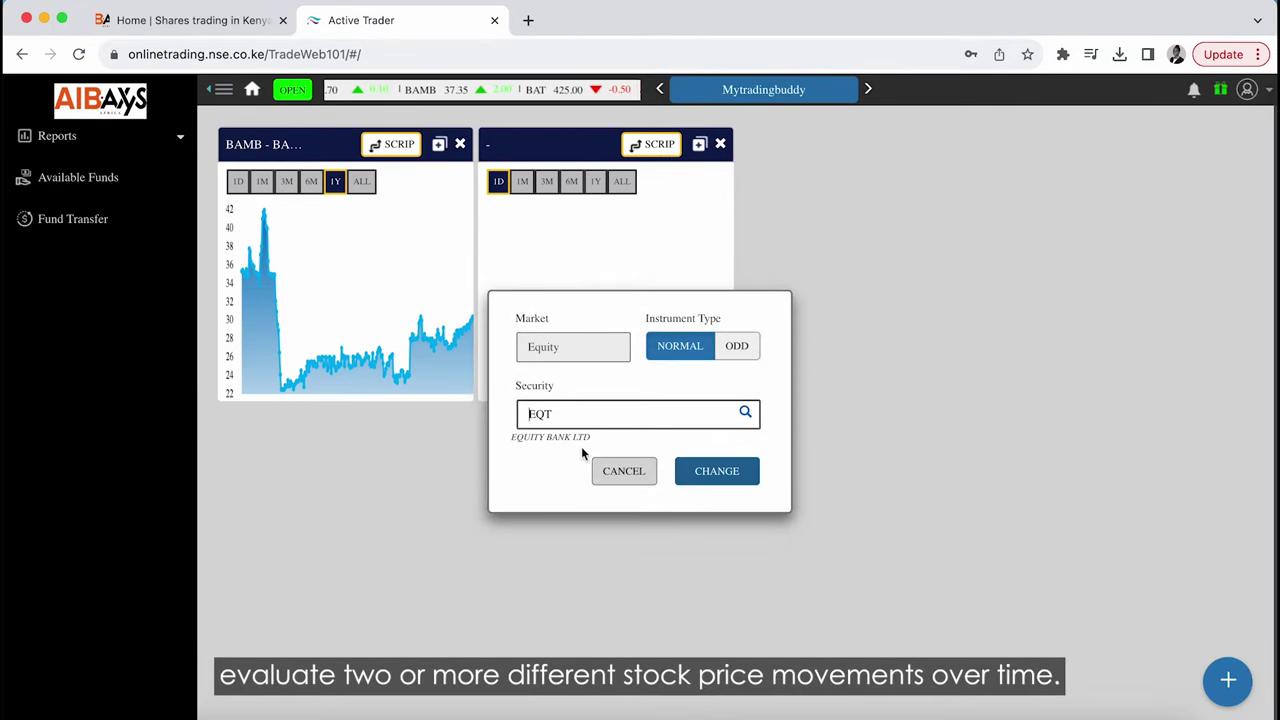
click(697, 472)
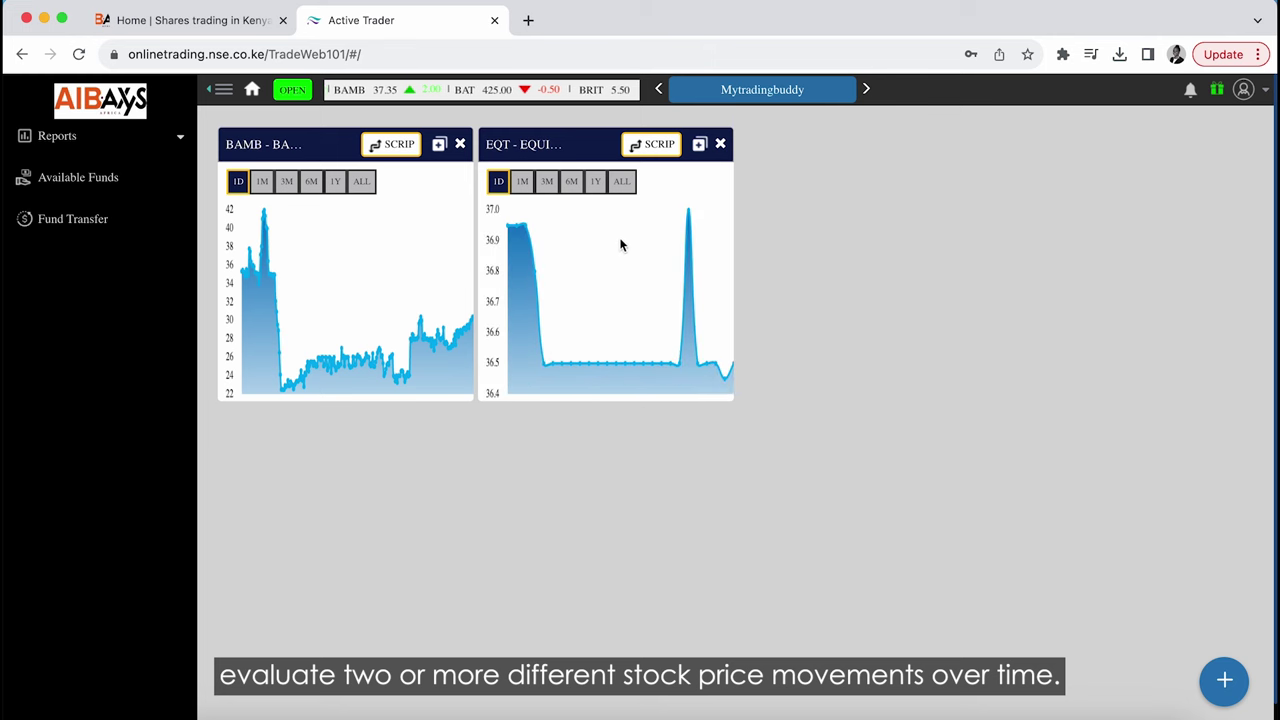
- Compare the BAMB and EQT price charts over the 1M period
click(262, 181)
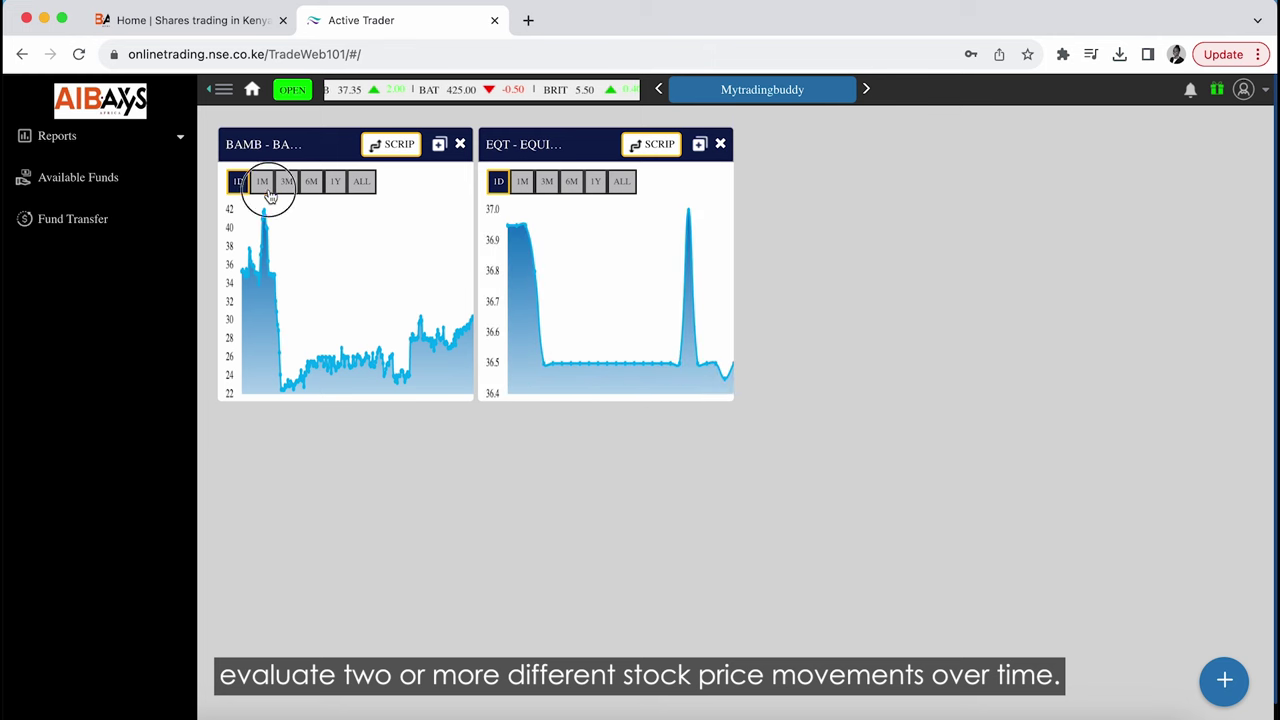
click(522, 188)
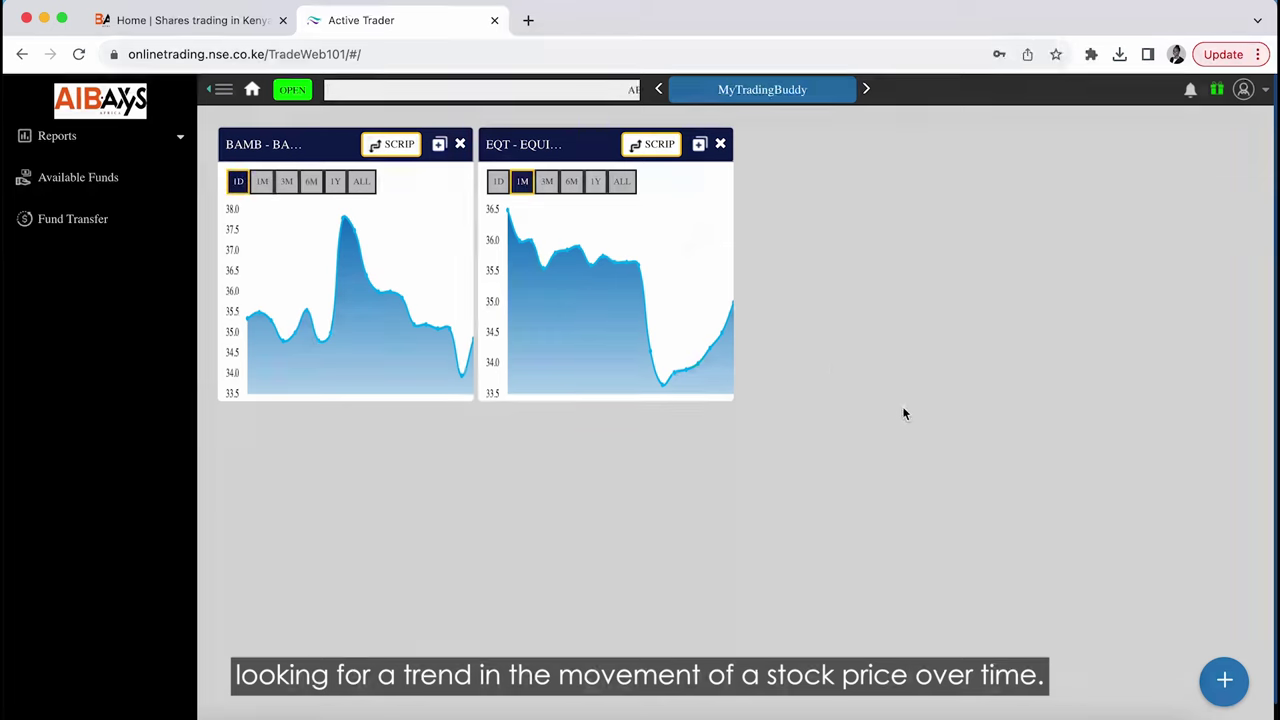
- Add the Gainers Losers Movers widget to the dashboard and view its Losers and Movers lists
click(1214, 688)
click(1212, 335)
click(1226, 687)
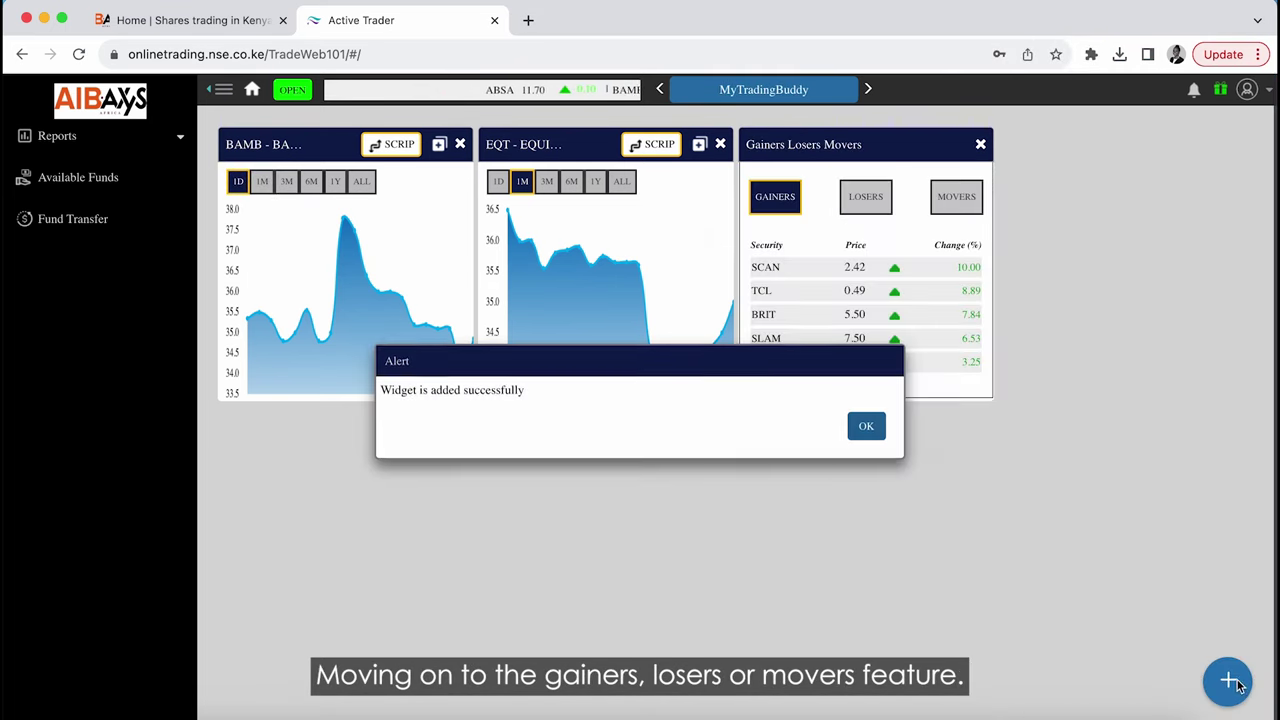
click(872, 428)
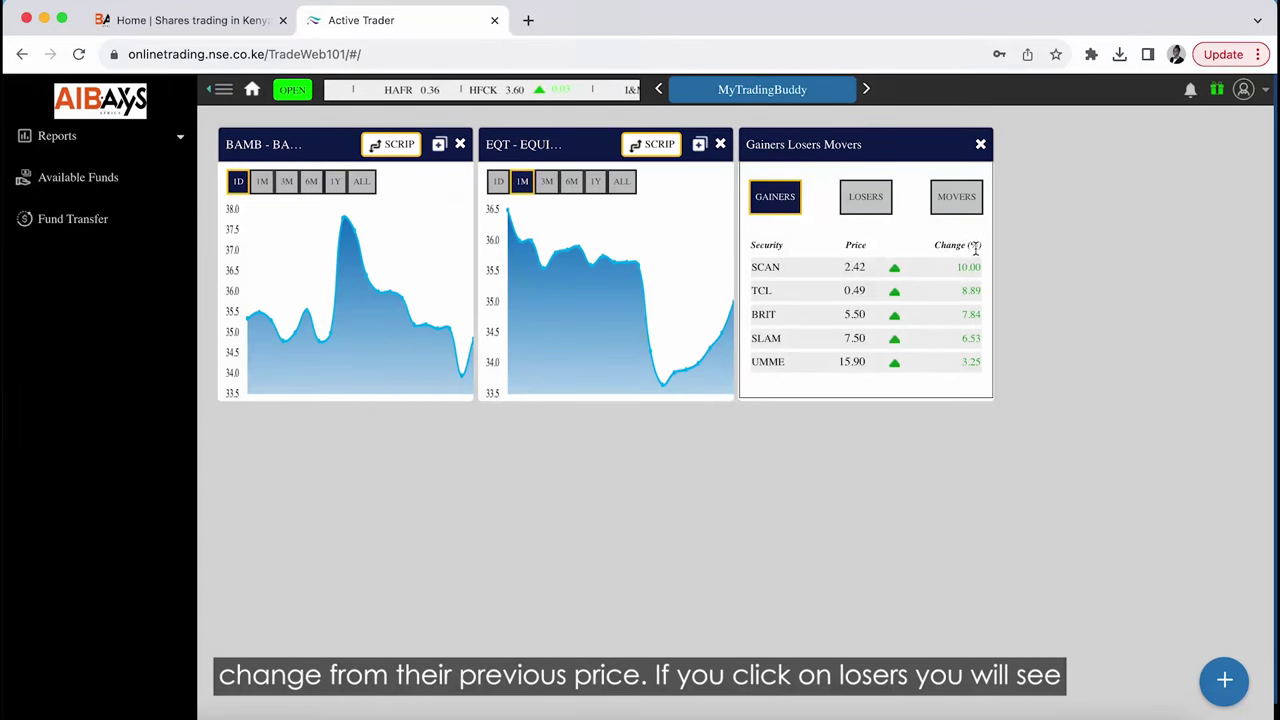
click(872, 197)
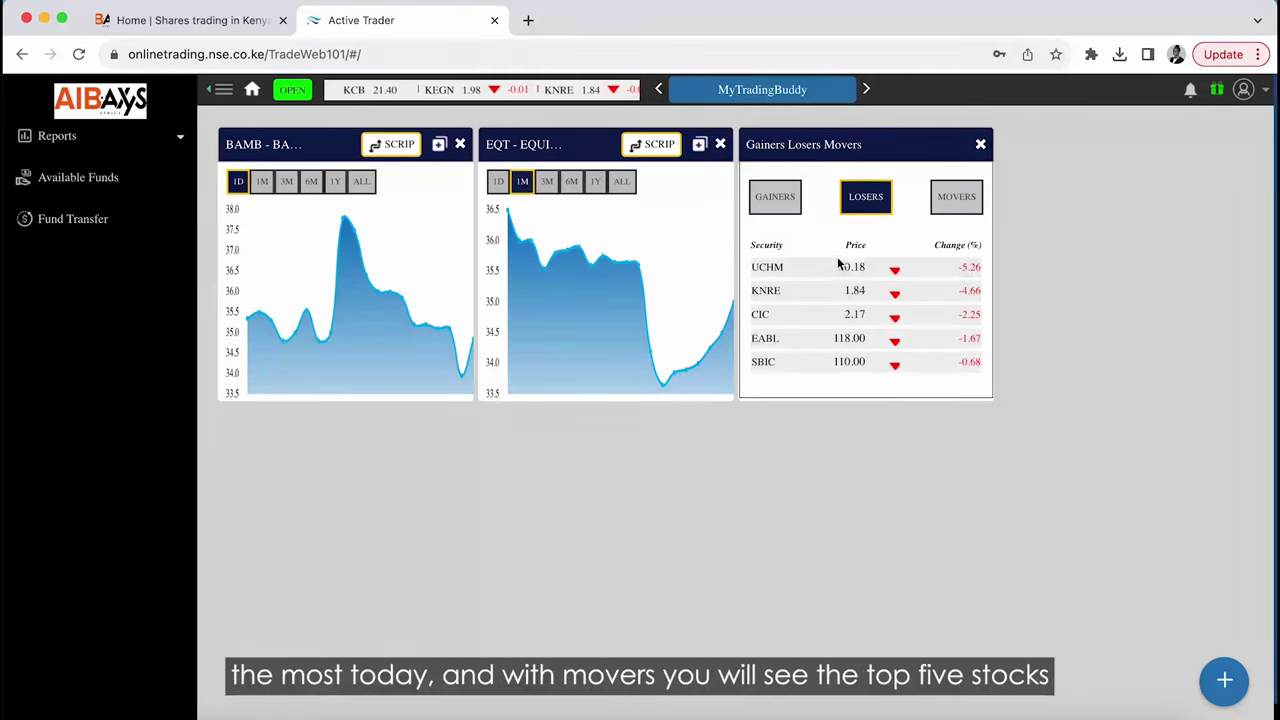
click(955, 204)
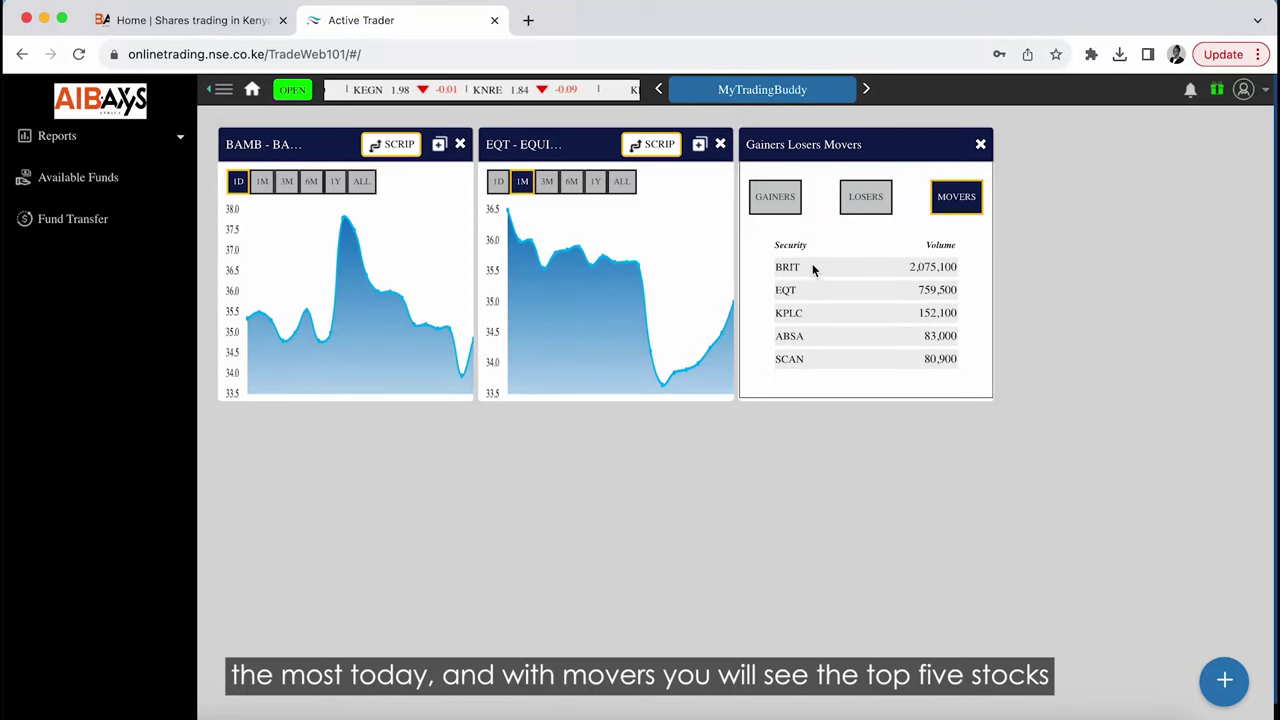
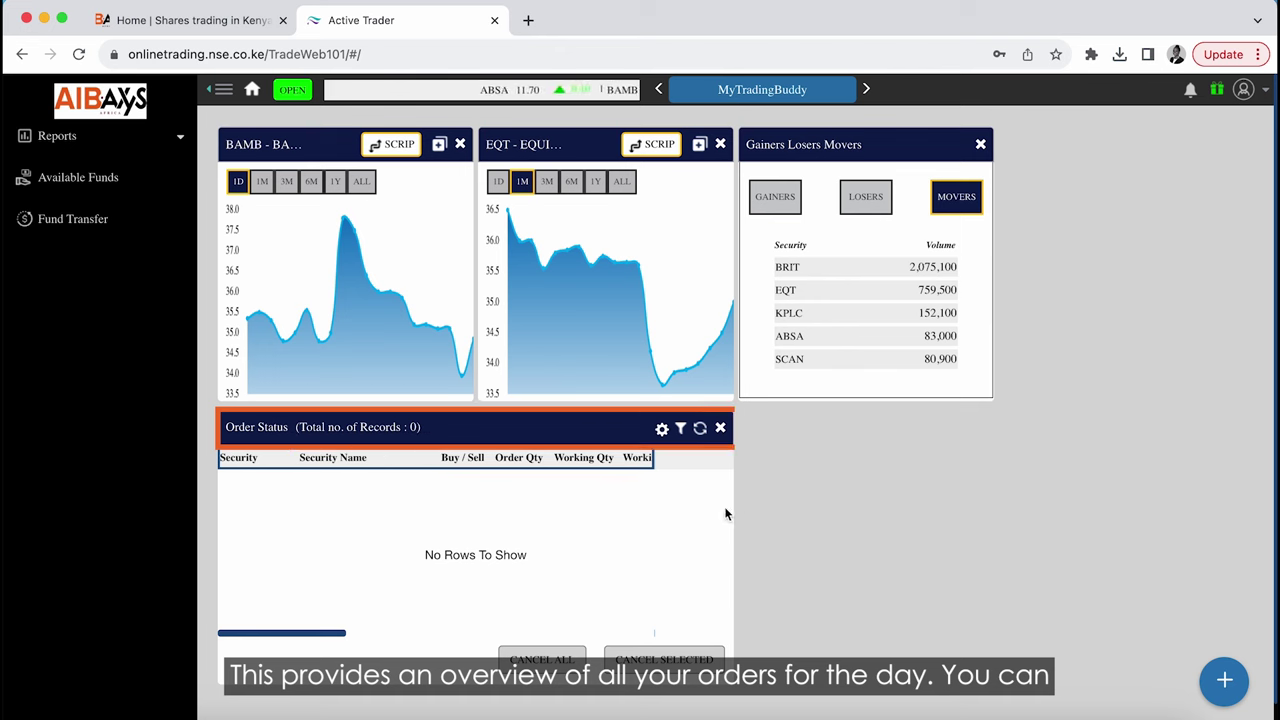
- Widen the Order Status widget to span the dashboard's full width
drag(737, 515, 1276, 537)
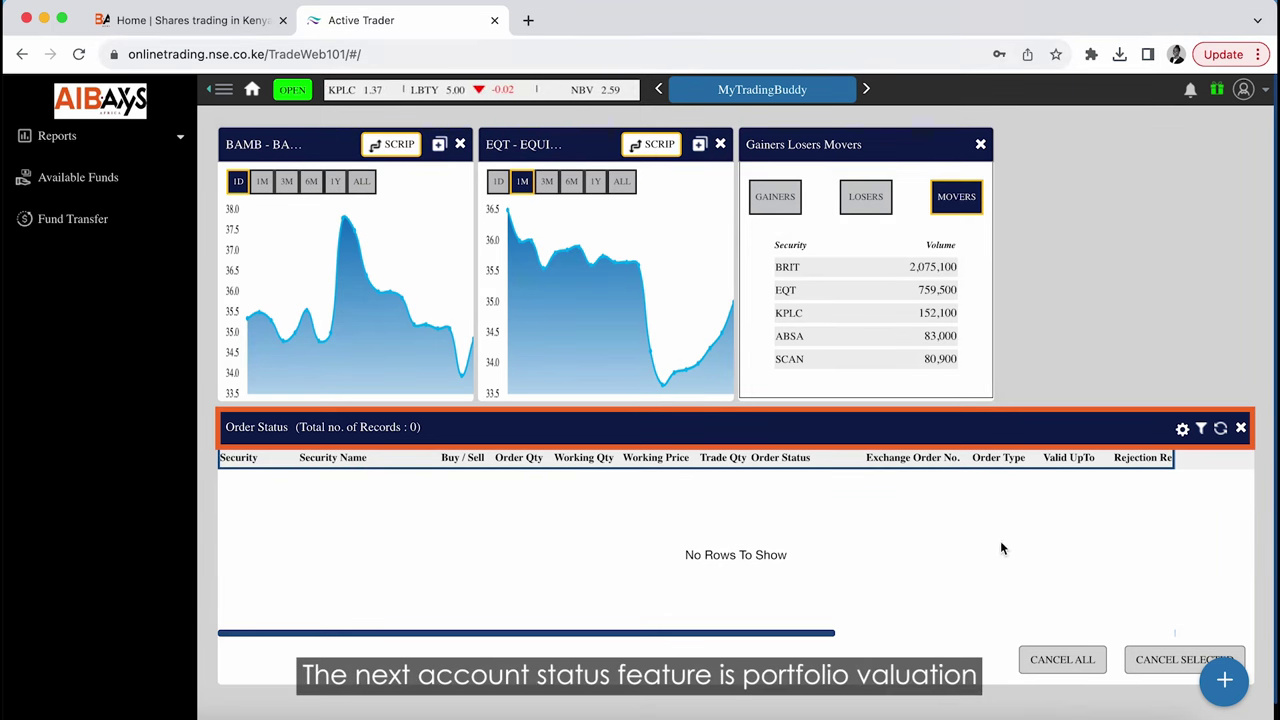
- Add the Portfolio Valuation widget to the dashboard and open its detailed view
click(1224, 680)
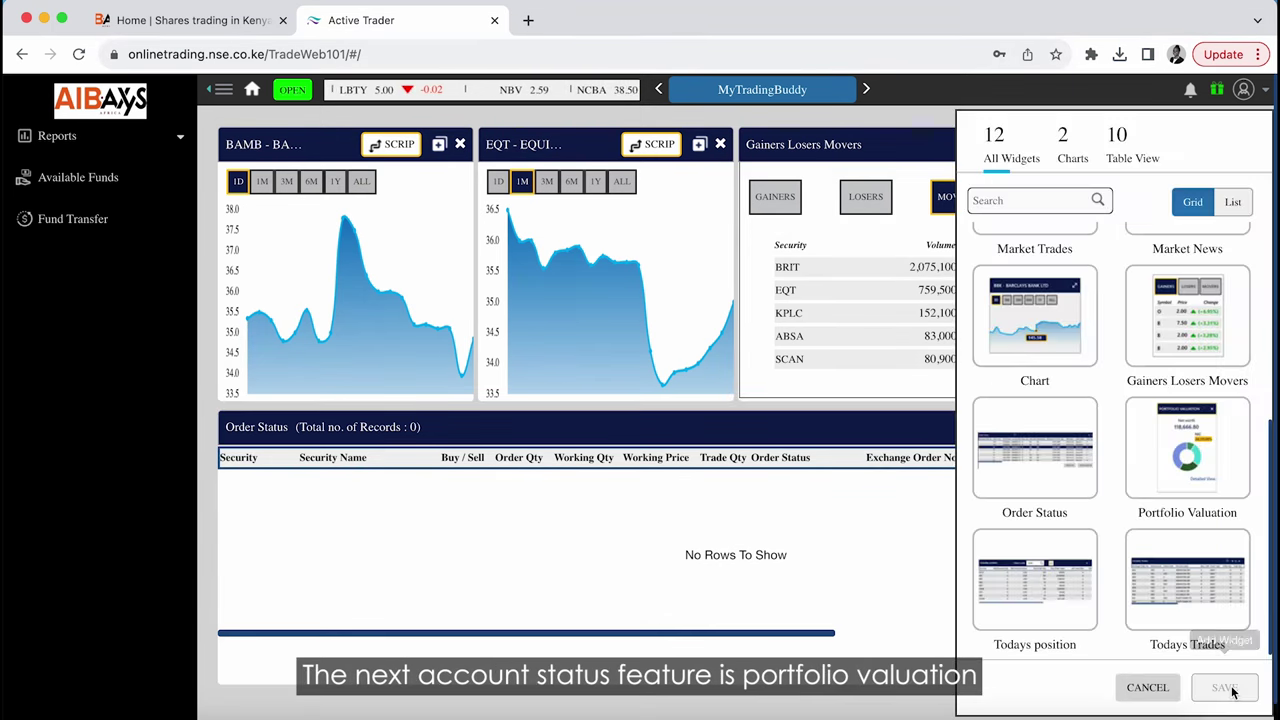
click(1196, 470)
click(1224, 687)
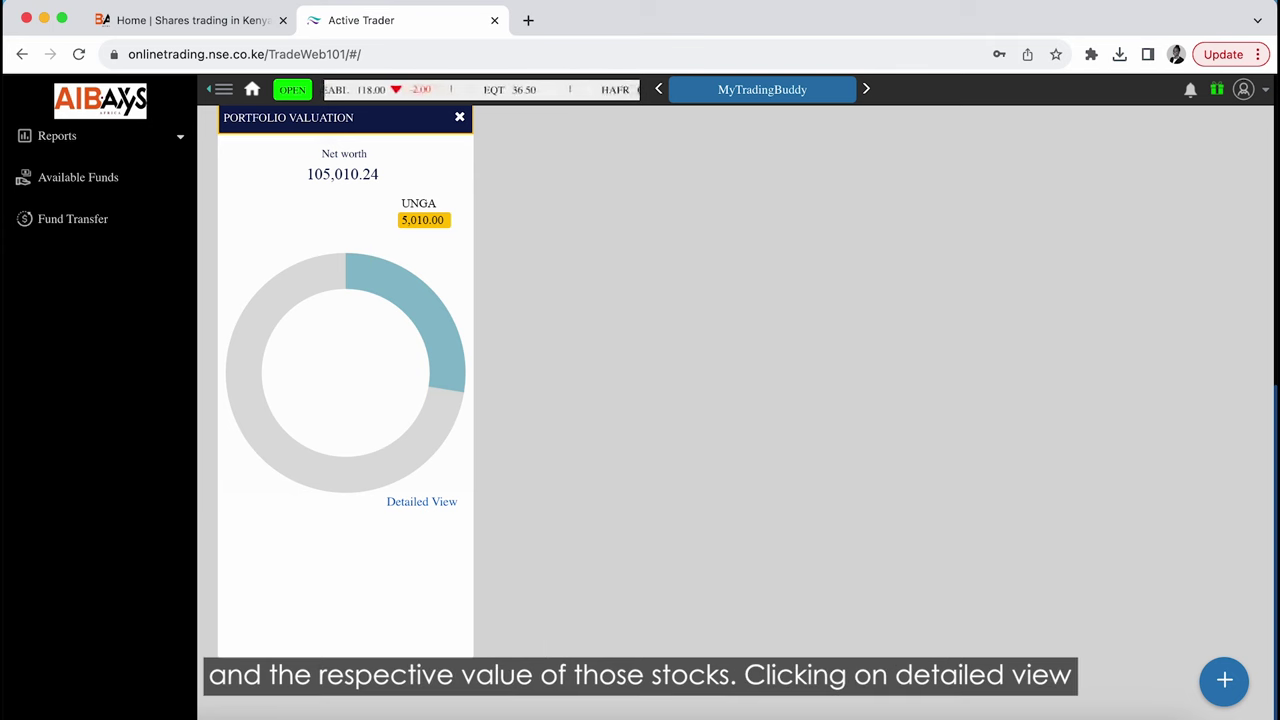
click(421, 502)
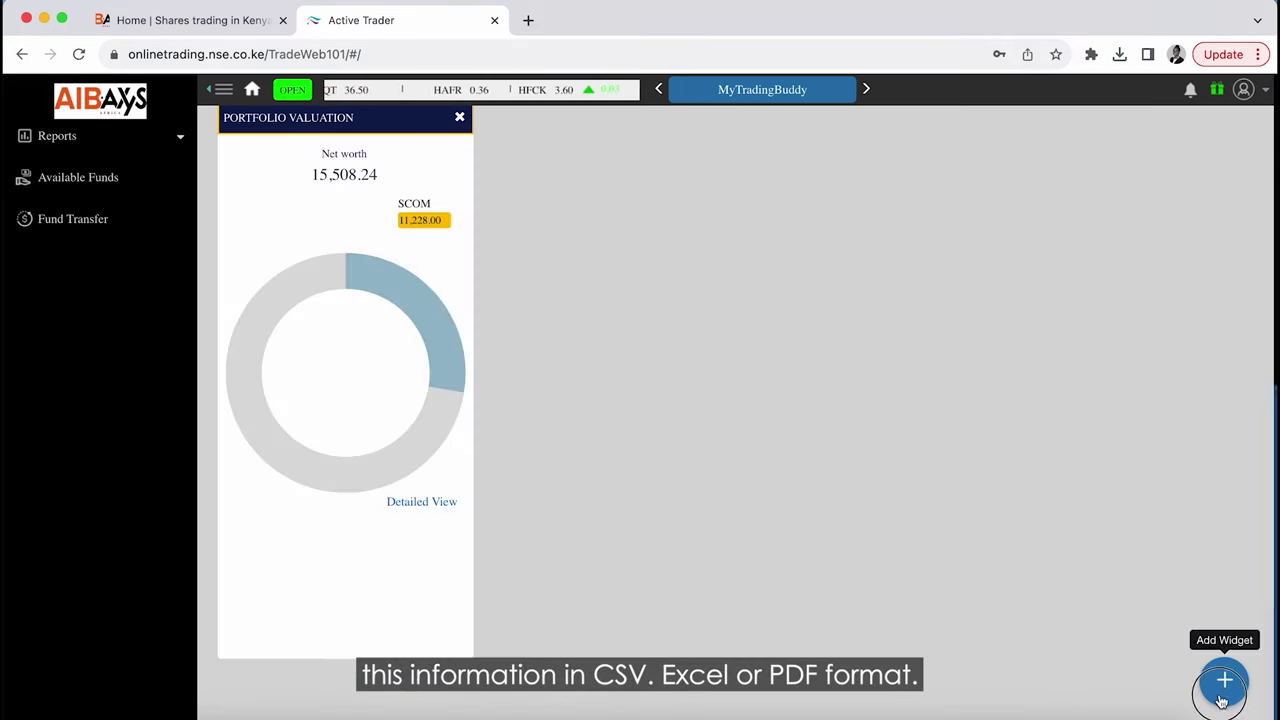
- Add the Todays position widget to the MyTradingBuddy dashboard
click(1225, 679)
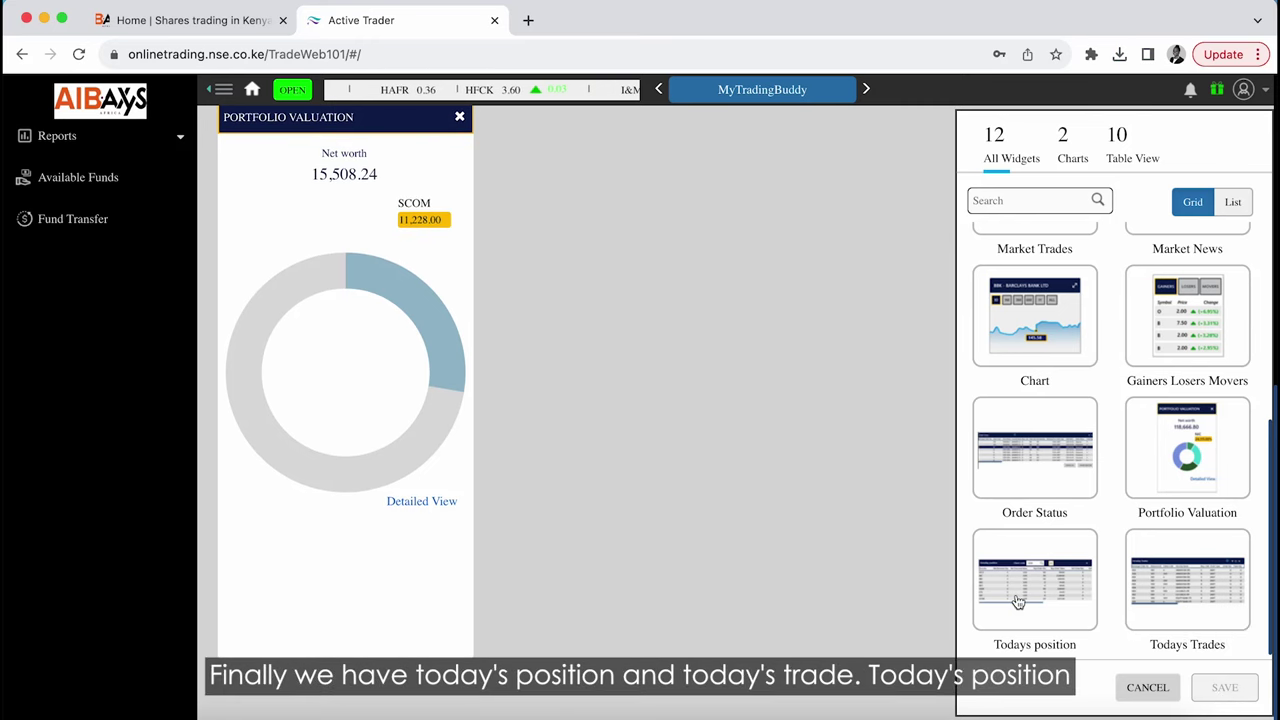
click(1040, 607)
click(1224, 687)
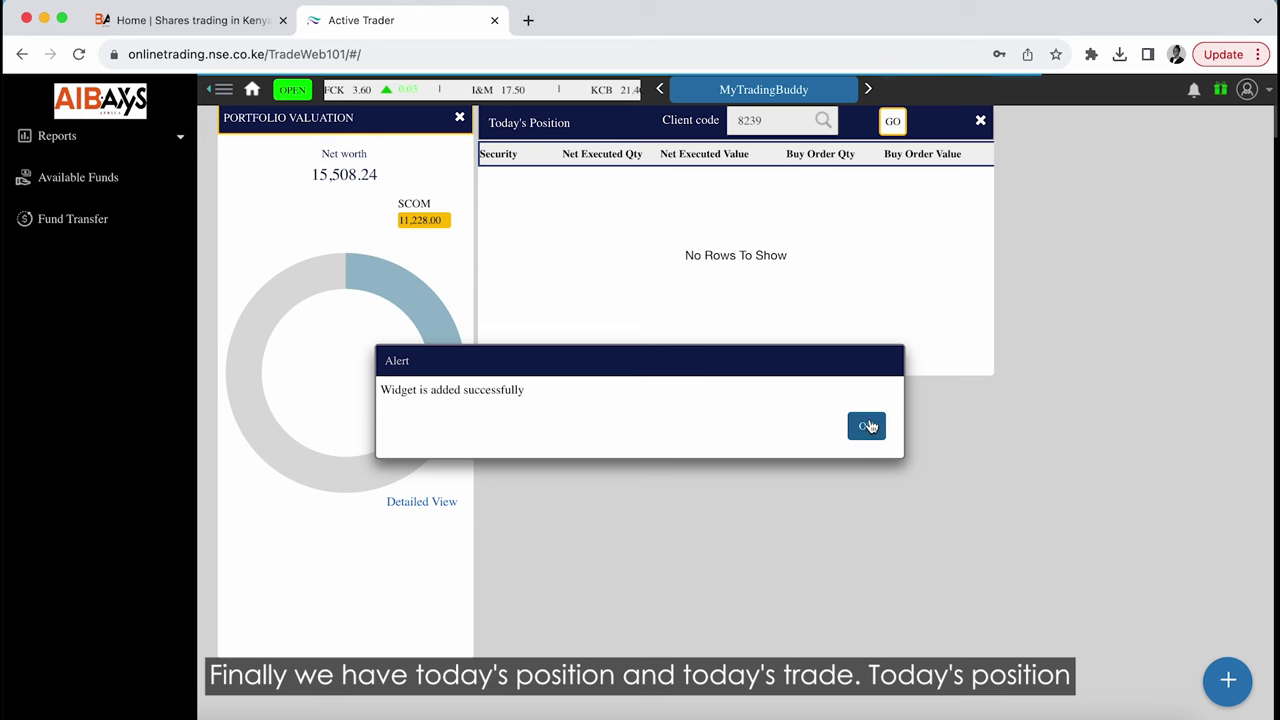
click(866, 426)
- Remove the Portfolio Valuation widget and stretch the Today's Position widget across the dashboard's full width directly below Order Status
drag(883, 283, 1255, 660)
click(460, 177)
scroll(390, 418, up, 2)
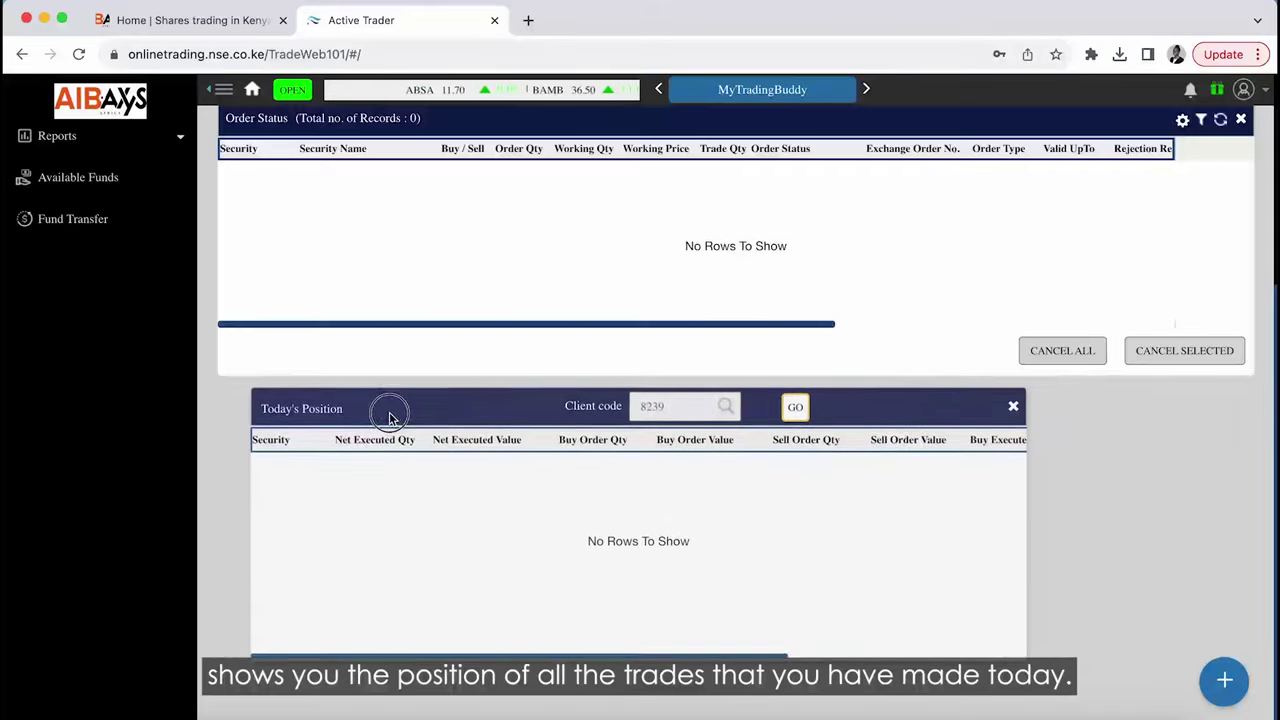
drag(993, 514, 1250, 514)
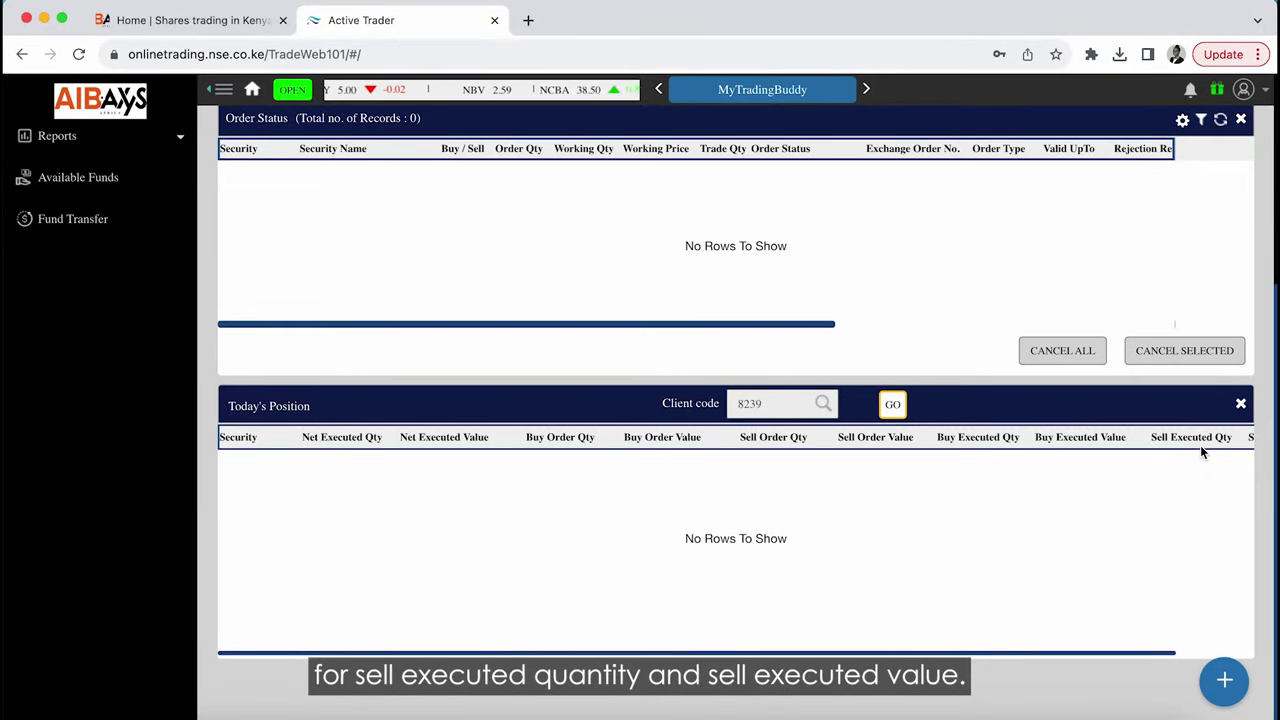
- Add the Todays Trades widget to the MyTradingBuddy dashboard
click(1224, 680)
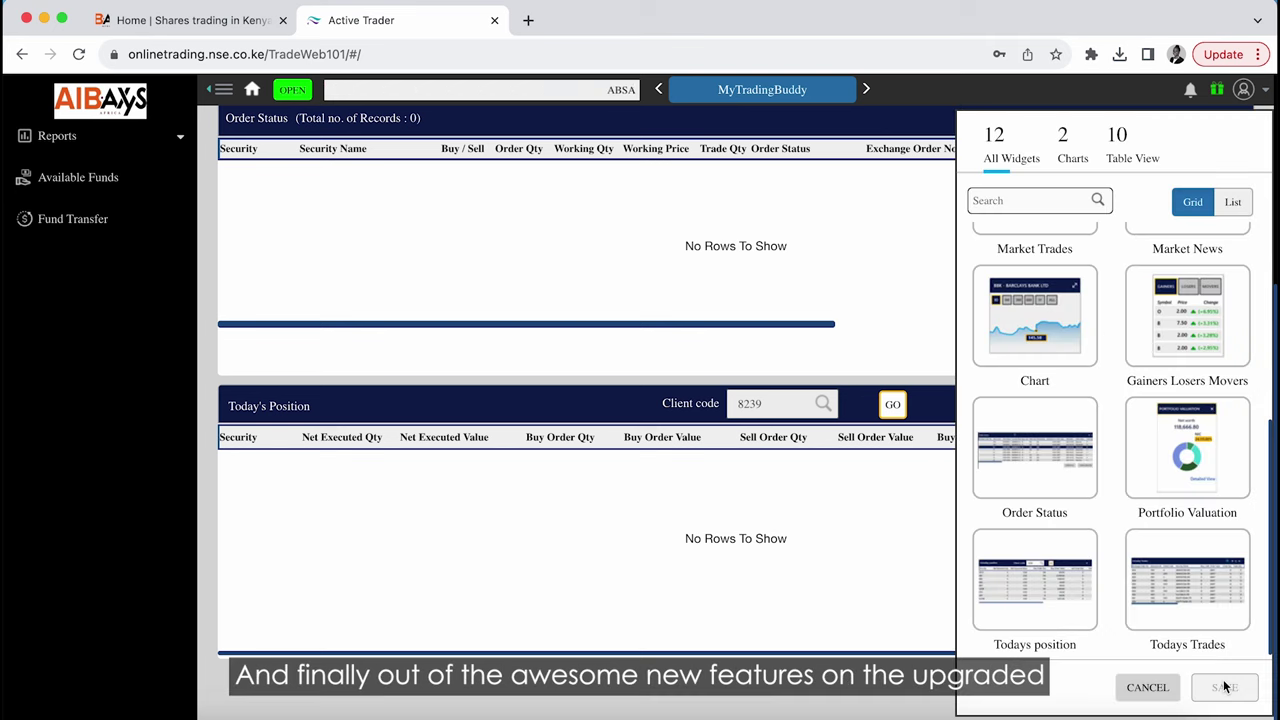
click(1208, 607)
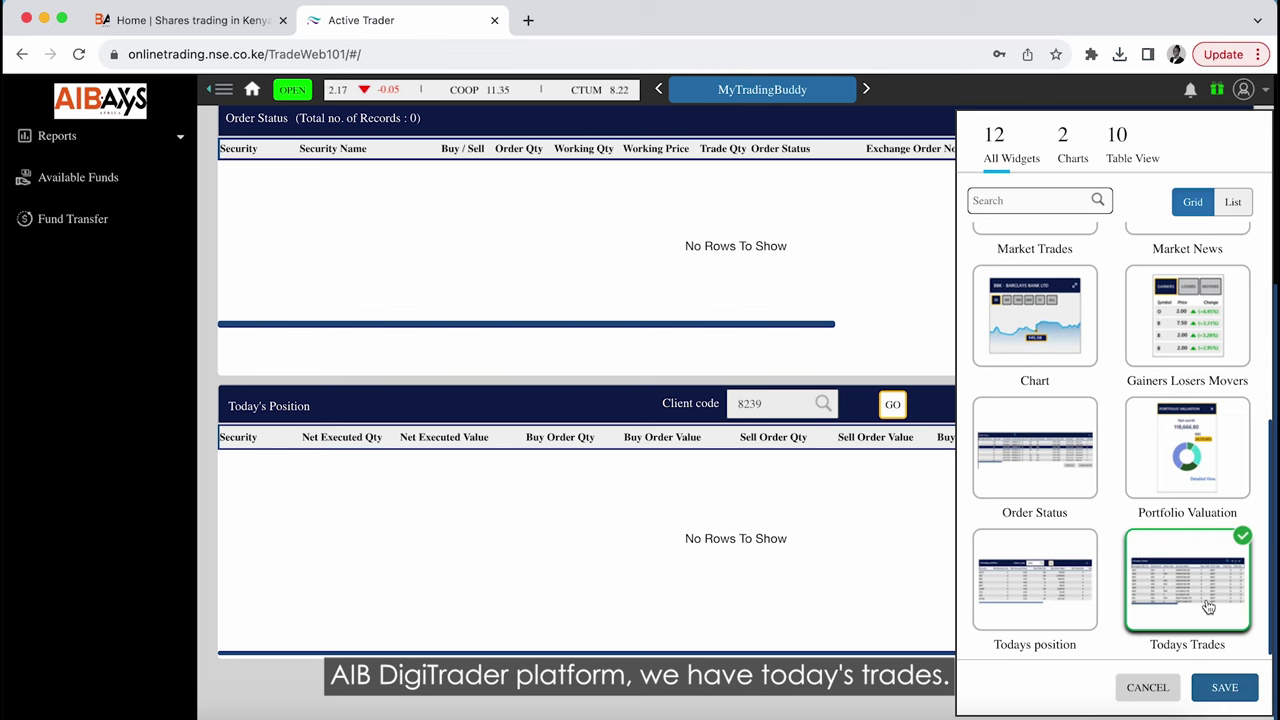
click(1220, 688)
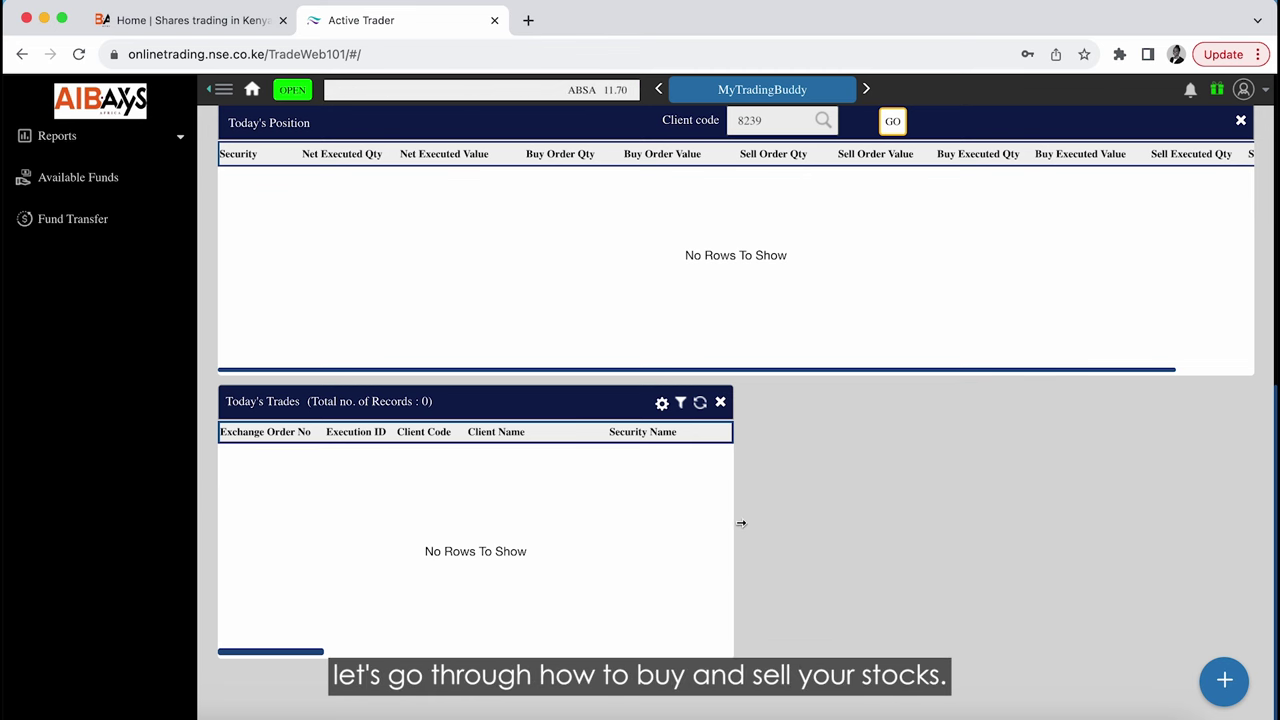
scroll(786, 532, up, 1)
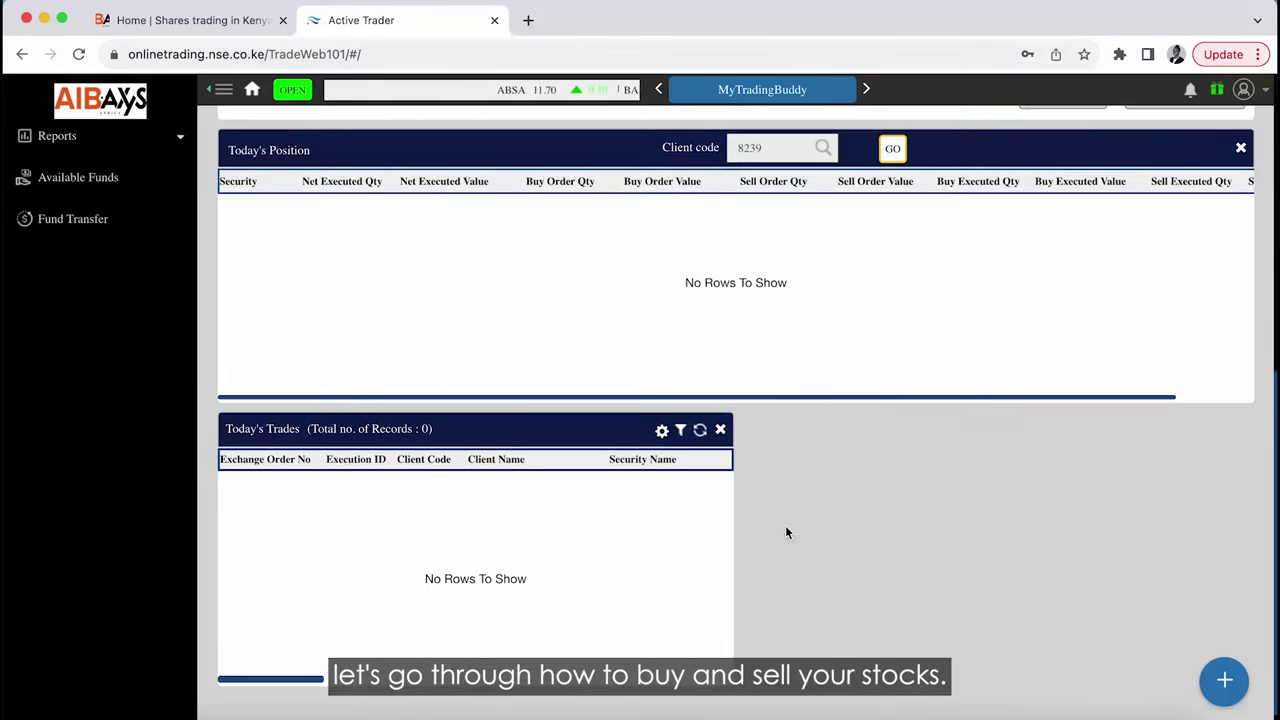
scroll(785, 532, up, 10)
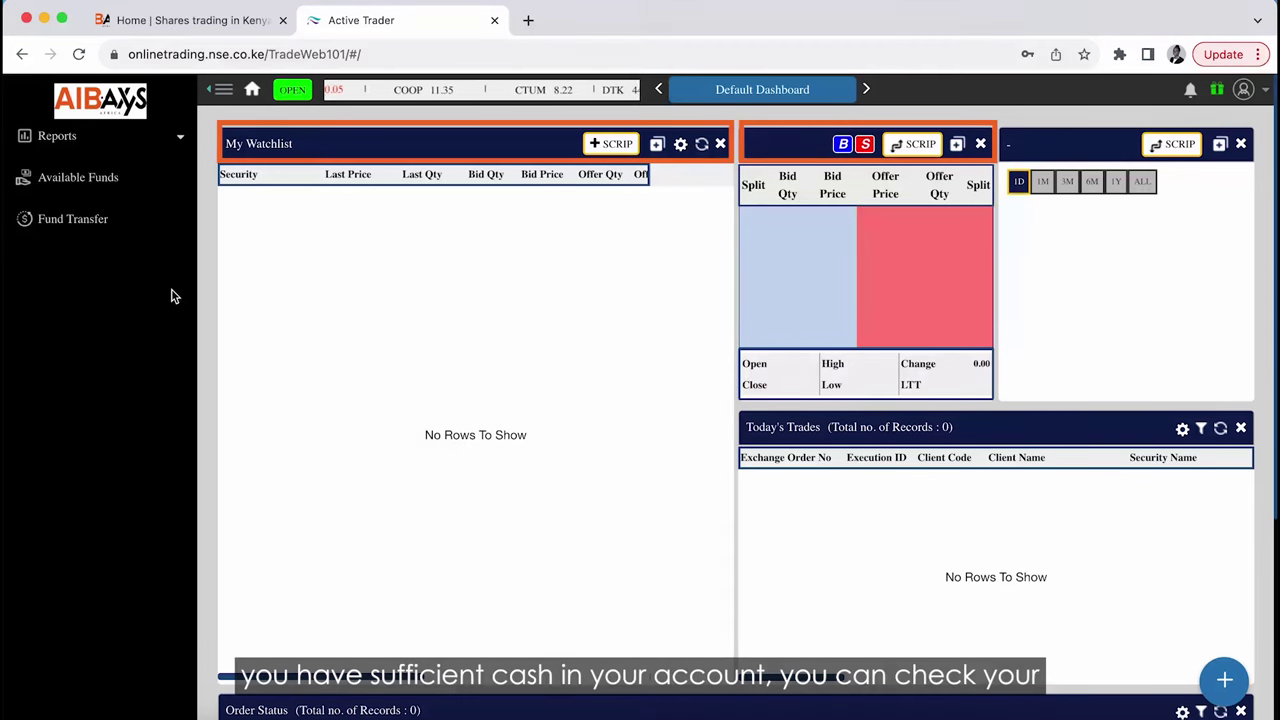
- Check the available funds and review the LIPA NA MPESA and Bank Transfer deposit options for fund transfers
click(110, 180)
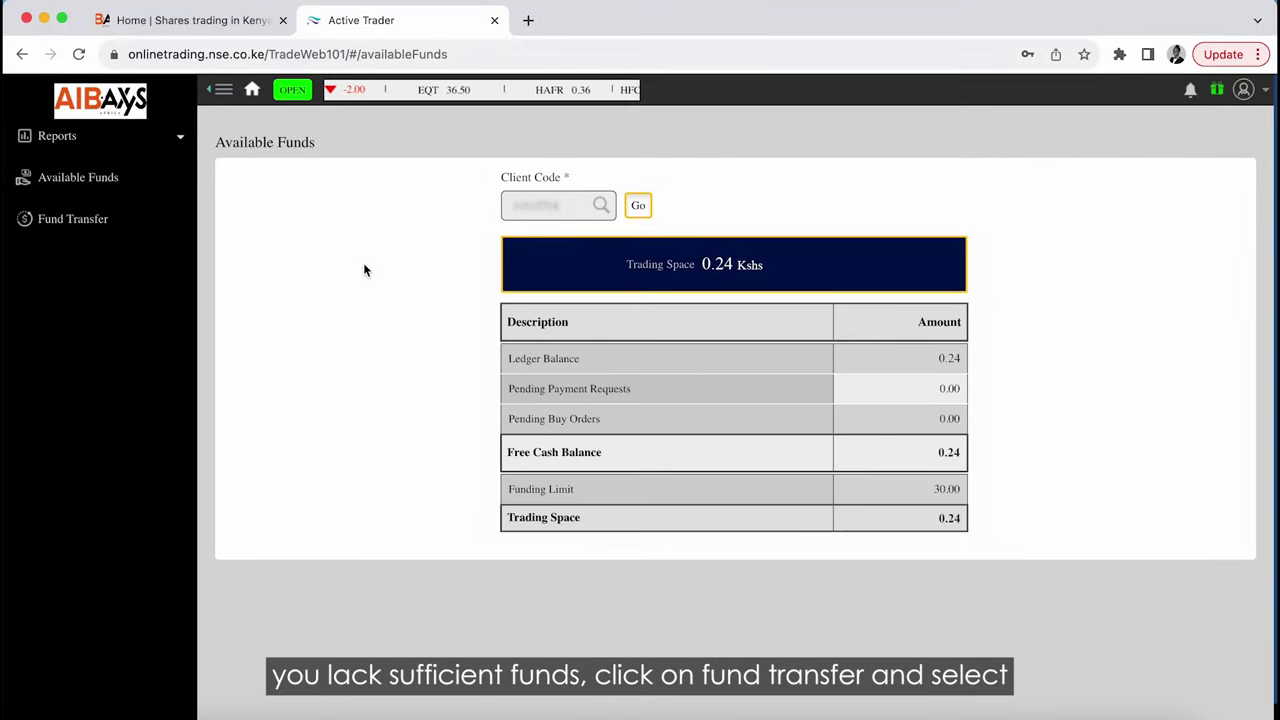
click(80, 222)
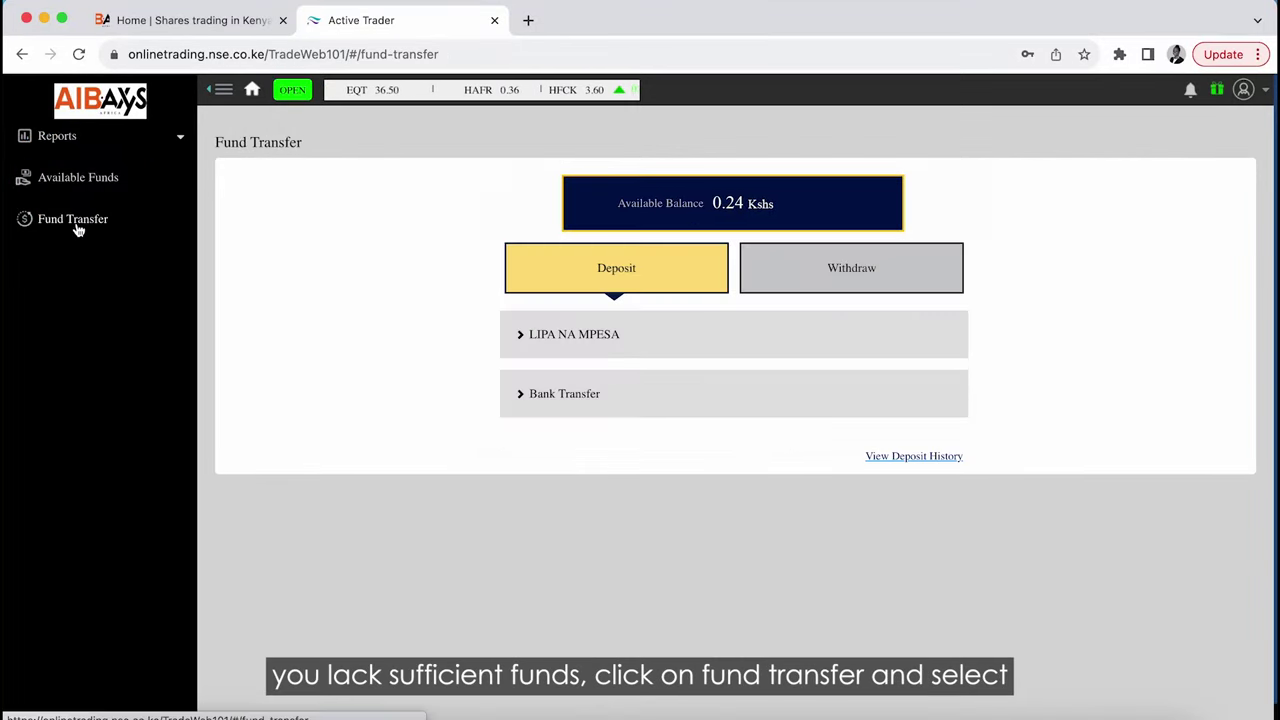
click(620, 276)
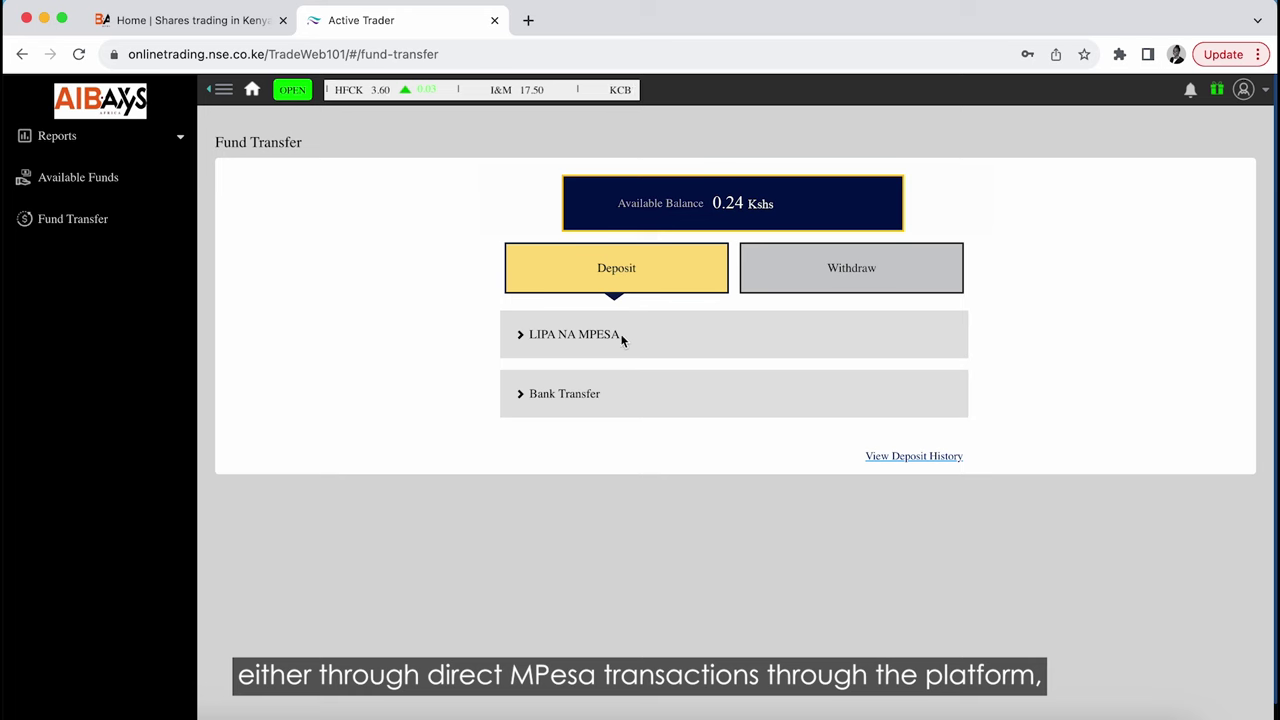
click(521, 338)
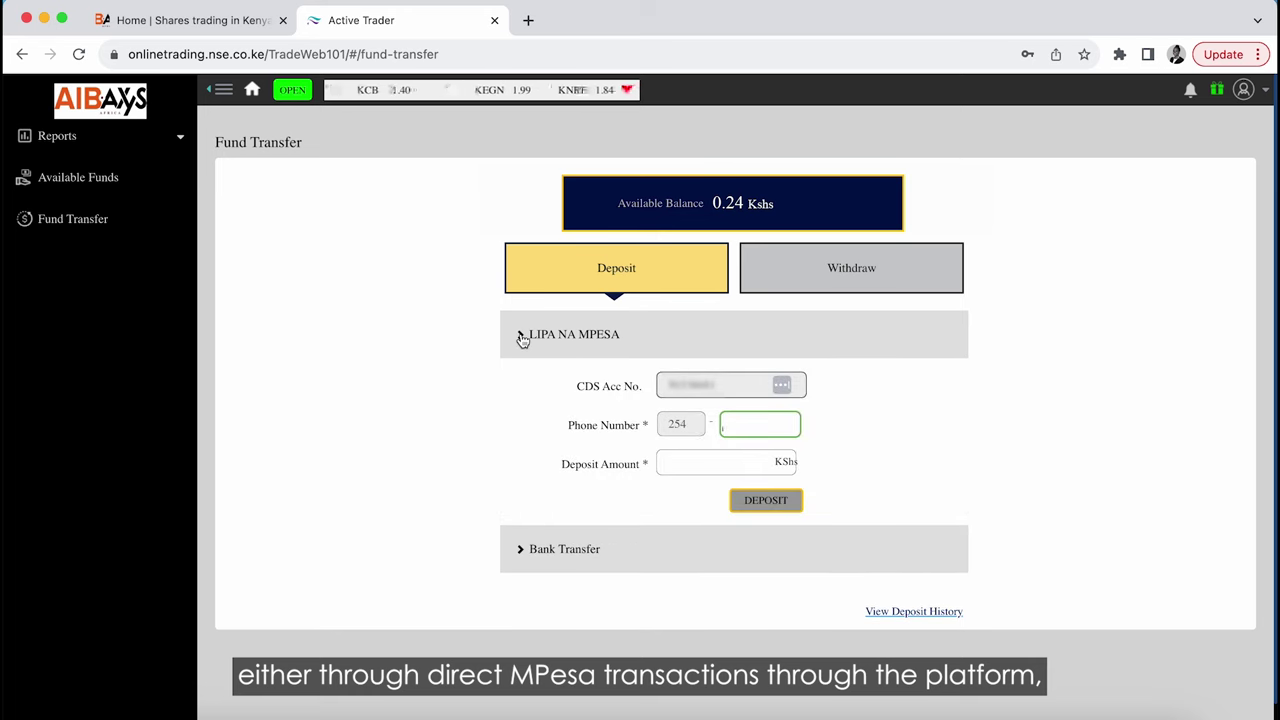
click(522, 549)
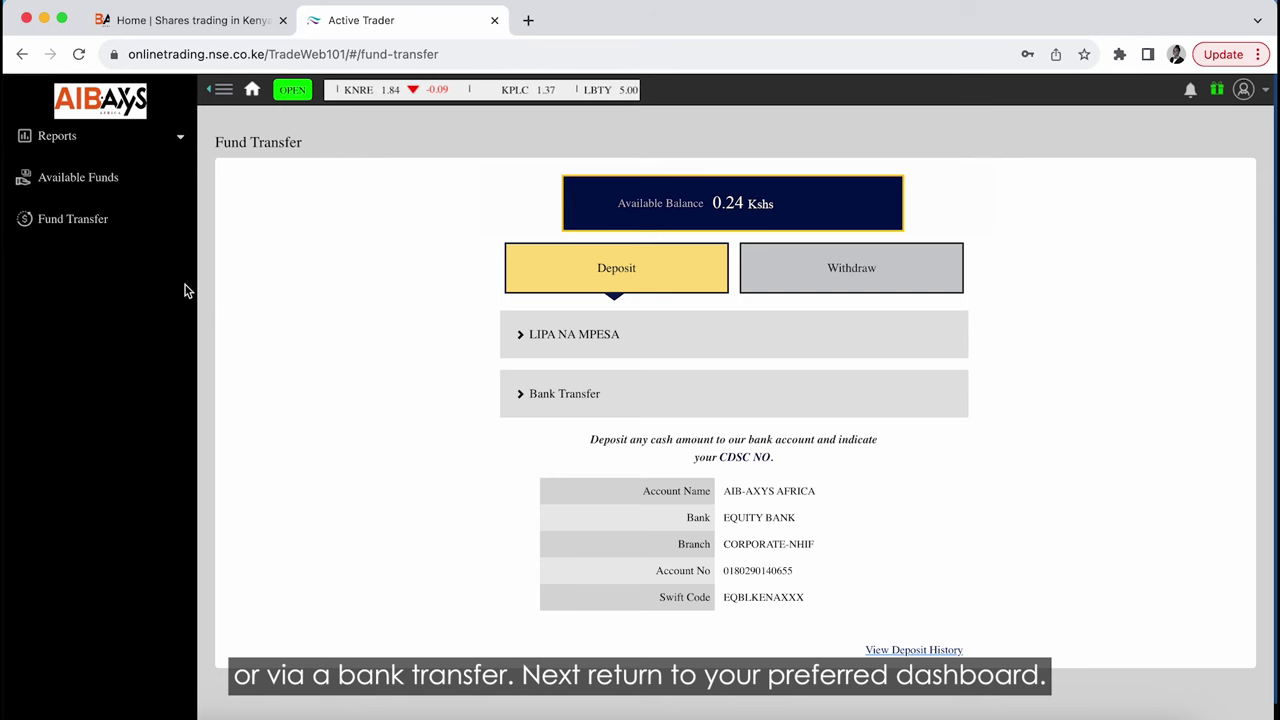
- Return to the Default Dashboard and add the BAMB scrip to My Watchlist
click(252, 90)
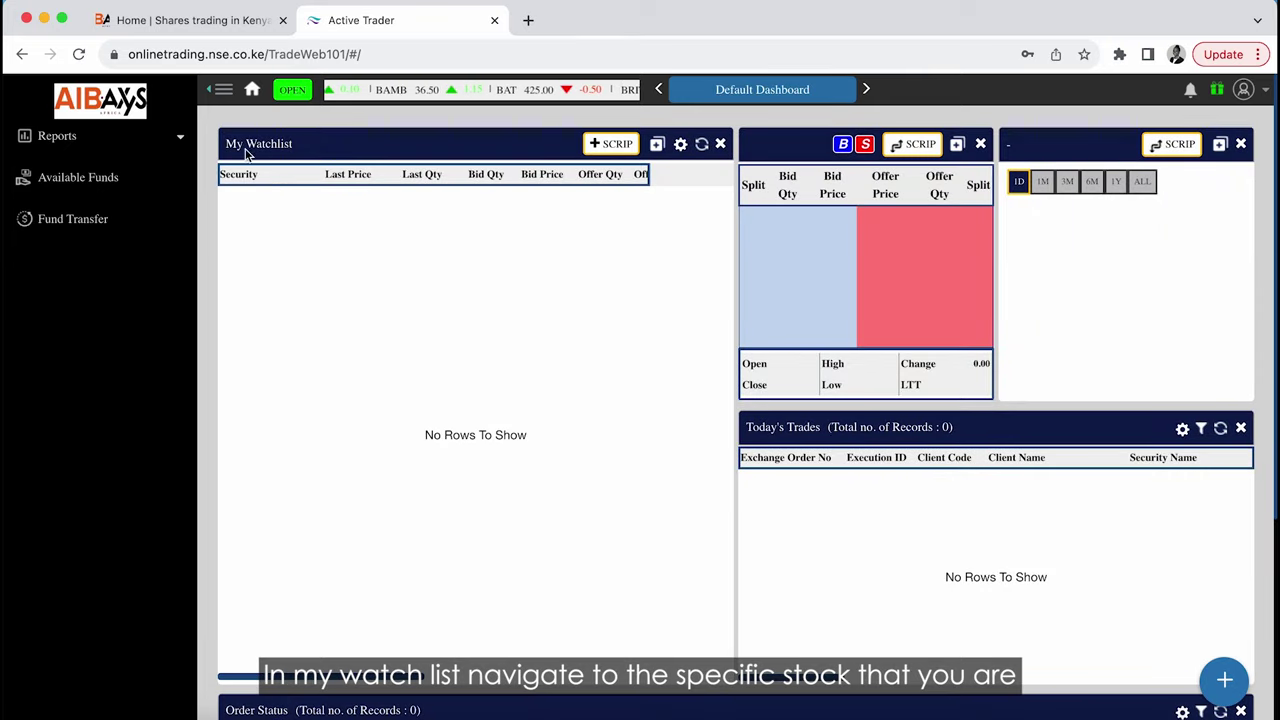
click(610, 144)
click(563, 423)
scroll(560, 540, down, 1)
click(560, 569)
click(668, 414)
click(725, 480)
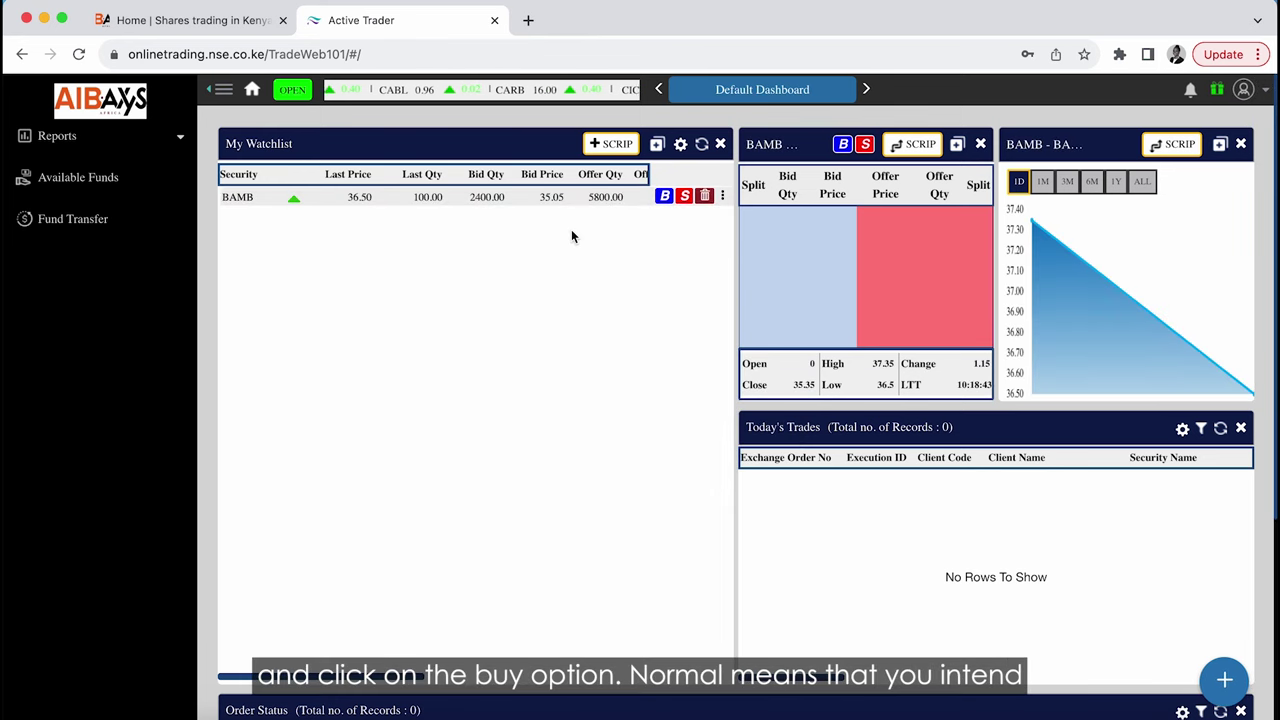
- Start a buy order for BAMB from the watchlist with instrument type Normal and quantity 100
click(664, 197)
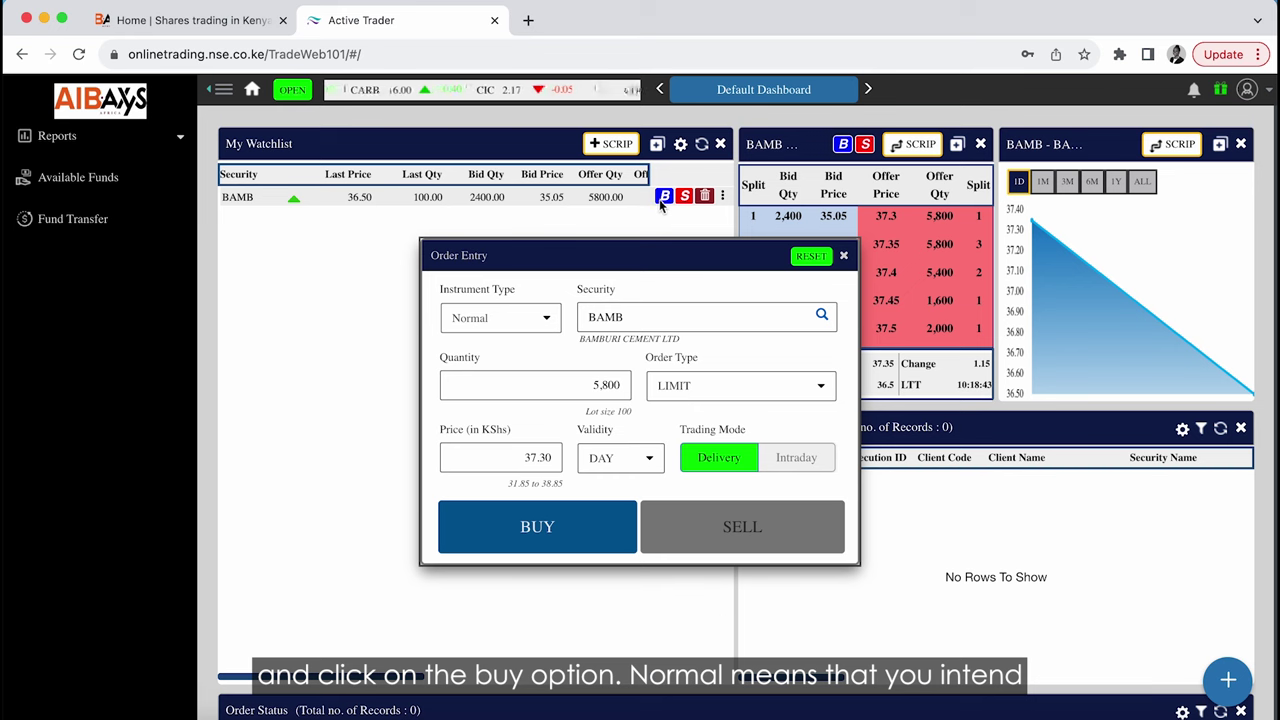
click(523, 319)
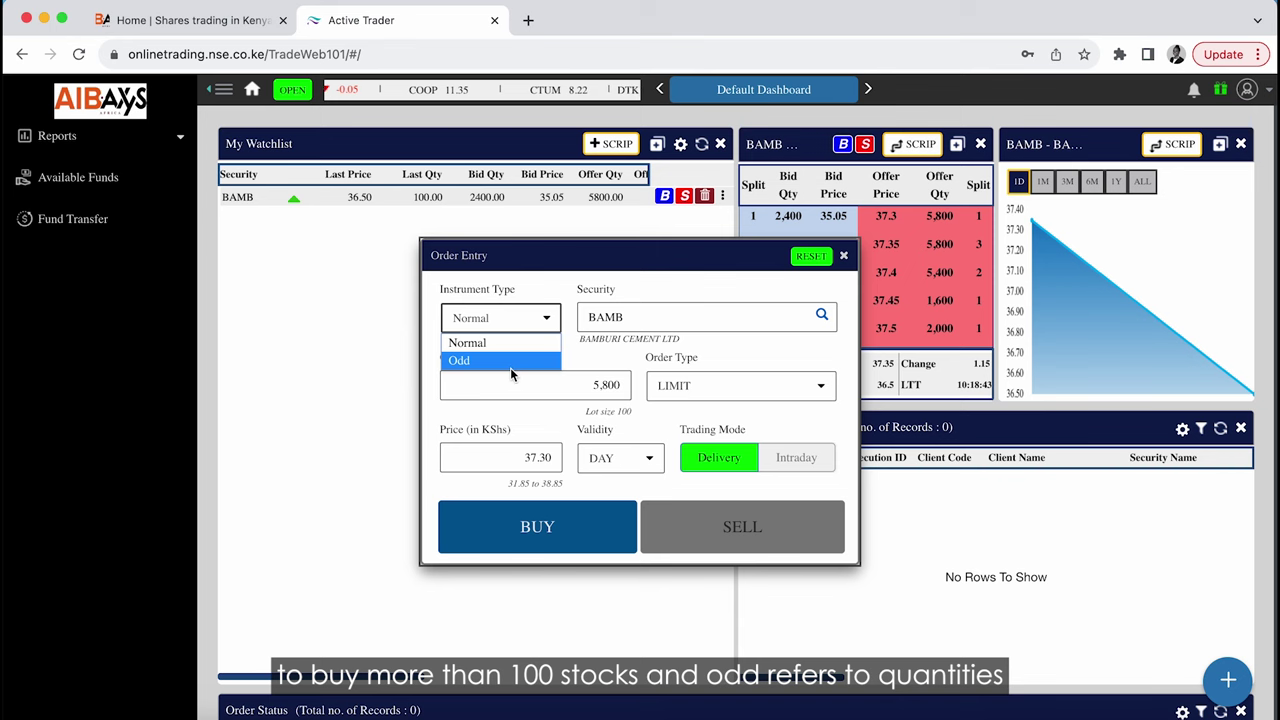
click(548, 345)
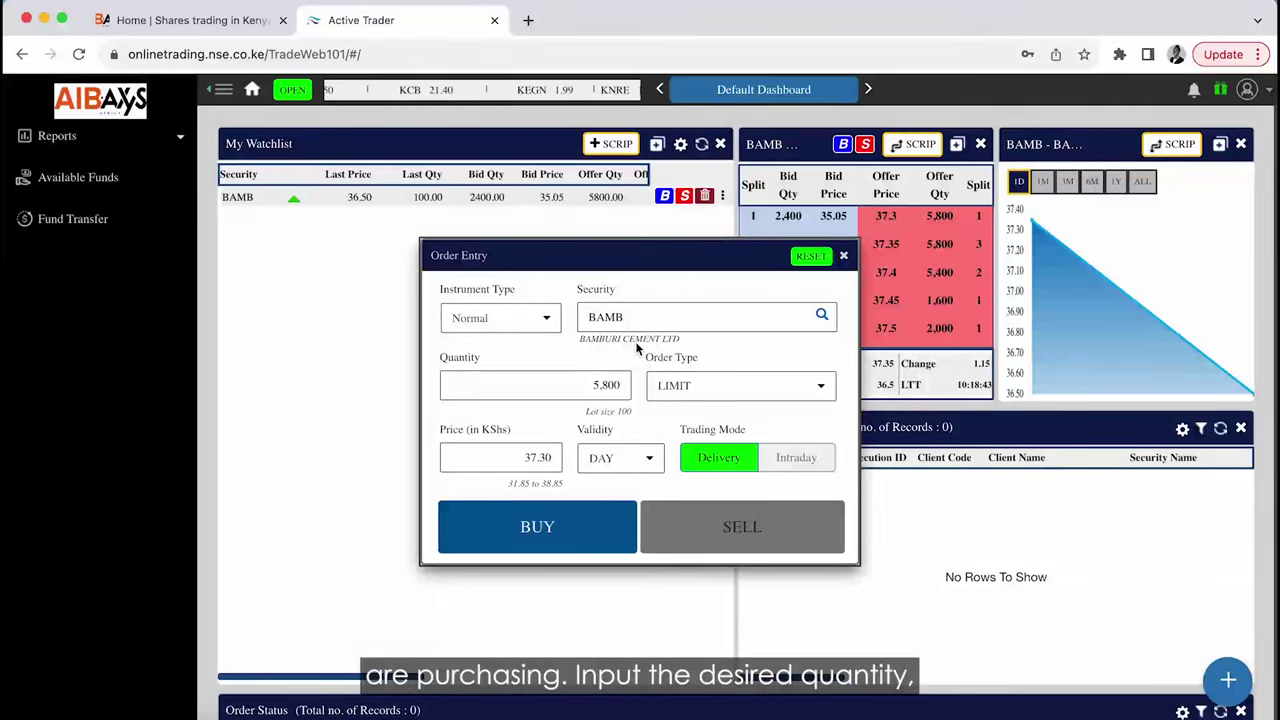
double_click(582, 384)
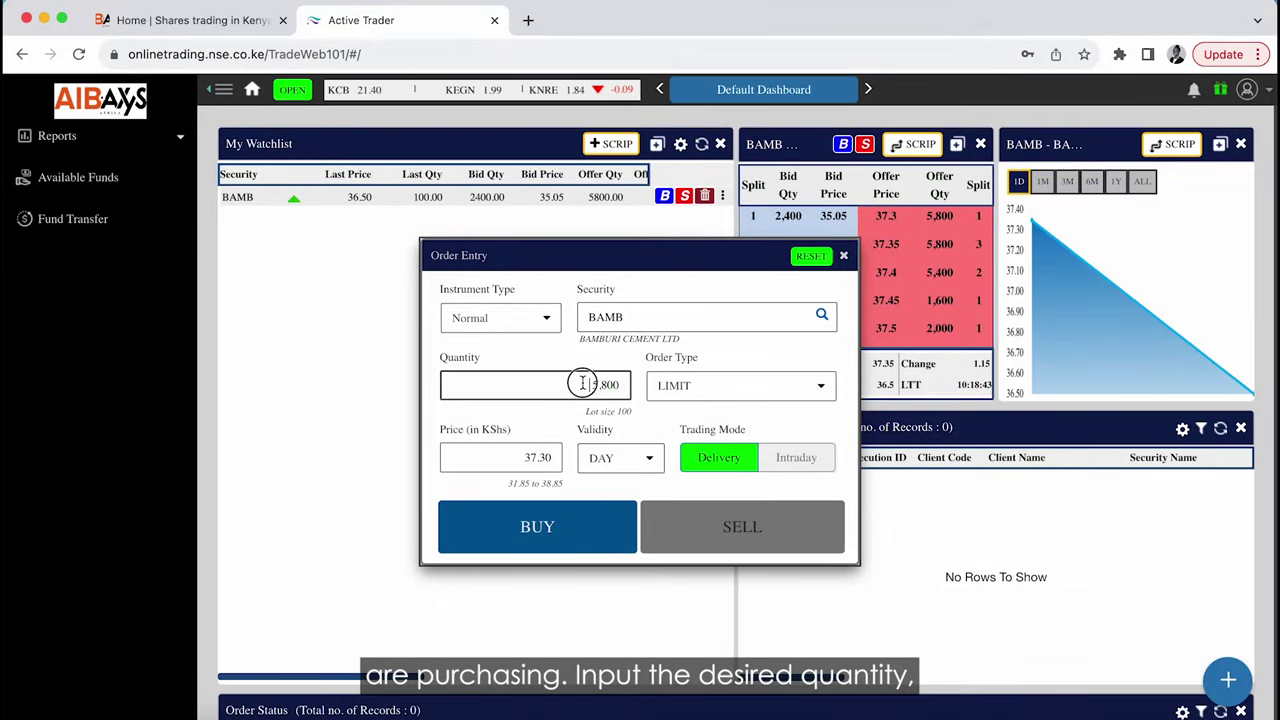
key(BackSpace)
text(100)
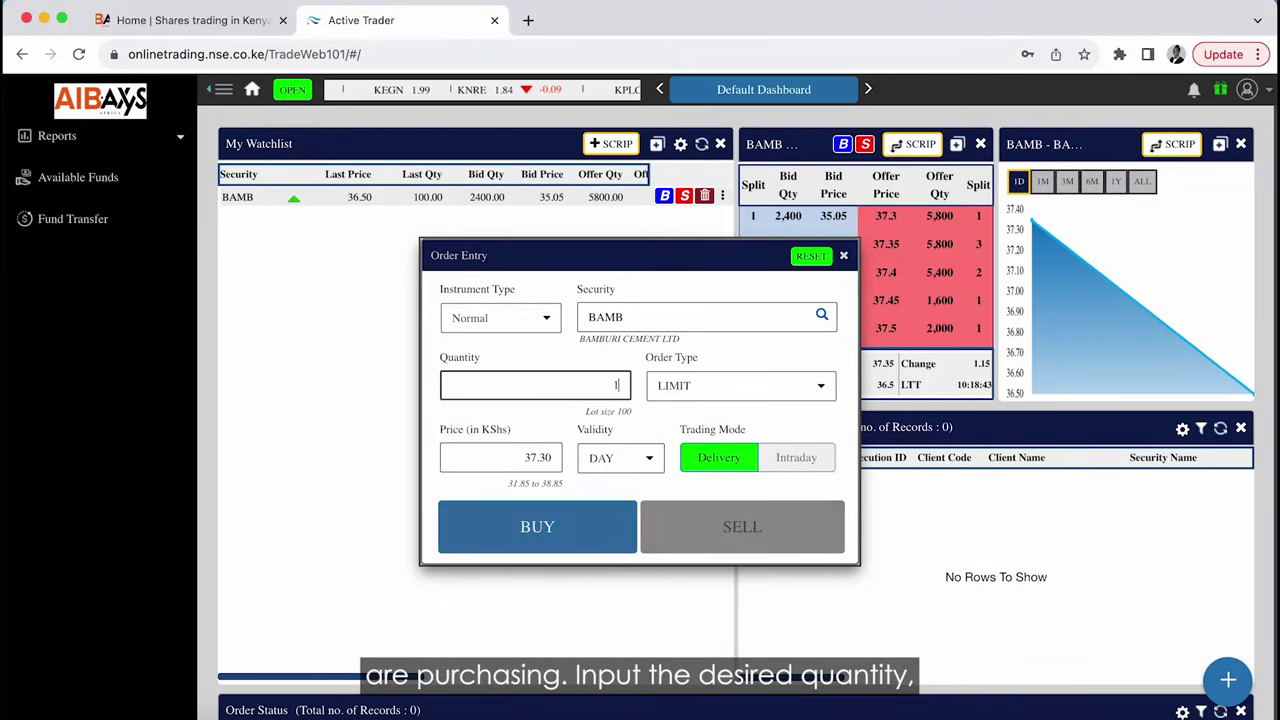
click(562, 369)
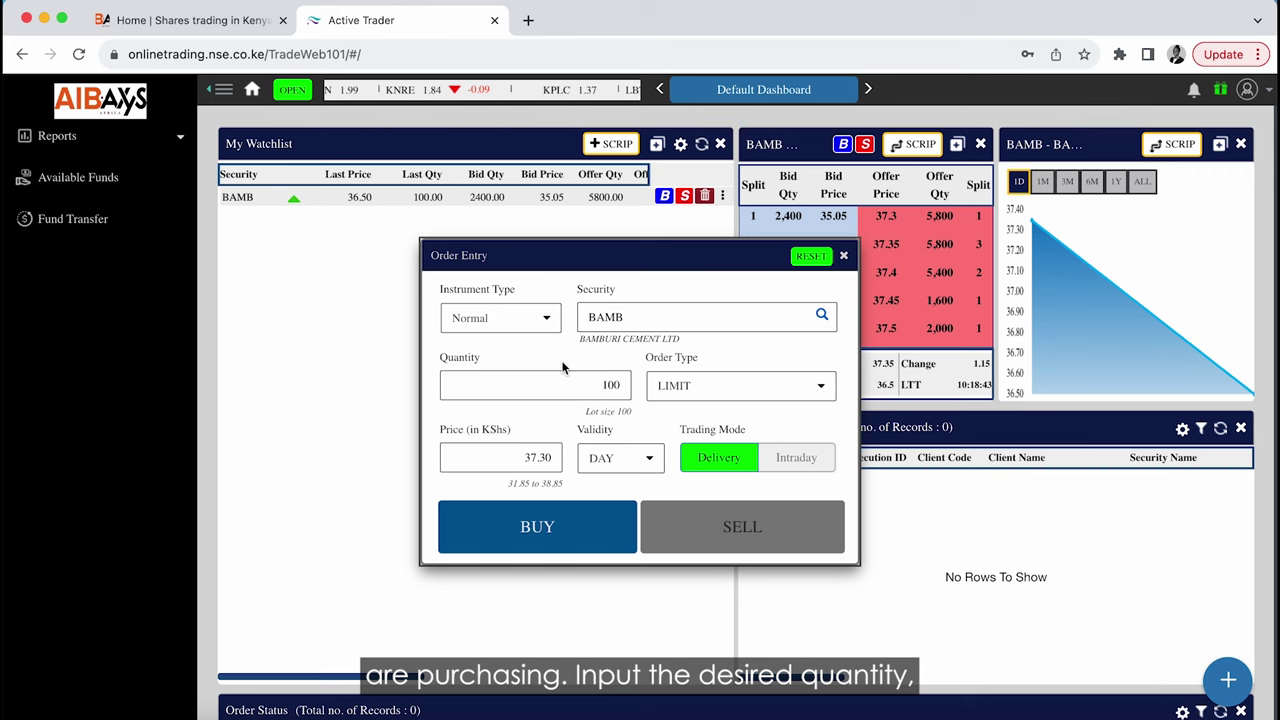
- Try the LIMIT order type with a price of 37.50 KShs, and clear the price
click(688, 390)
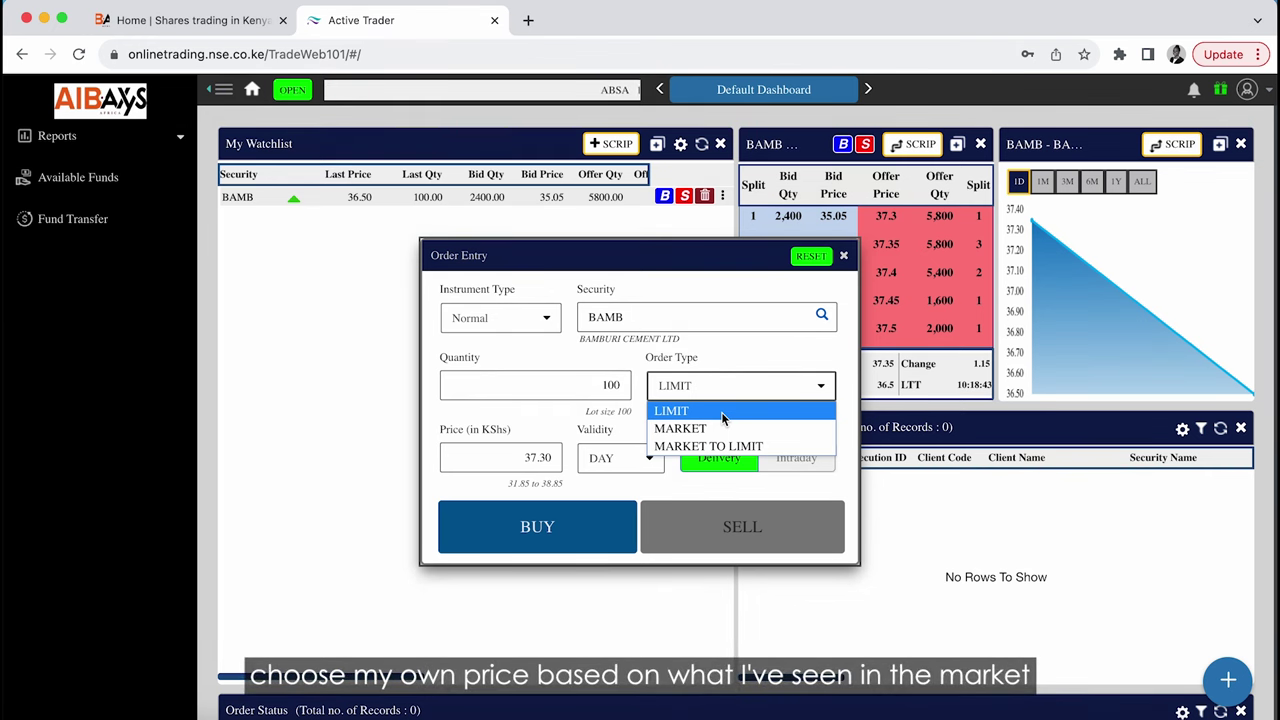
click(723, 414)
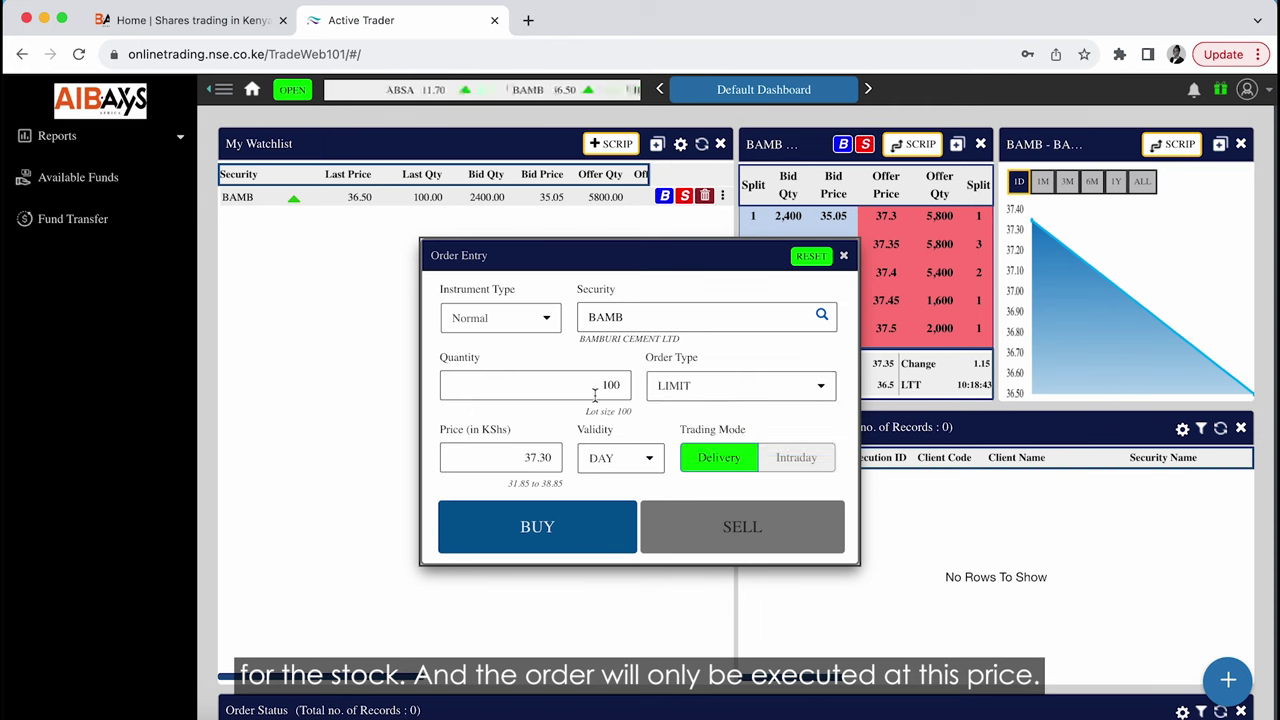
double_click(556, 452)
key(BackSpace)
text(37.50)
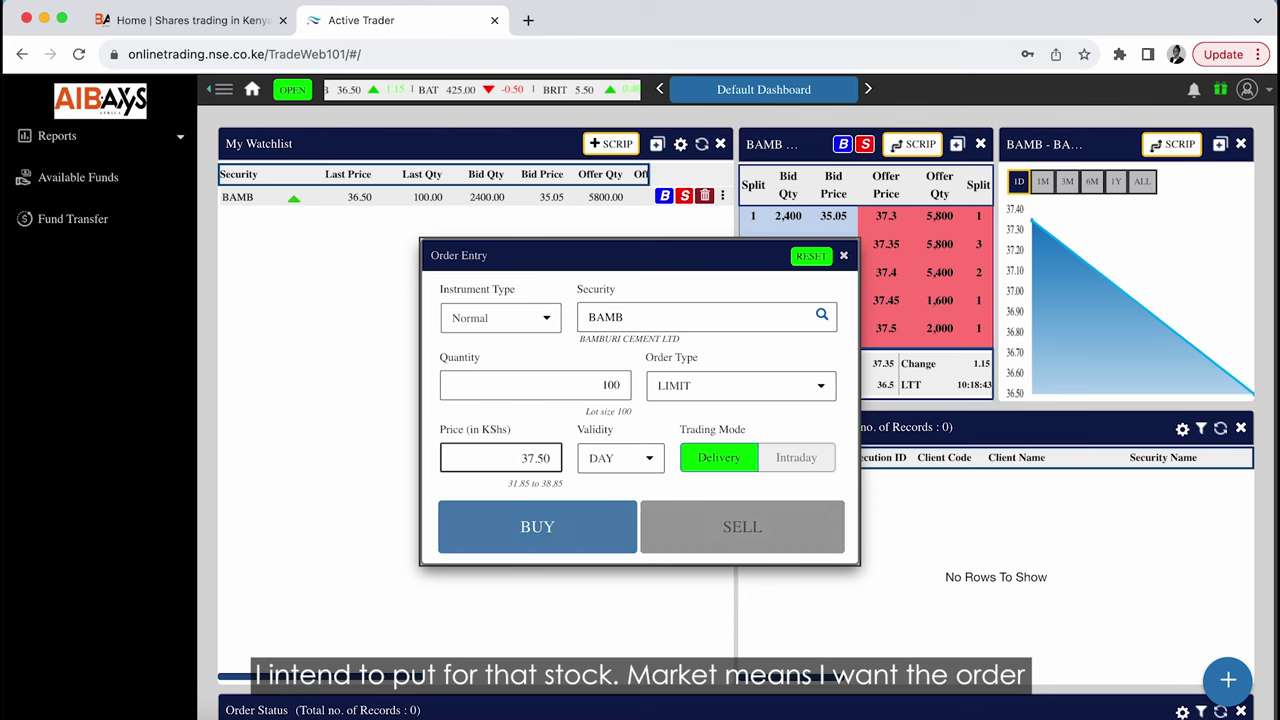
key(BackSpace)
key(BackSpace)
key(BackSpace)
key(BackSpace)
key(BackSpace)
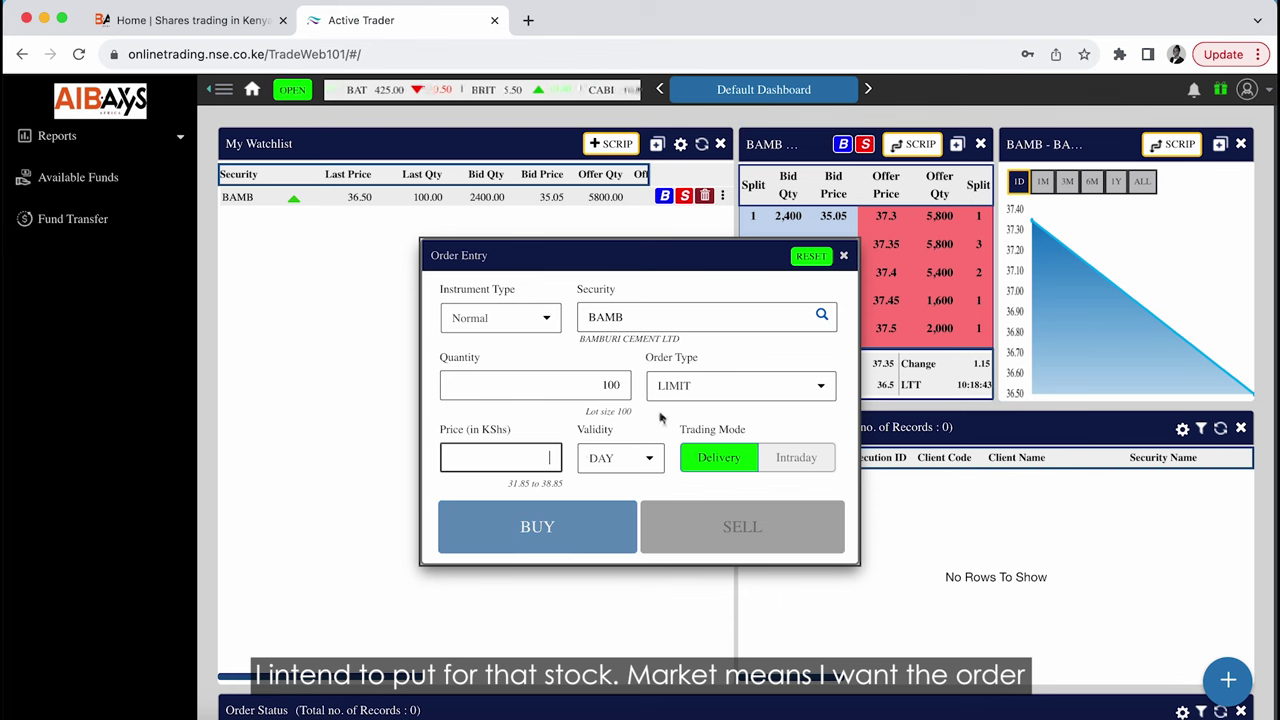
- Try the MARKET and MARKET TO LIMIT order types, and settle on MARKET for the BAMB order
click(695, 398)
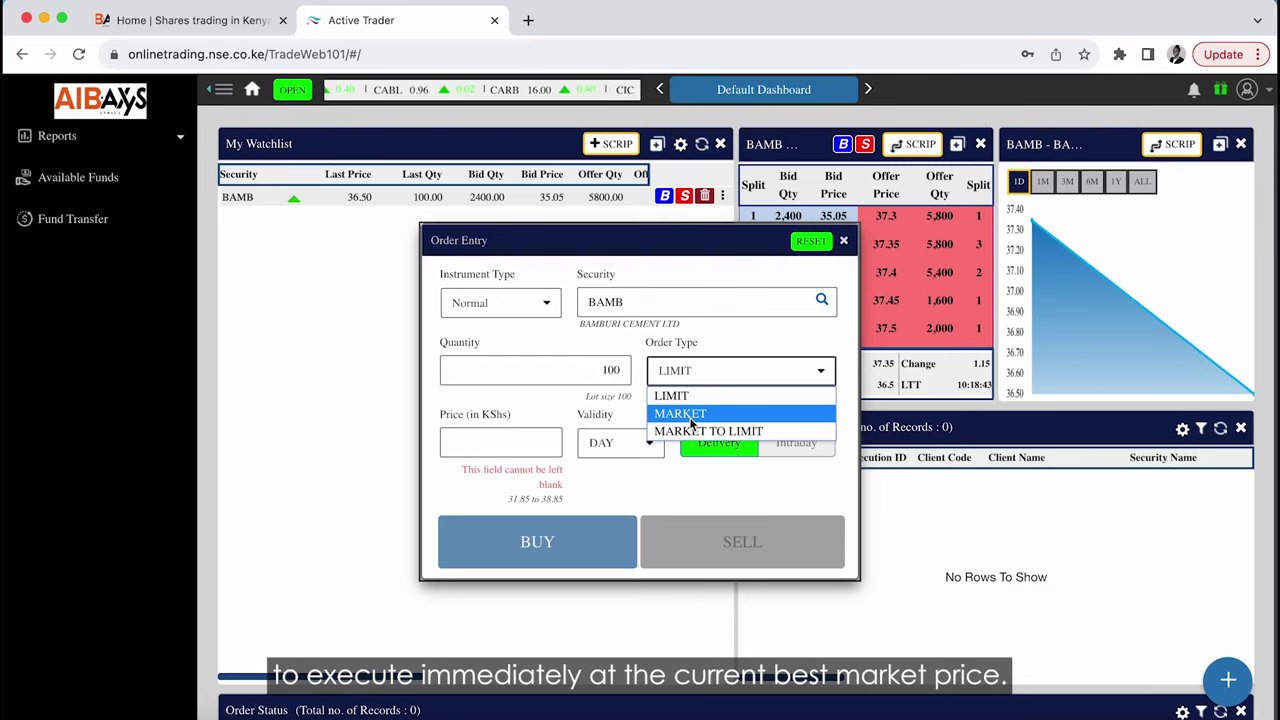
click(690, 423)
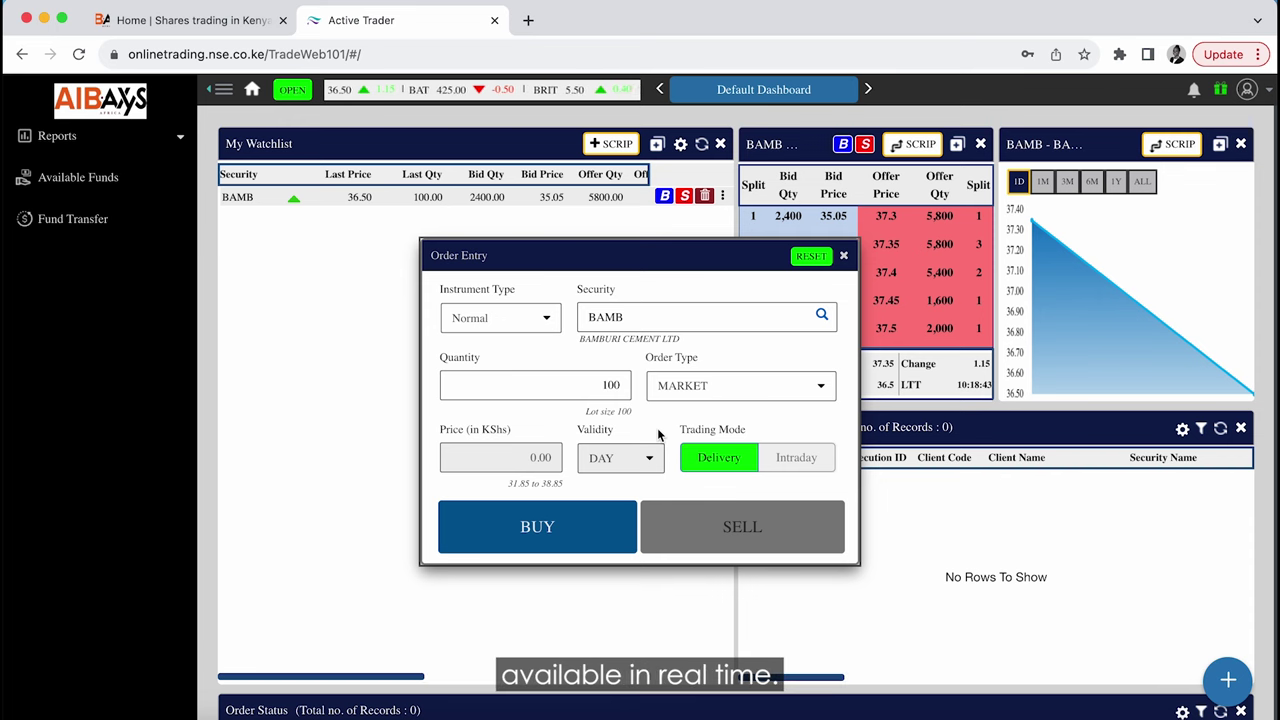
click(719, 381)
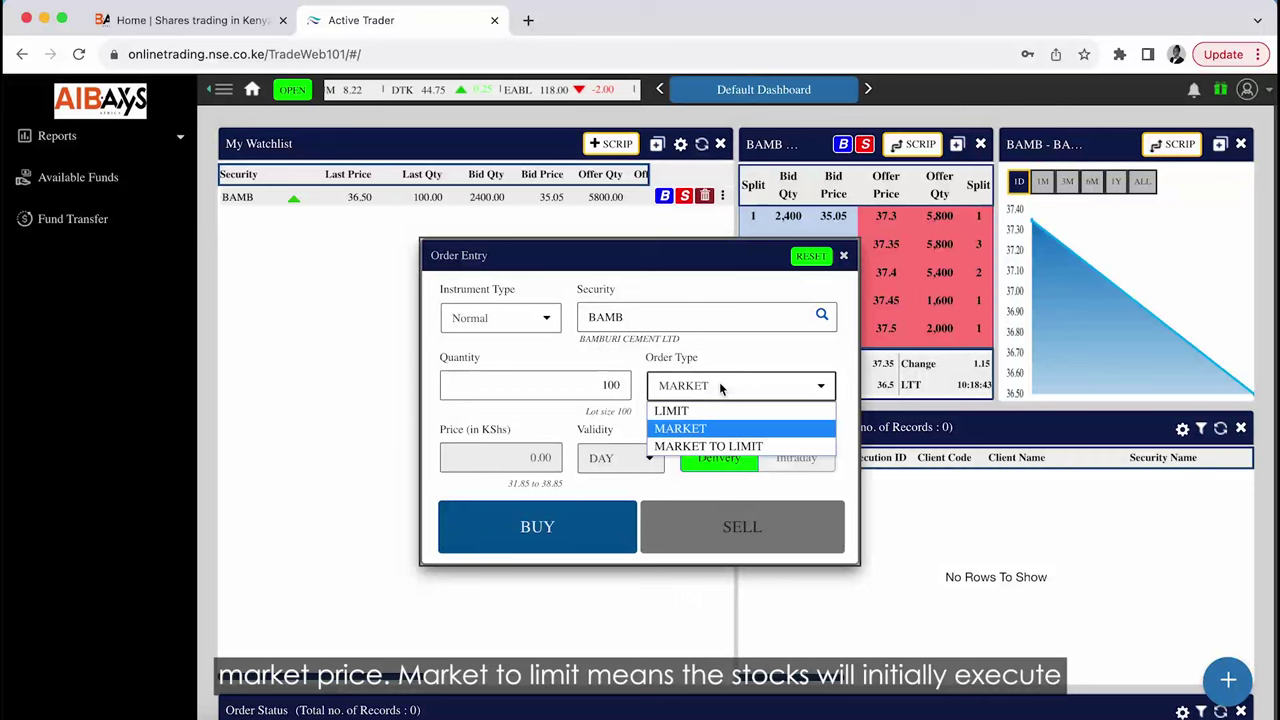
click(714, 446)
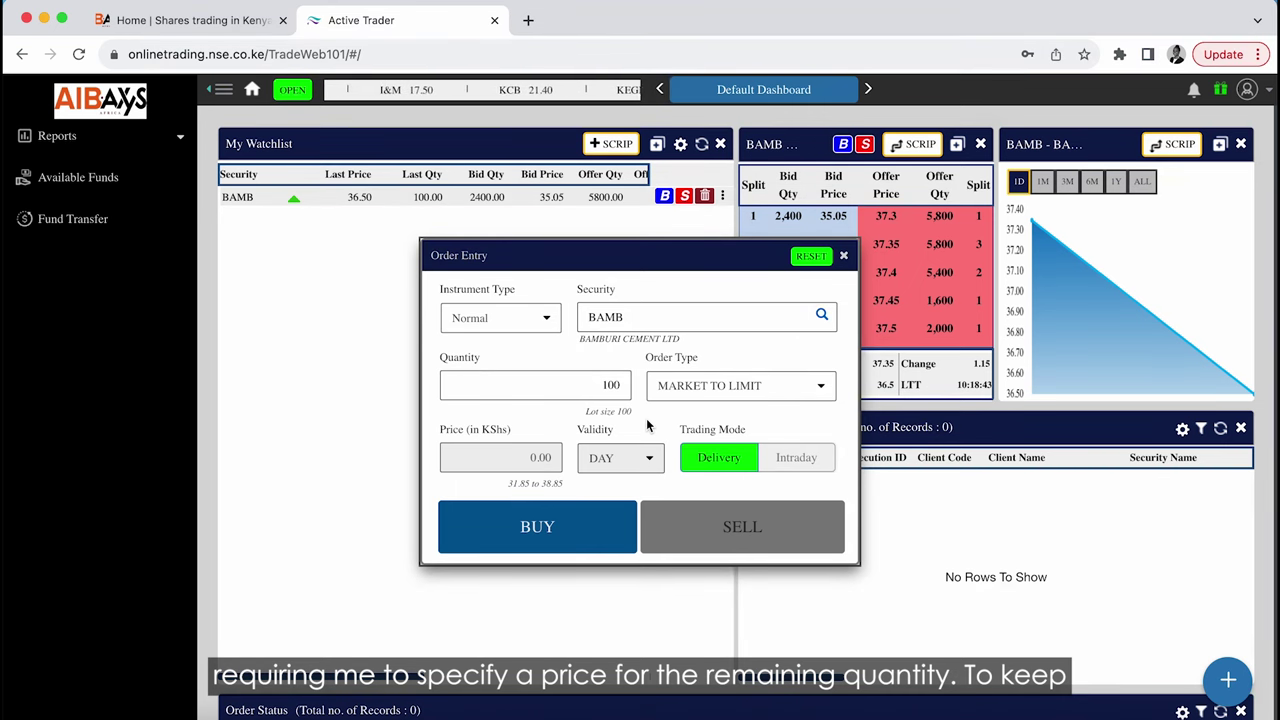
click(731, 398)
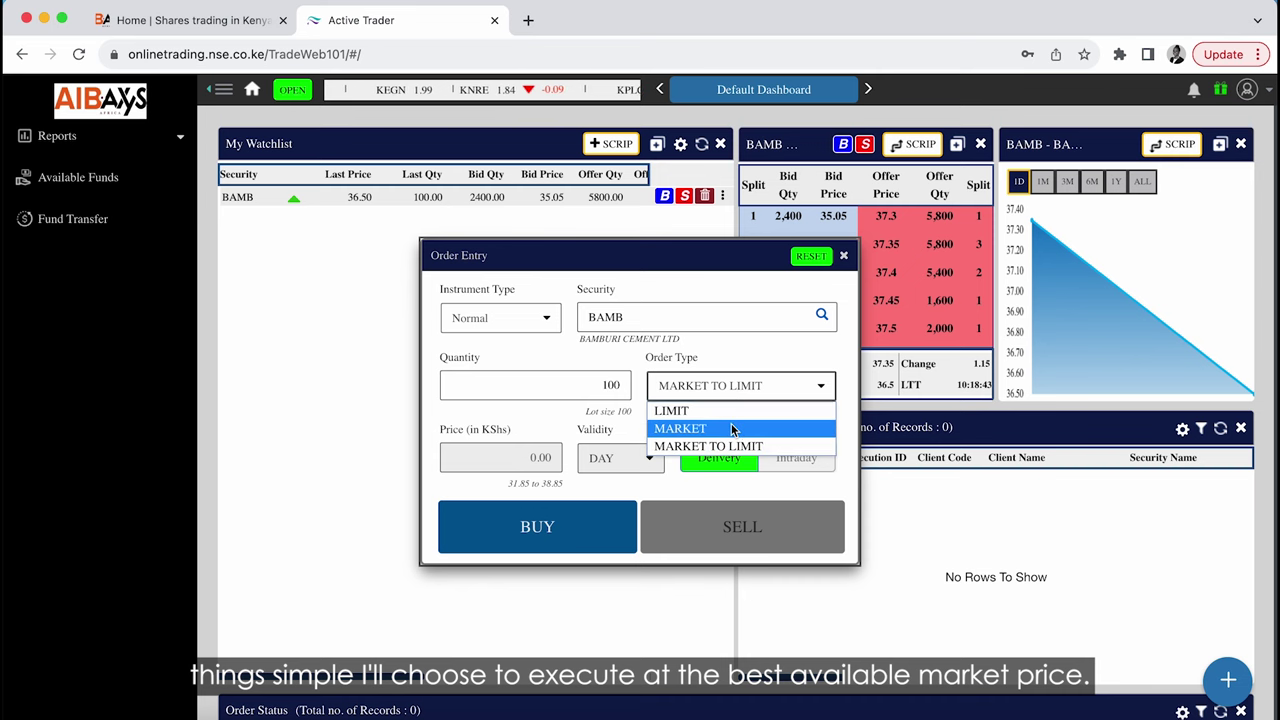
click(732, 428)
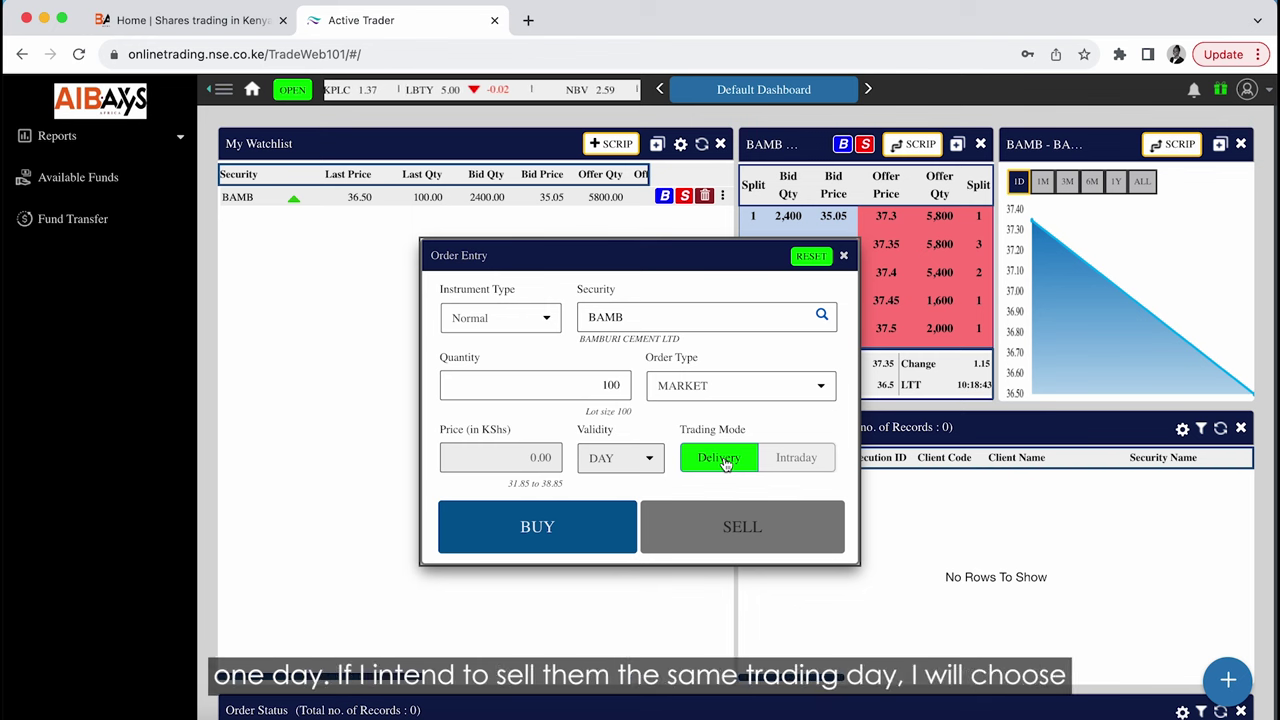
- Keep the trading mode on Delivery, submit the buy order for verification, and close the order without confirming it
click(770, 459)
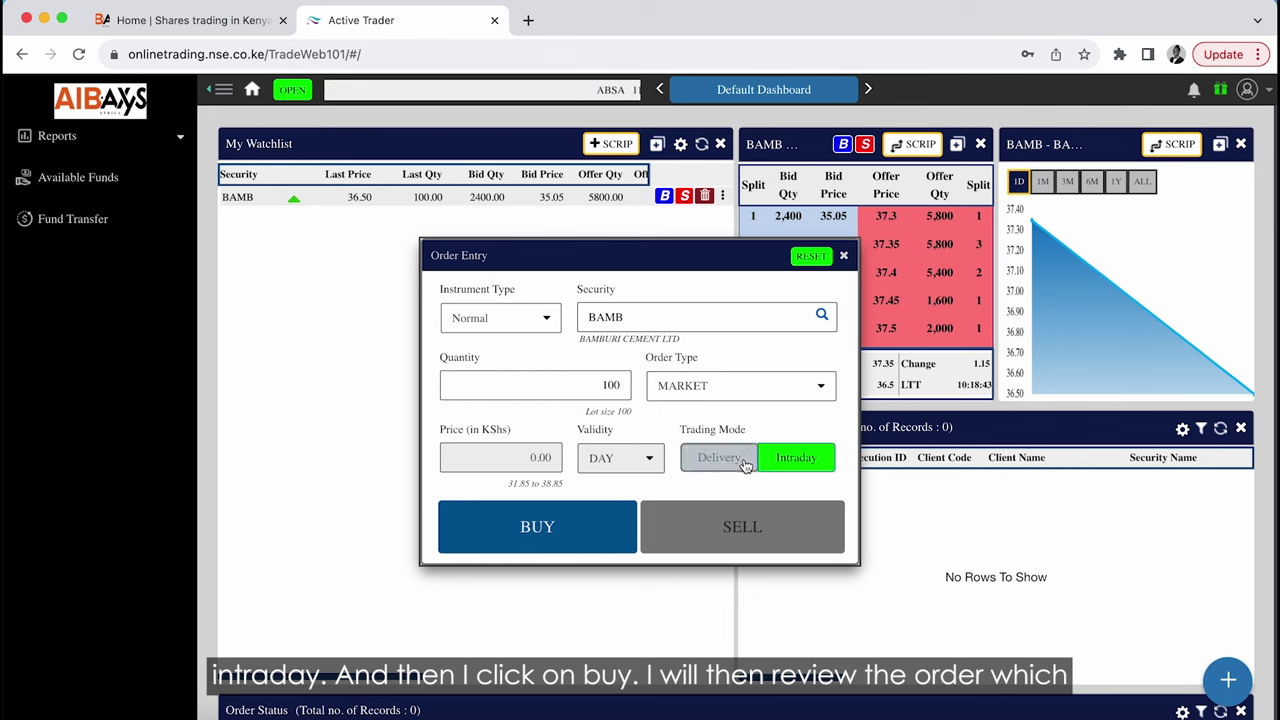
click(742, 462)
click(588, 535)
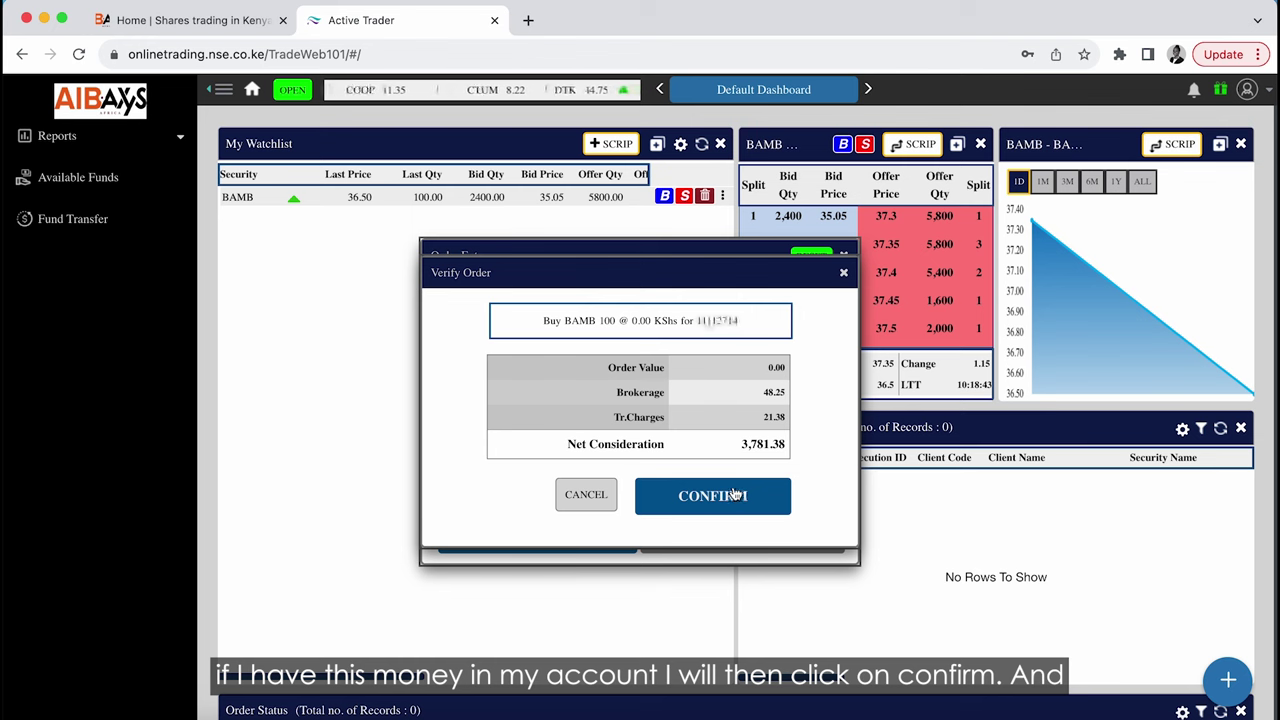
click(843, 273)
click(844, 255)
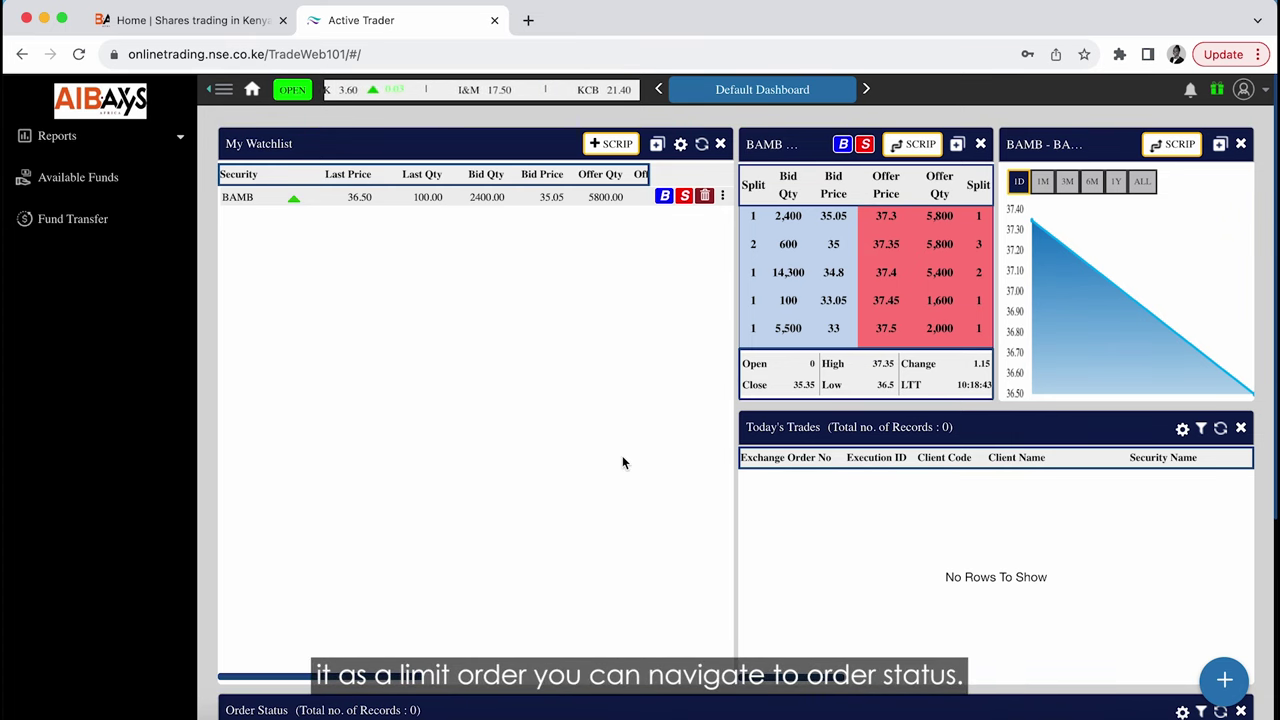
- Check the Order Status widget on the Default Dashboard for a breakdown of the trades made
click(1224, 680)
scroll(1115, 505, down, 3)
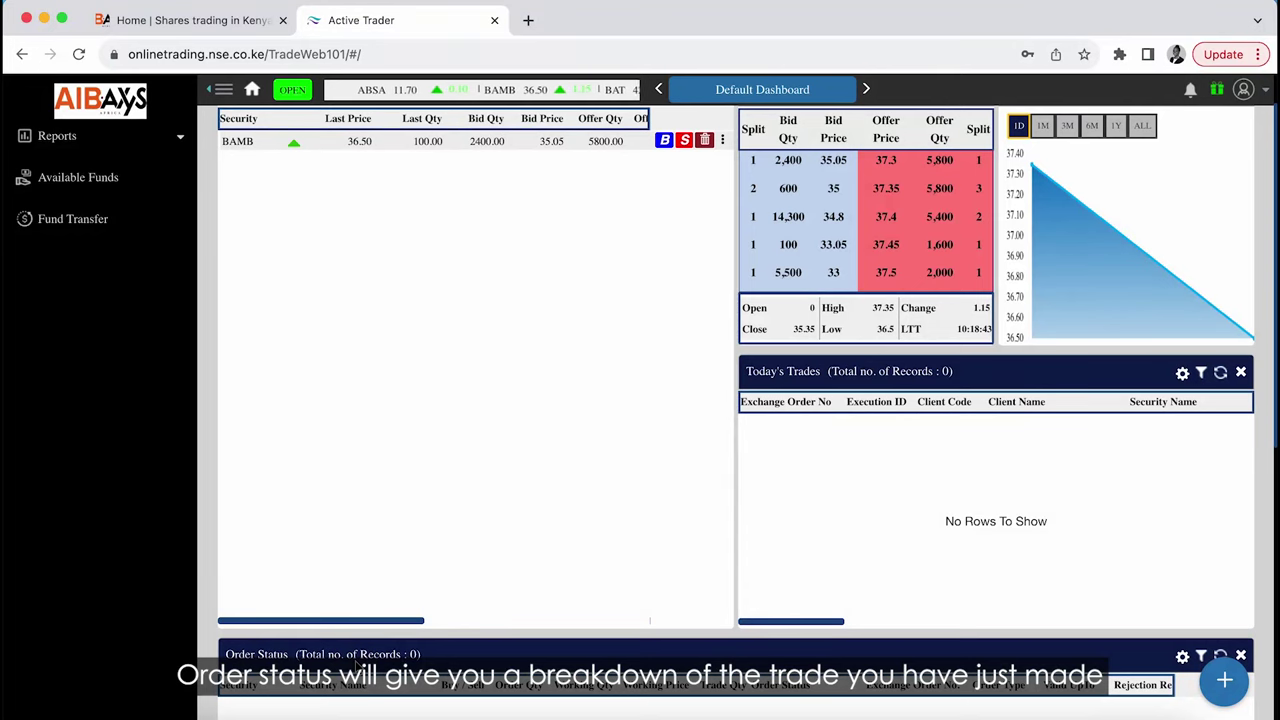
scroll(447, 670, down, 2)
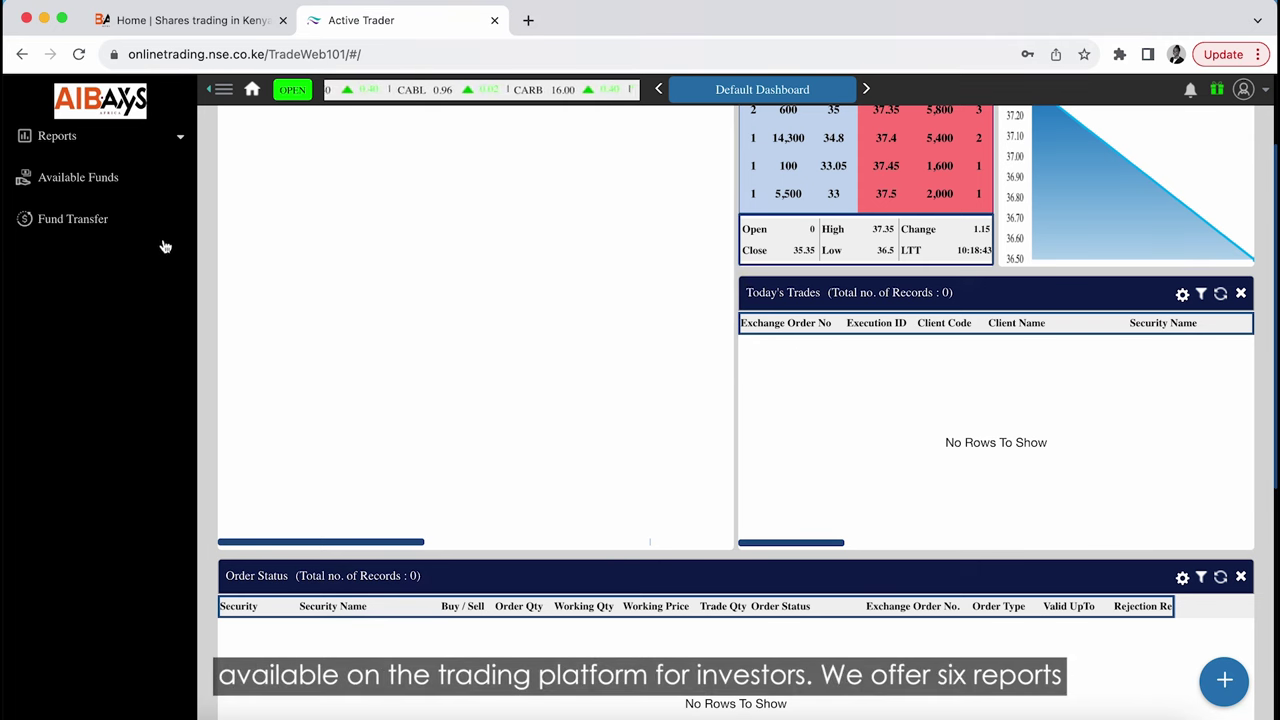
- View the account reports in turn: Statement, Portfolio Valuation, Stock Holding, Contract, Order Report and Today's position
click(142, 152)
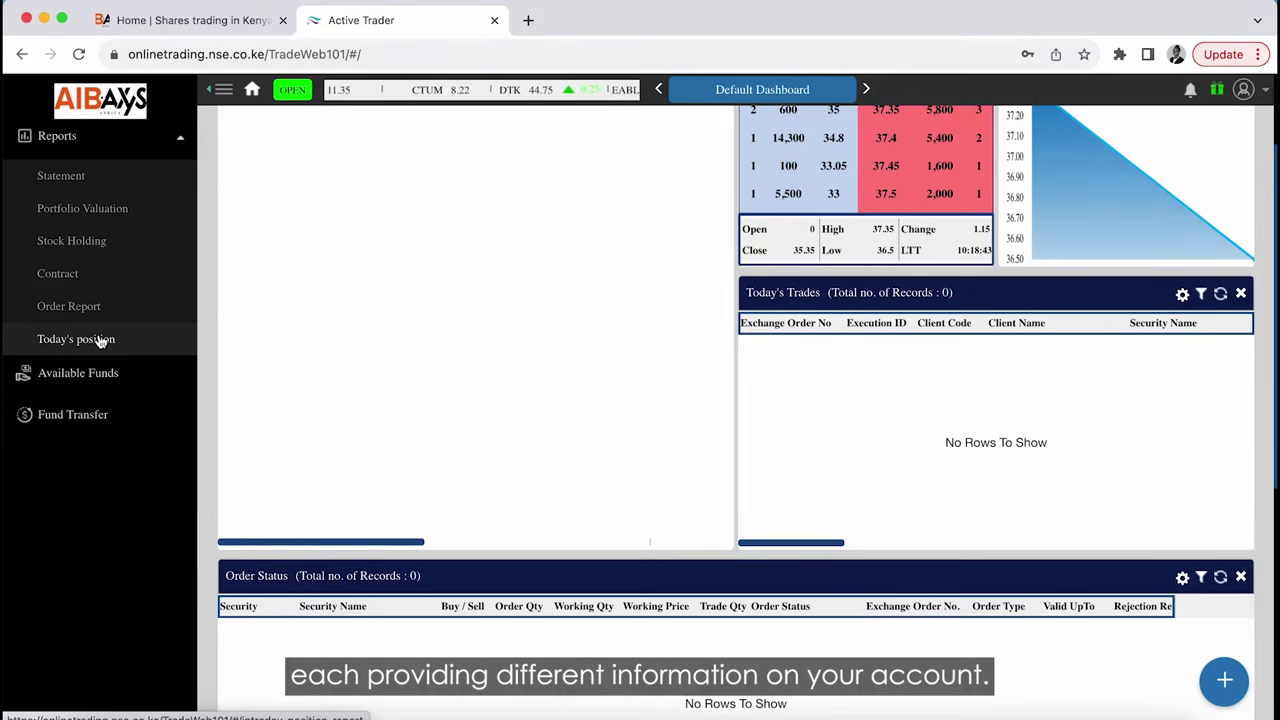
click(61, 175)
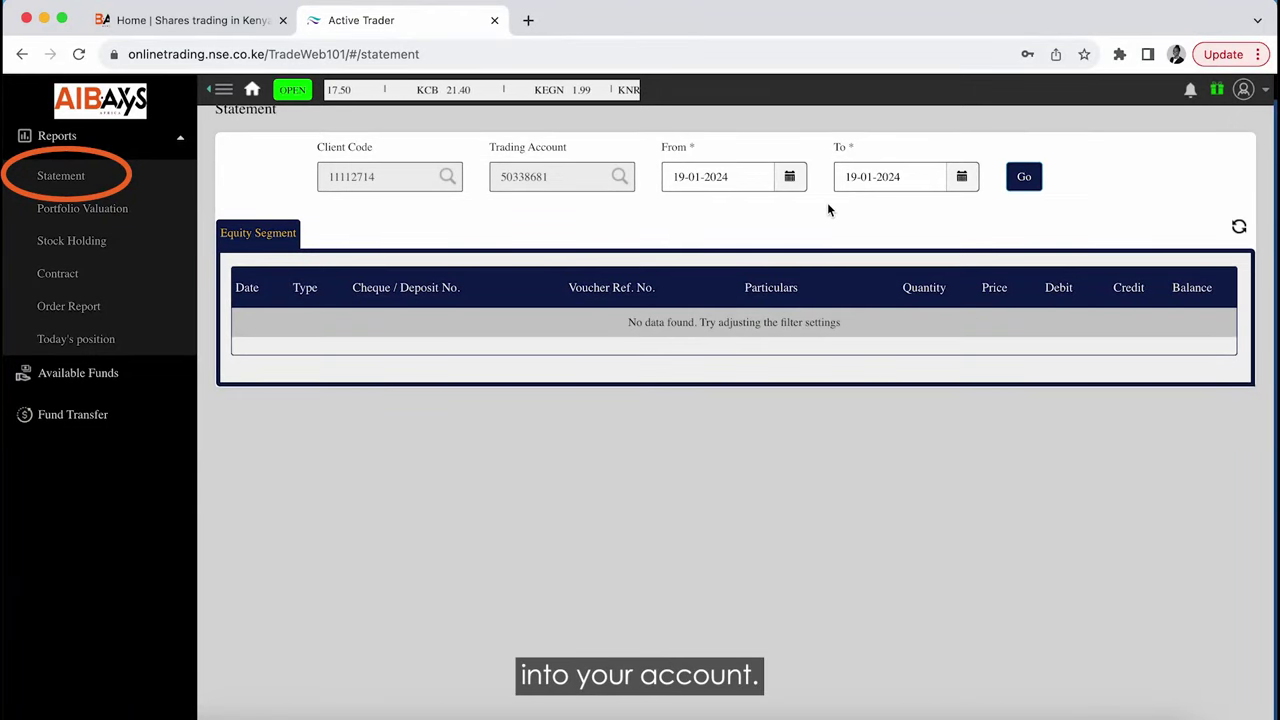
click(83, 208)
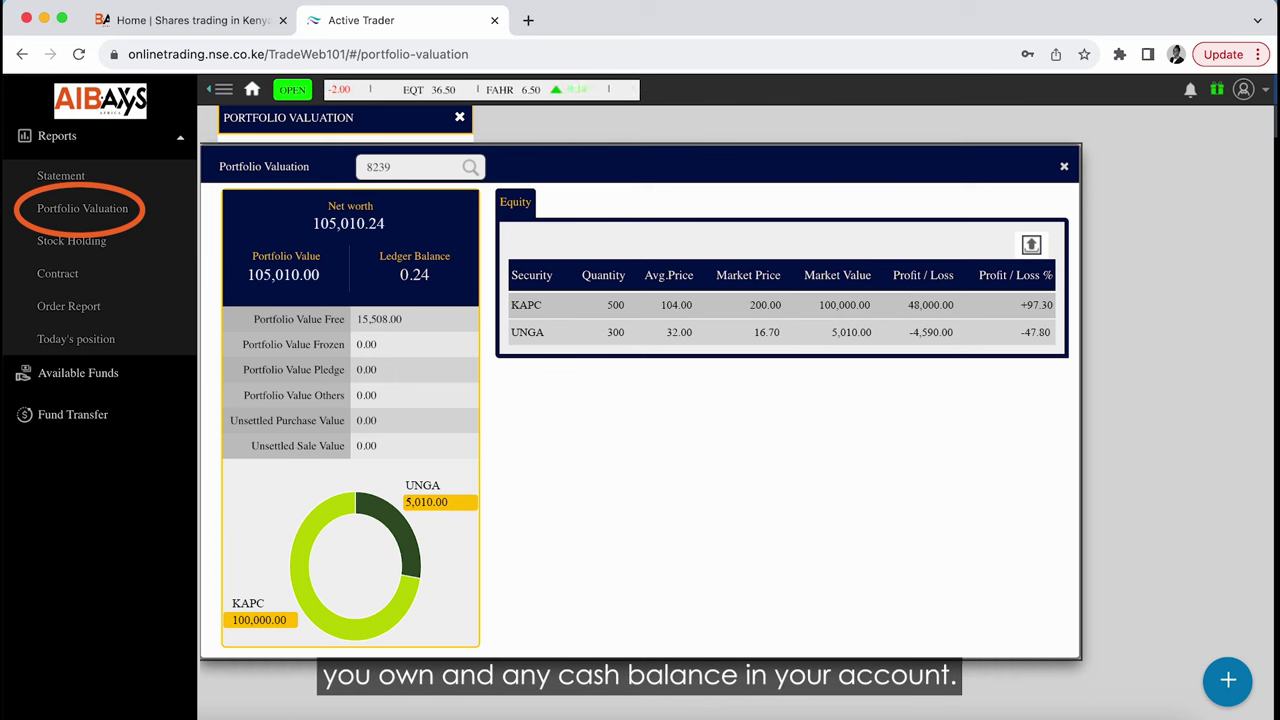
click(125, 251)
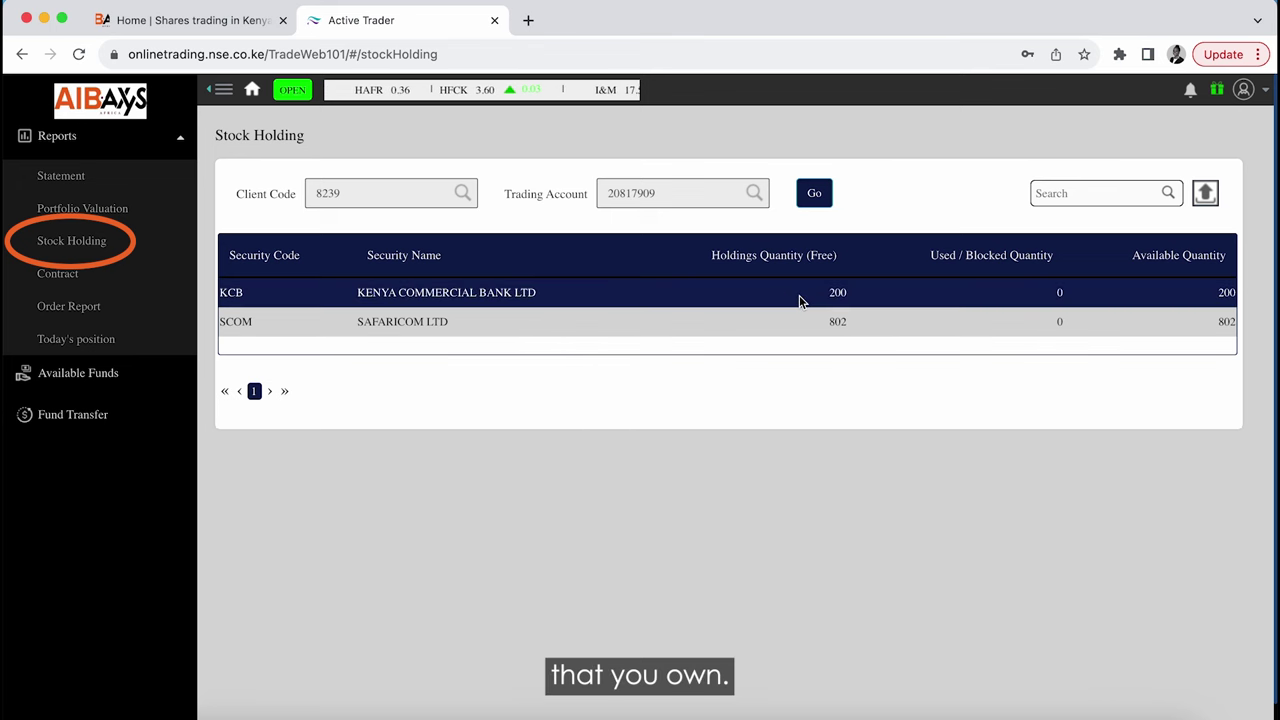
click(150, 277)
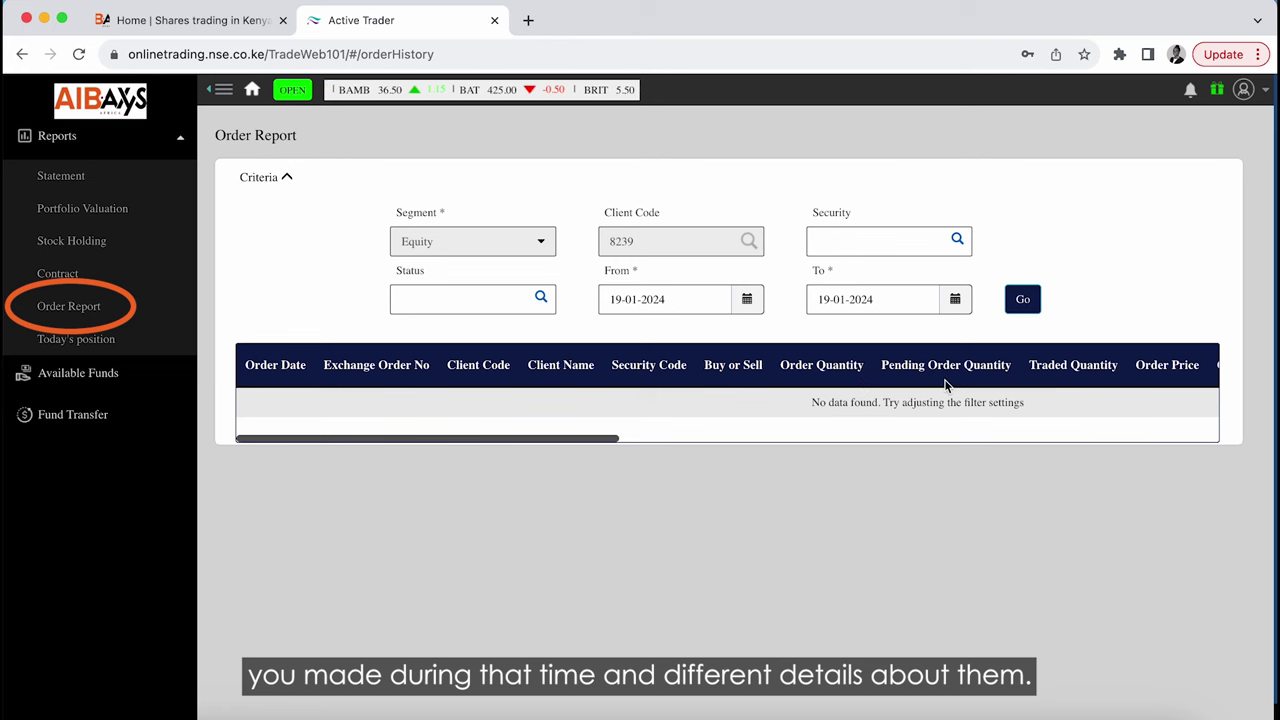
click(128, 339)
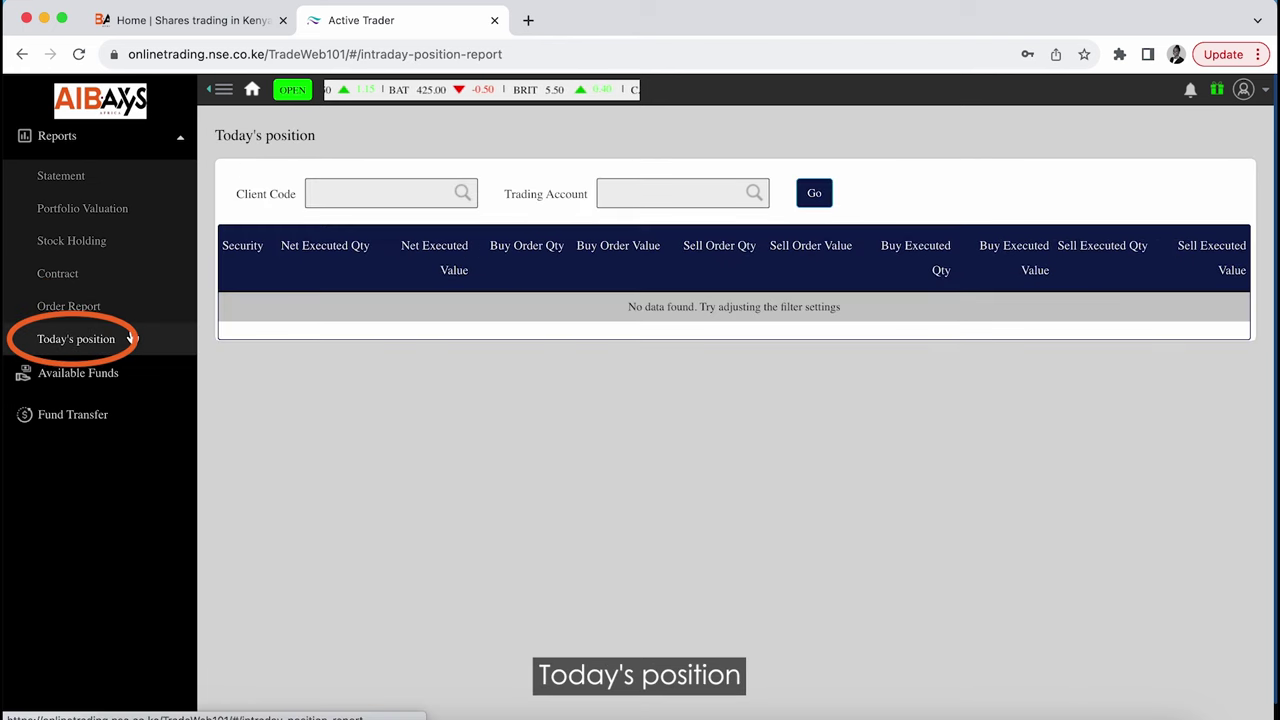